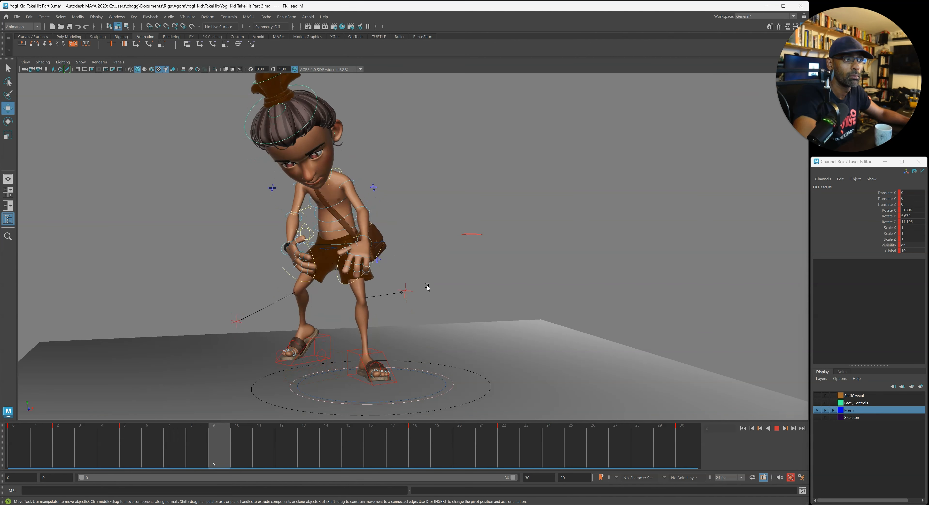
- Delete the left fingers control's keys from frame 2 to frame 19
{"action": "key", "text": "Escape"}
{"action": "left_click_drag", "start_coordinate": [279, 322], "coordinate": [433, 296], "text": "alt"}
{"action": "right_click_drag", "start_coordinate": [433, 296], "coordinate": [541, 239], "text": "alt"}
{"action": "left_click", "coordinate": [569, 262]}
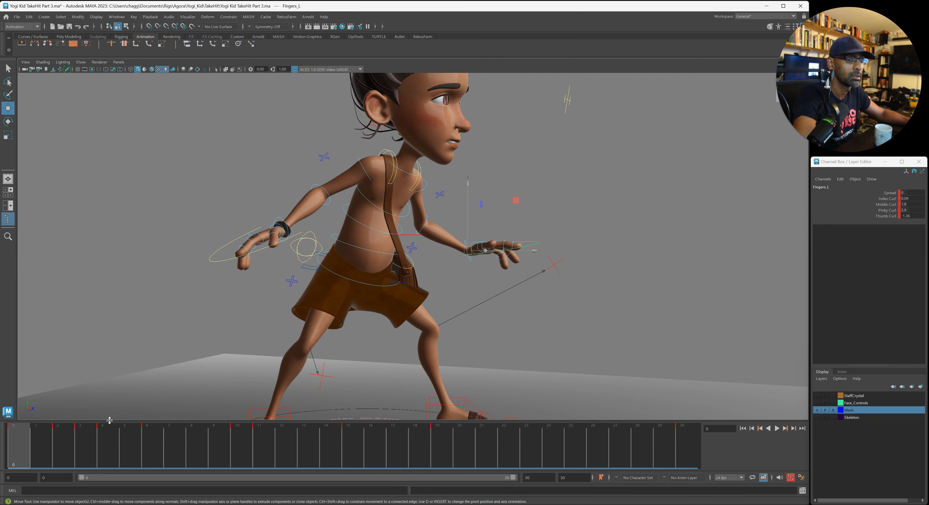
{"action": "left_click", "coordinate": [43, 439]}
{"action": "left_click_drag", "start_coordinate": [54, 445], "coordinate": [439, 445], "text": "shift"}
{"action": "right_click", "coordinate": [441, 446]}
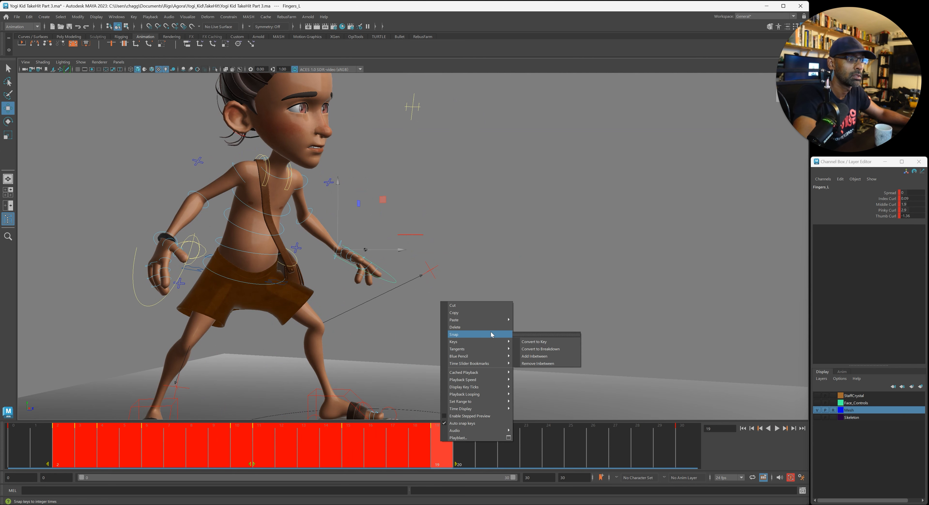
{"action": "left_click", "coordinate": [489, 330]}
- At frame 6, set the left hand's Index Curl to -1.57, Middle Curl to -0.69, Pinky Curl to -0.19 and Thumb Curl to -2
{"action": "left_click_drag", "start_coordinate": [14, 451], "coordinate": [148, 454]}
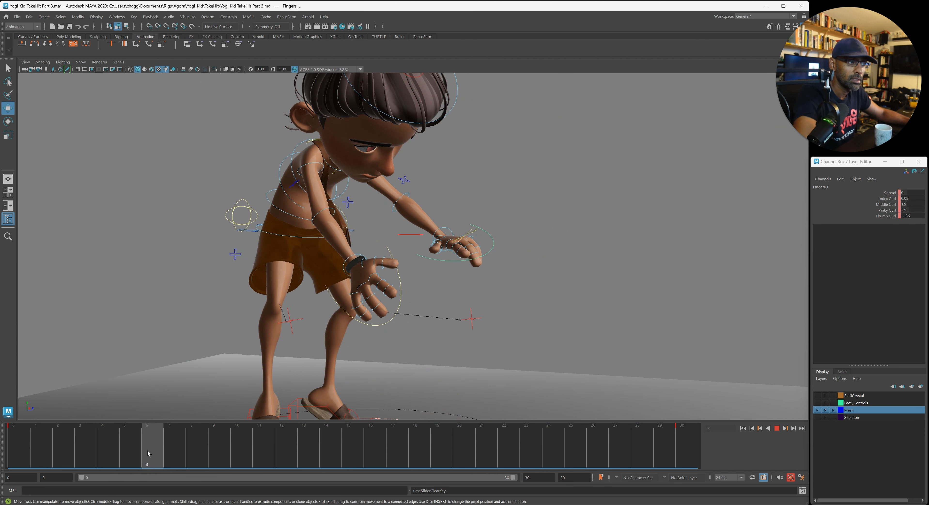
{"action": "left_click", "coordinate": [891, 198]}
{"action": "middle_click_drag", "start_coordinate": [599, 305], "coordinate": [448, 317]}
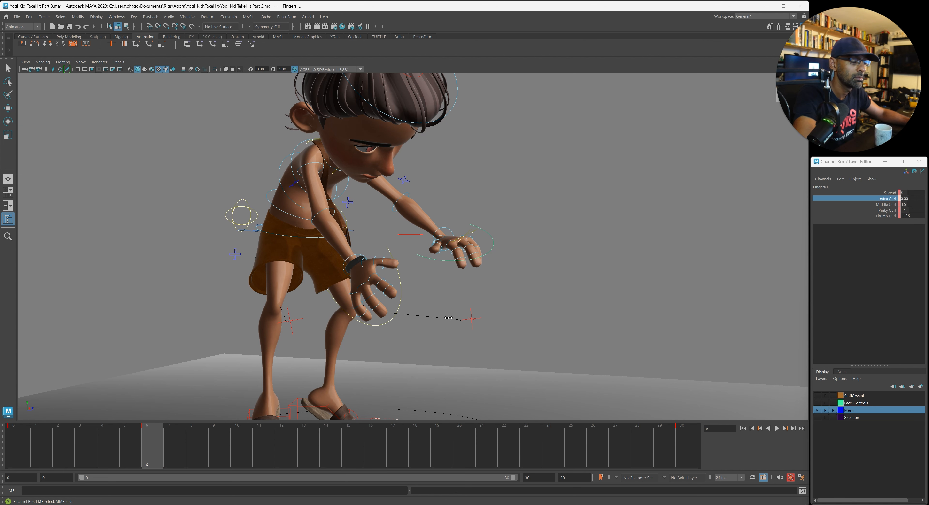
{"action": "left_click", "coordinate": [888, 204]}
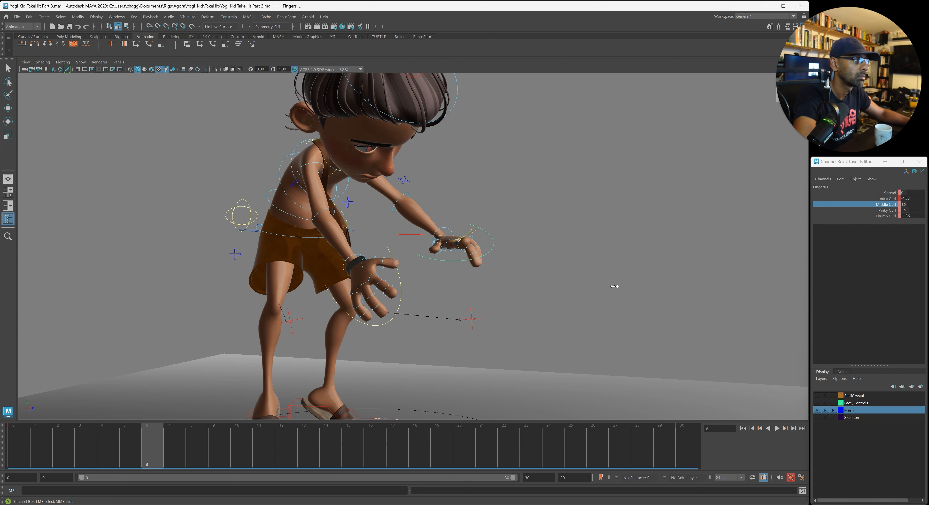
{"action": "left_click", "coordinate": [880, 210]}
{"action": "middle_click_drag", "start_coordinate": [577, 294], "coordinate": [560, 294]}
{"action": "left_click", "coordinate": [891, 205]}
{"action": "middle_click_drag", "start_coordinate": [659, 261], "coordinate": [503, 304]}
{"action": "left_click", "coordinate": [885, 216]}
{"action": "left_click_drag", "start_coordinate": [660, 291], "coordinate": [602, 297], "text": "alt"}
{"action": "right_click_drag", "start_coordinate": [601, 297], "coordinate": [485, 293], "text": "alt"}
{"action": "left_click_drag", "start_coordinate": [538, 293], "coordinate": [527, 294], "text": "alt"}
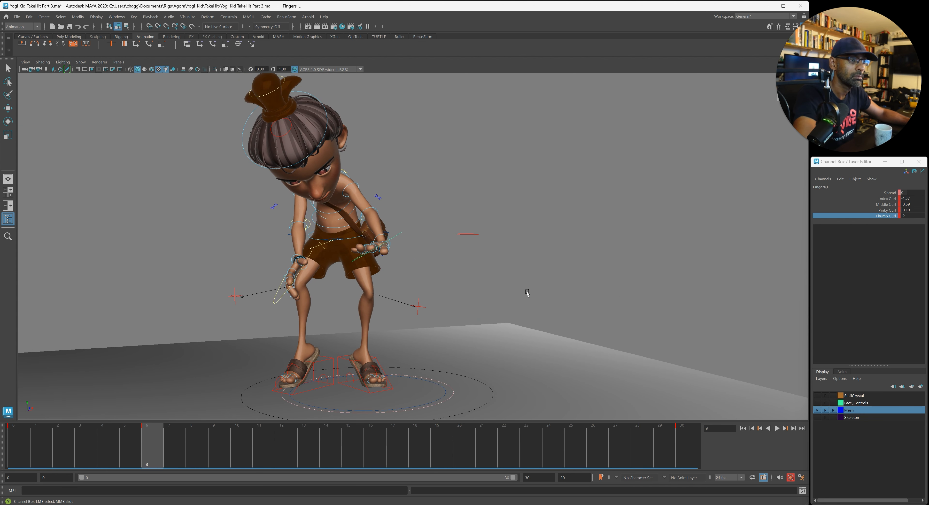
- Increase the left fingers' Spread at frame 6 and play back the animation
{"action": "left_click", "coordinate": [889, 193]}
{"action": "left_click_drag", "start_coordinate": [556, 260], "coordinate": [579, 304], "text": "alt"}
{"action": "key", "text": "alt+v"}
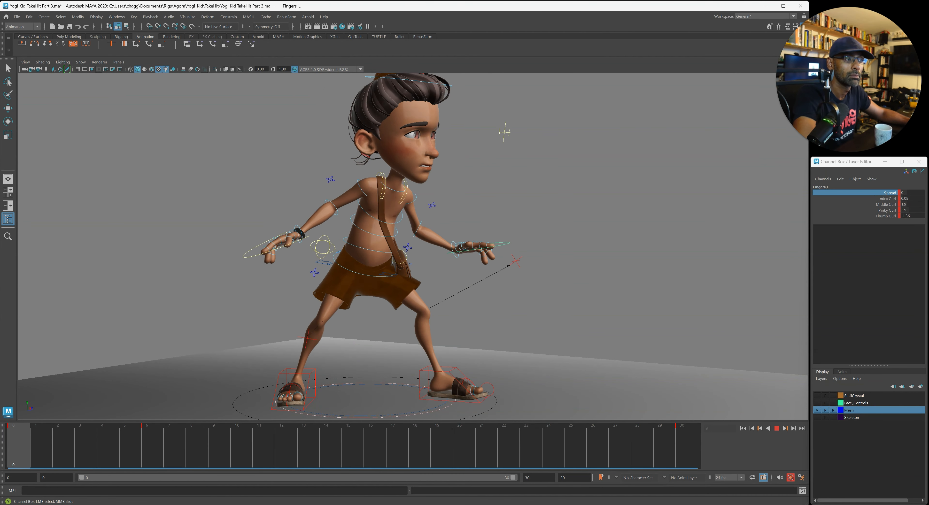
- At frame 18, set the left fingers' Spread to about 1.4
{"action": "left_click", "coordinate": [64, 447]}
{"action": "left_click_drag", "start_coordinate": [64, 448], "coordinate": [429, 451]}
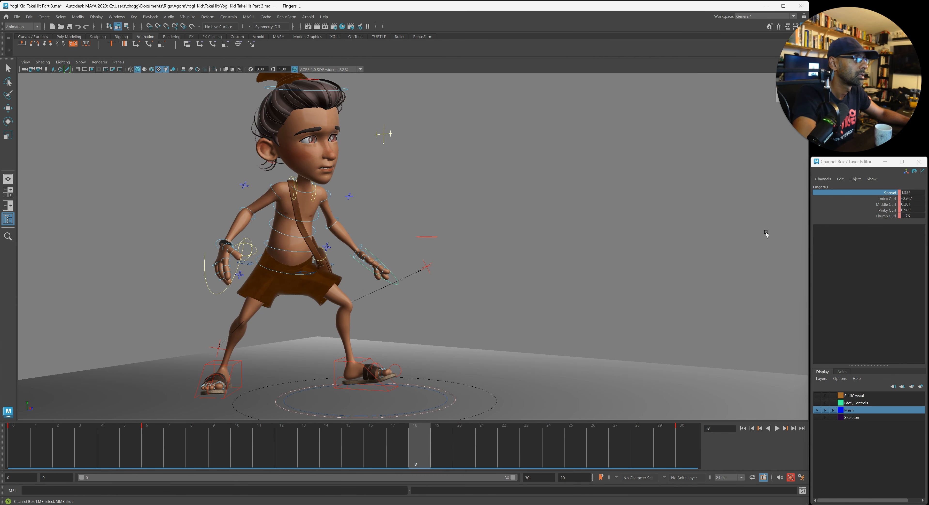
{"action": "left_click_drag", "start_coordinate": [767, 234], "coordinate": [490, 309], "text": "alt"}
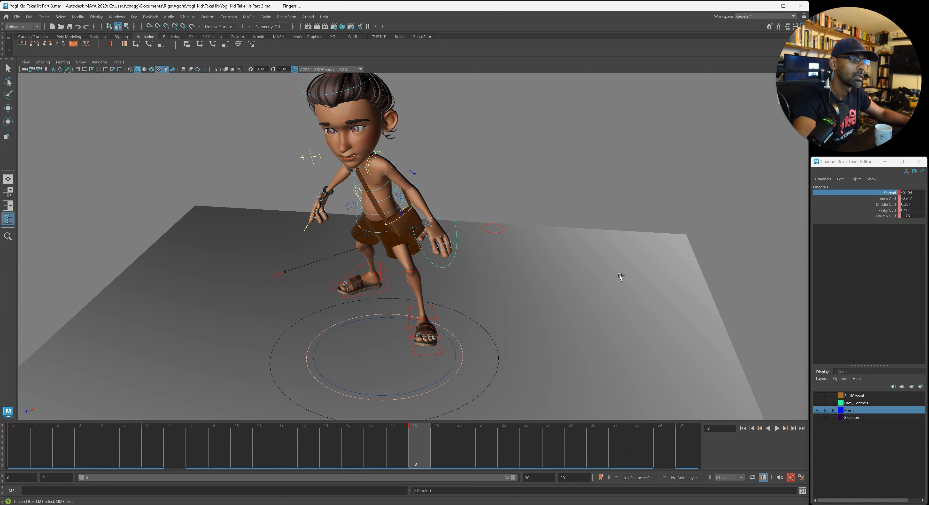
{"action": "right_click_drag", "start_coordinate": [620, 277], "coordinate": [632, 277], "text": "alt"}
{"action": "middle_click_drag", "start_coordinate": [632, 276], "coordinate": [663, 274]}
- Key the left hand at frame 18 with Index Curl 1.823, Middle Curl 3.051, Pinky Curl 3.739 and a higher Thumb Curl
{"action": "left_click_drag", "start_coordinate": [887, 199], "coordinate": [888, 205]}
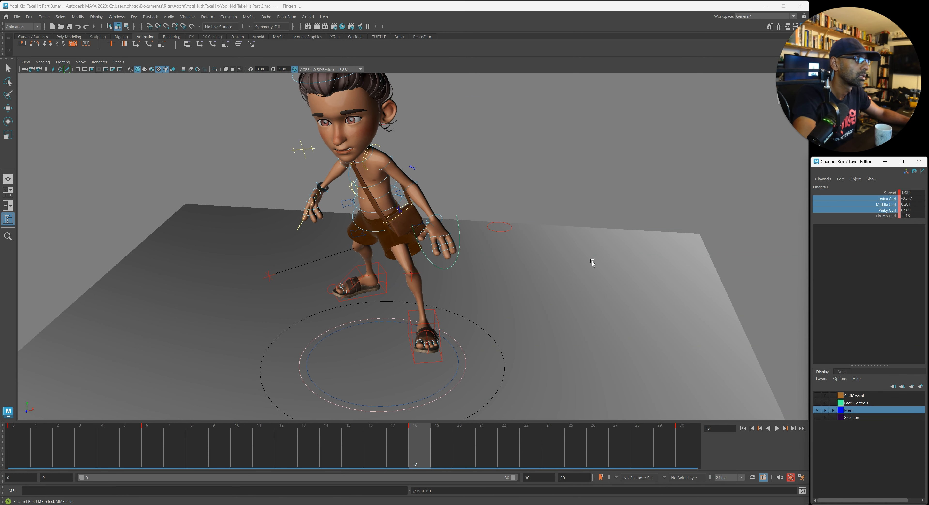
{"action": "left_click_drag", "start_coordinate": [593, 263], "coordinate": [594, 260], "text": "alt"}
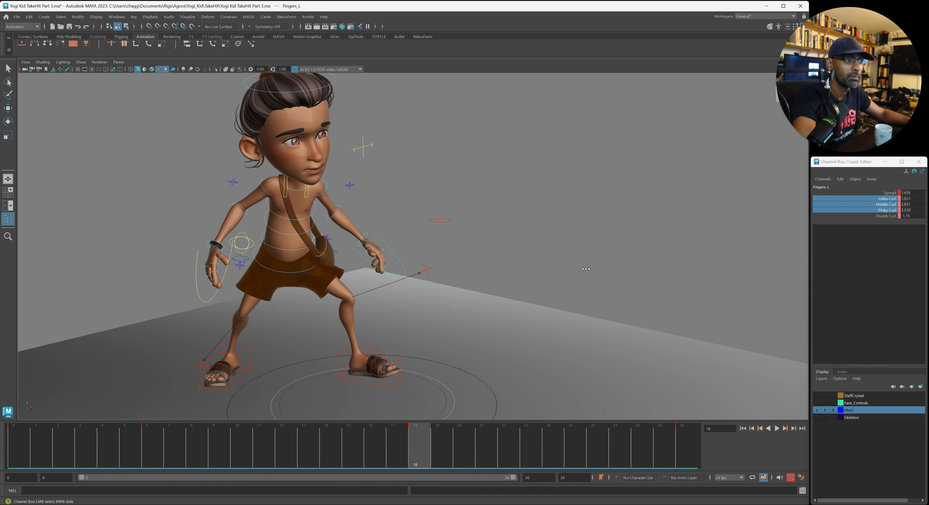
{"action": "key", "text": "s"}
{"action": "left_click", "coordinate": [879, 216]}
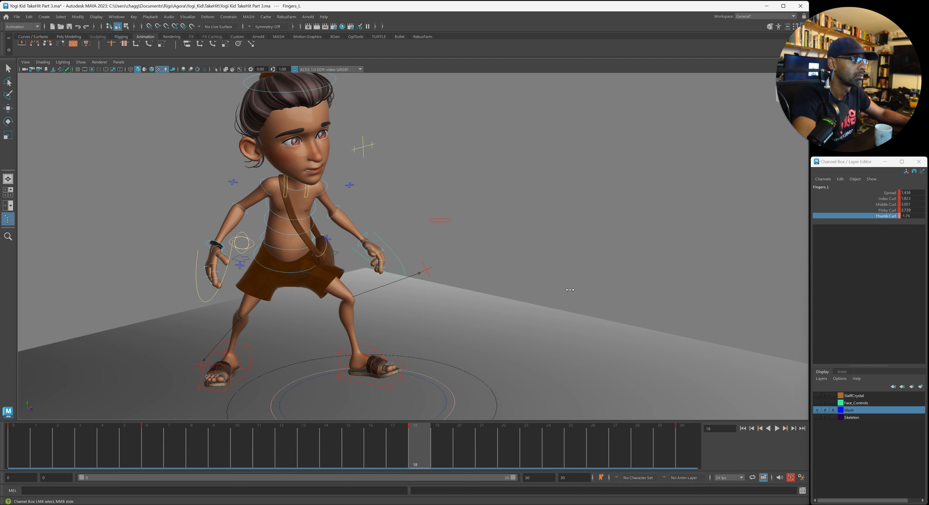
{"action": "key", "text": "alt+v"}
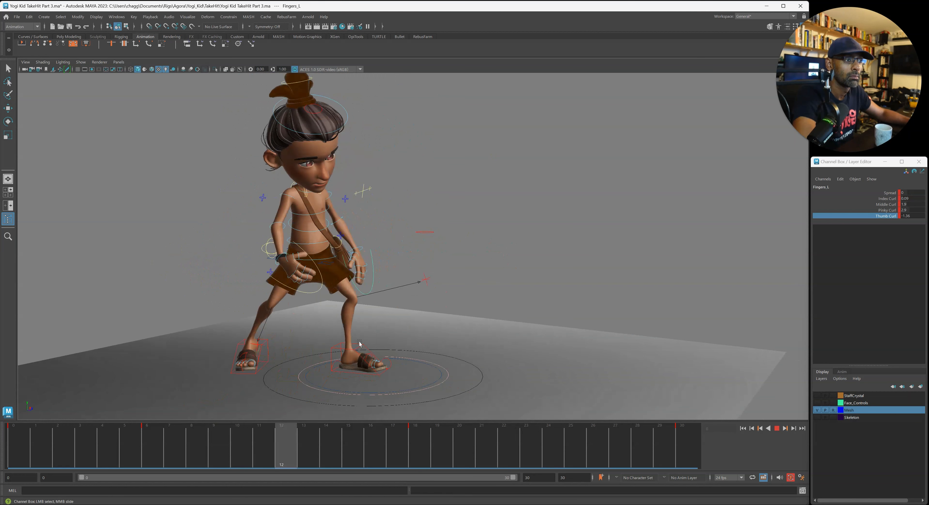
- Set a key on the left fingers control at frame 24 and play back the animation
{"action": "left_click_drag", "start_coordinate": [472, 441], "coordinate": [558, 454]}
{"action": "key", "text": "s"}
{"action": "key", "text": "alt+v"}
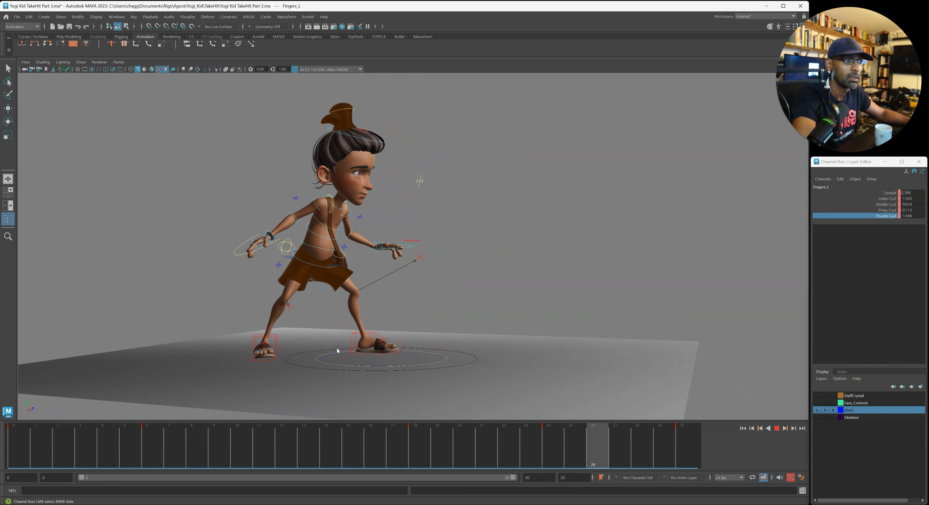
- Lower all the left finger keys at frame 24 in the Graph Editor and play back the result
{"action": "key", "text": "alt+v"}
{"action": "left_click_drag", "start_coordinate": [928, 78], "coordinate": [374, 103]}
{"action": "left_click_drag", "start_coordinate": [787, 210], "coordinate": [824, 321]}
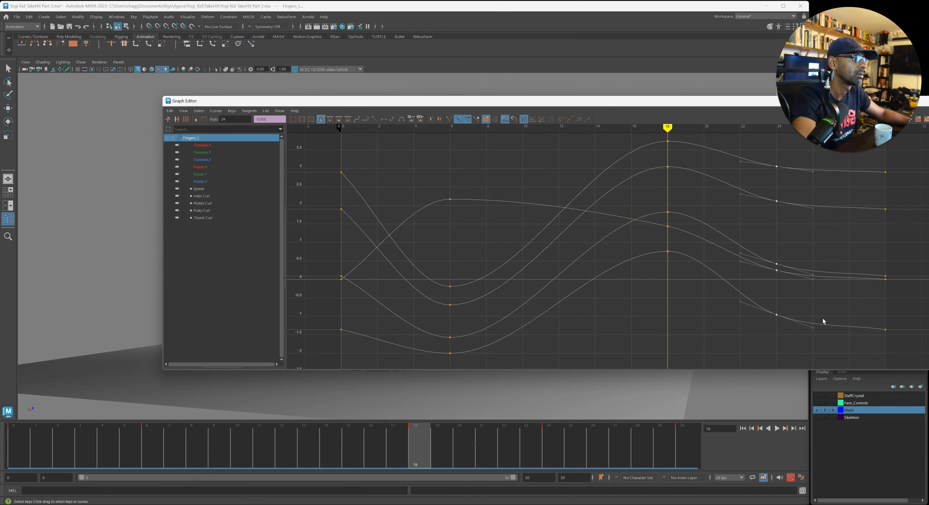
{"action": "left_click_drag", "start_coordinate": [918, 323], "coordinate": [917, 346]}
{"action": "key", "text": "a"}
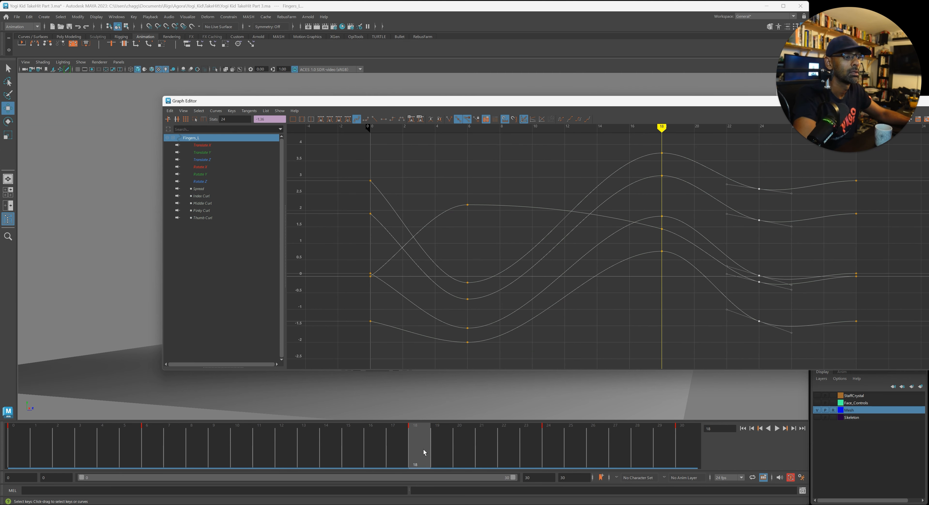
{"action": "key", "text": "alt+v"}
{"action": "key", "text": "alt+v"}
{"action": "left_click_drag", "start_coordinate": [556, 102], "coordinate": [928, 103]}
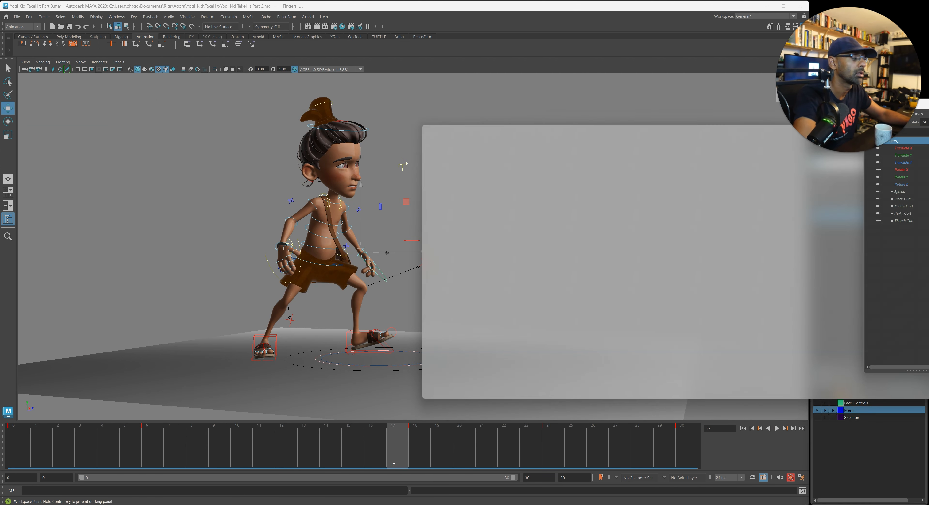
{"action": "key", "text": "alt+v"}
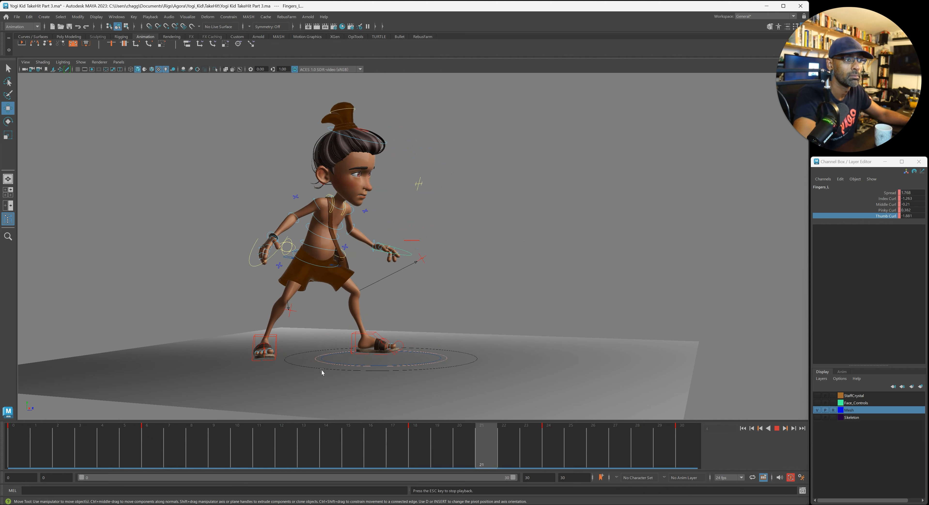
- Lower the left finger keys at frame 24 further on their curves and check the pose at that frame
{"action": "left_click", "coordinate": [557, 461]}
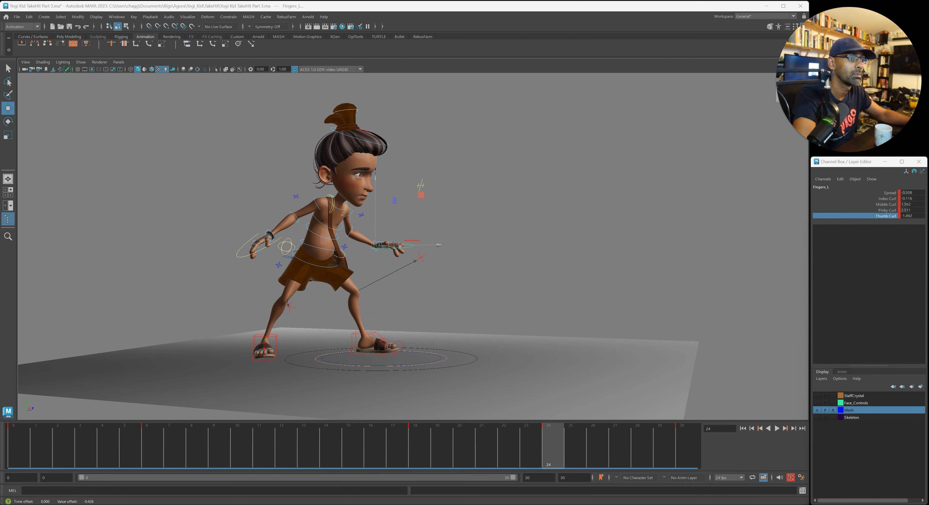
{"action": "key", "text": "alt+v"}
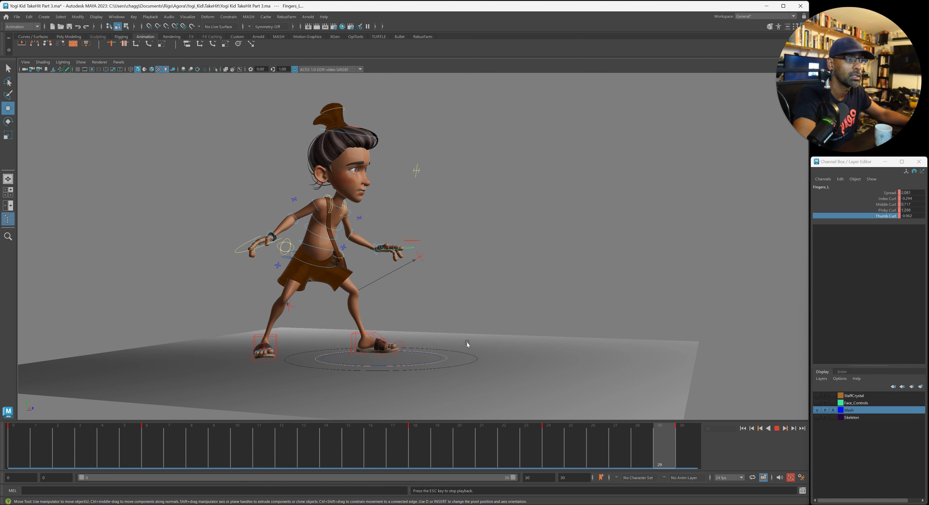
{"action": "key", "text": "alt+v"}
{"action": "left_click_drag", "start_coordinate": [928, 155], "coordinate": [323, 78]}
{"action": "left_click_drag", "start_coordinate": [138, 145], "coordinate": [376, 146]}
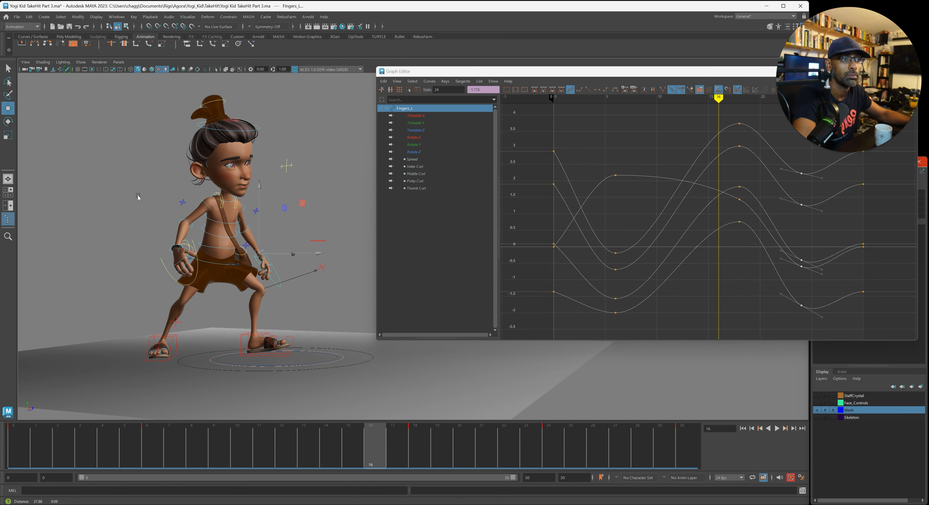
{"action": "left_click_drag", "start_coordinate": [406, 450], "coordinate": [554, 455]}
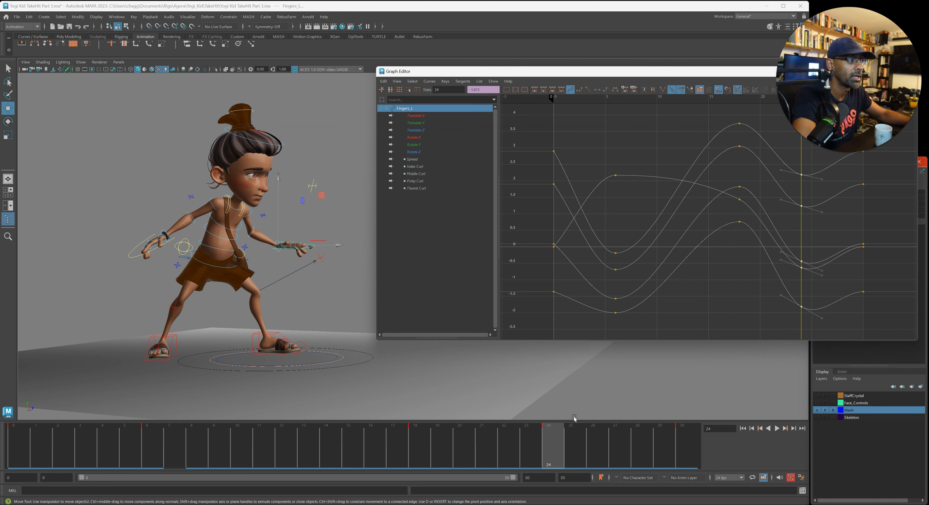
- Play back the animation with the rig controls hidden to examine the hand motion, and put the Graph Editor away
{"action": "key", "text": "alt+v"}
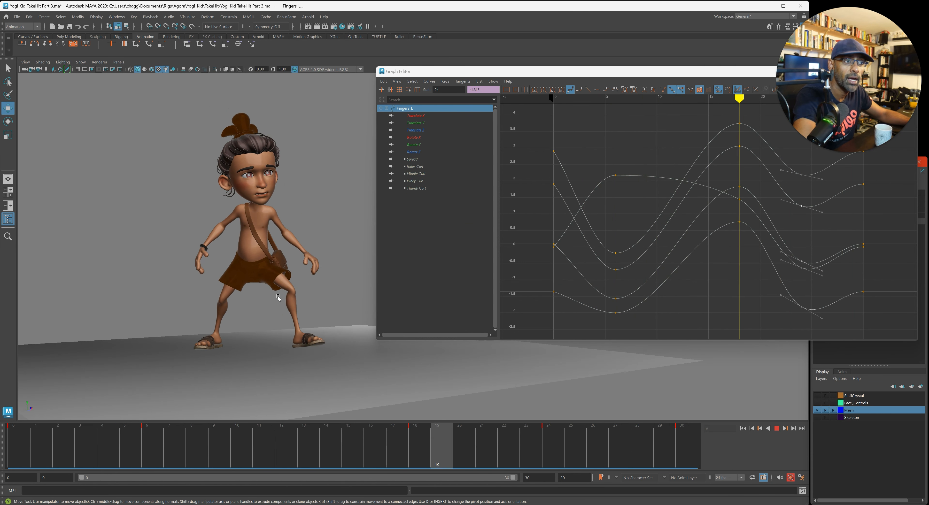
{"action": "key", "text": "Escape"}
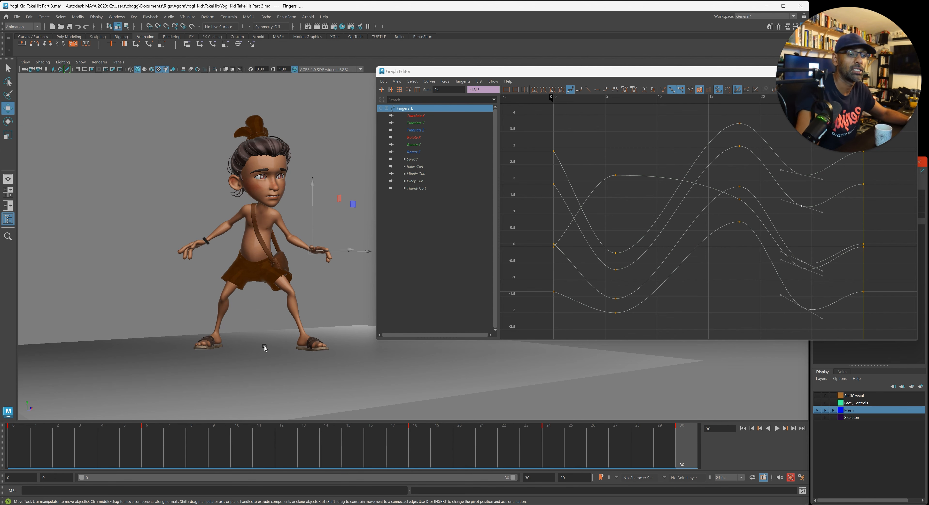
{"action": "key", "text": "alt+v"}
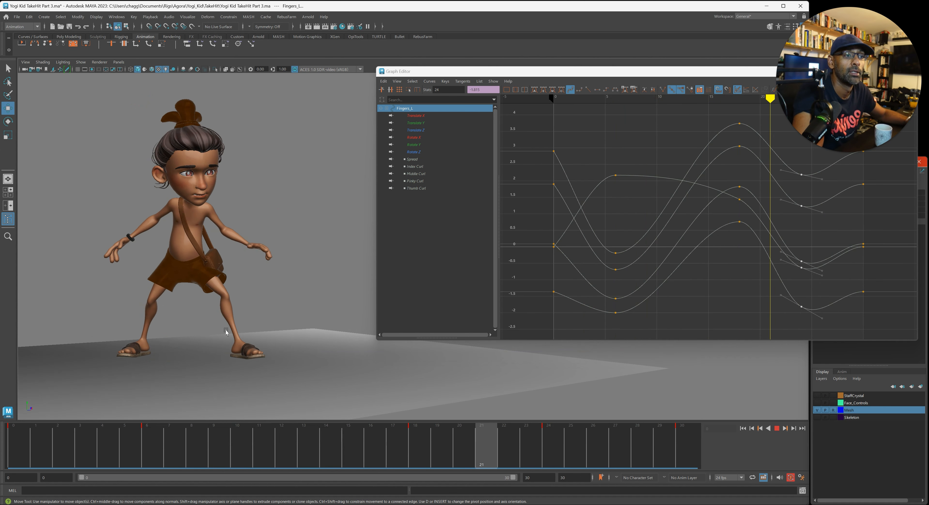
{"action": "scroll", "coordinate": [232, 331], "scroll_direction": "up", "scroll_amount": 3}
{"action": "left_click_drag", "start_coordinate": [253, 322], "coordinate": [198, 305], "text": "alt"}
{"action": "key", "text": "alt+v"}
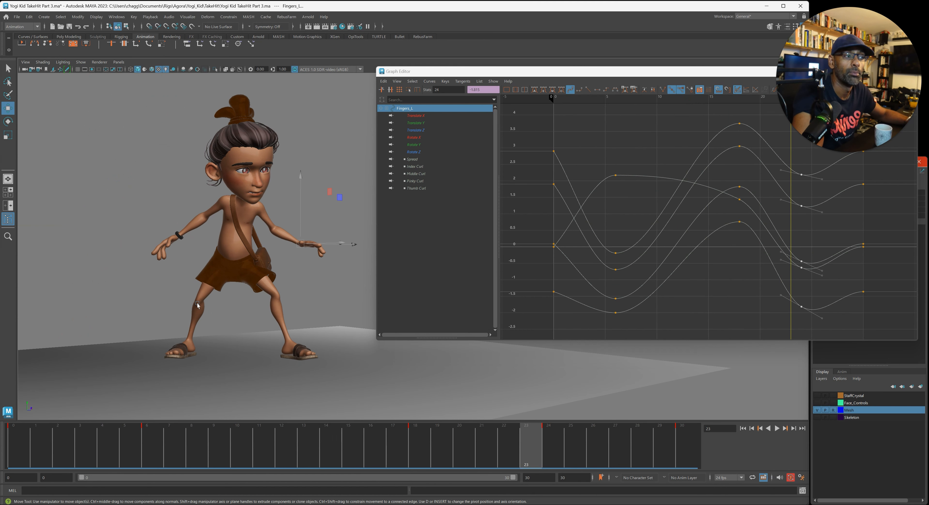
{"action": "left_click_drag", "start_coordinate": [523, 127], "coordinate": [564, 318]}
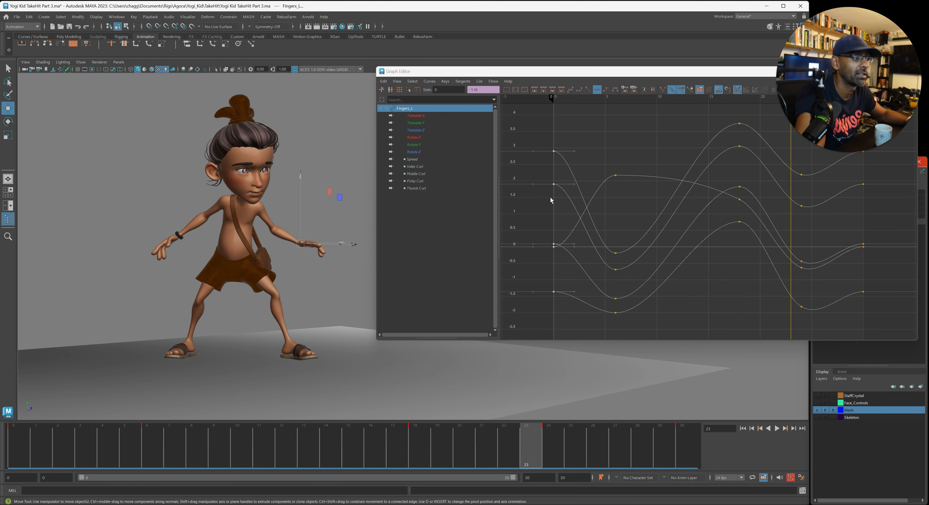
{"action": "left_click_drag", "start_coordinate": [511, 71], "coordinate": [928, 93]}
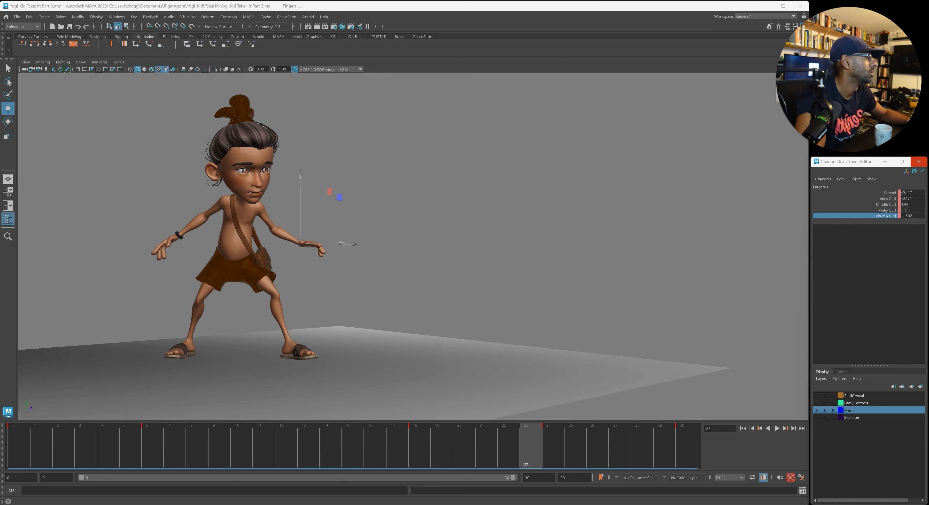
- Show the rig controls again, select the right fingers control and play back its current motion
{"action": "middle_click_drag", "start_coordinate": [191, 311], "coordinate": [375, 311], "text": "alt"}
{"action": "key", "text": "alt+1"}
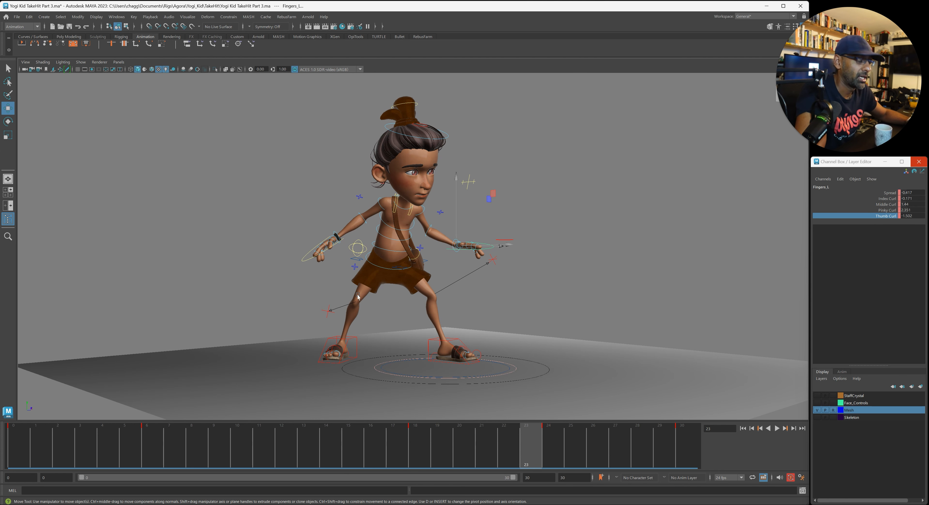
{"action": "left_click", "coordinate": [306, 259]}
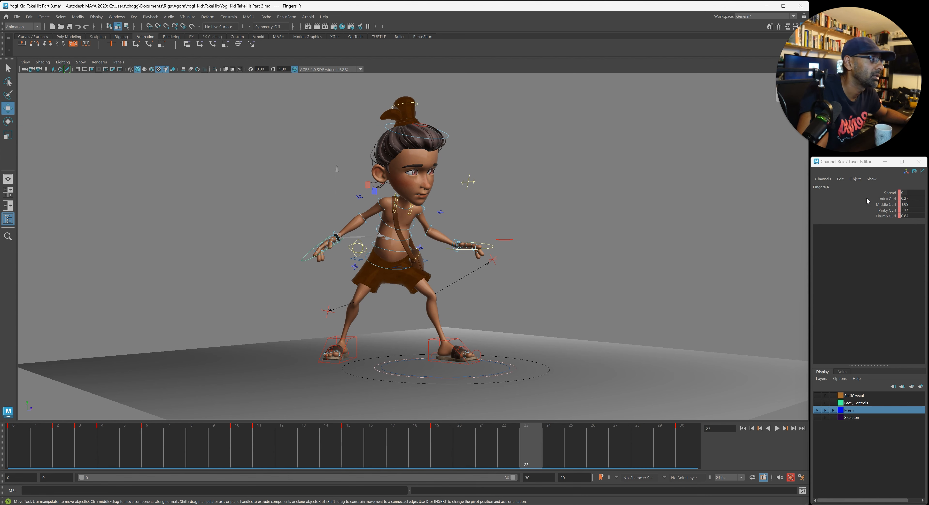
{"action": "key", "text": "alt+v"}
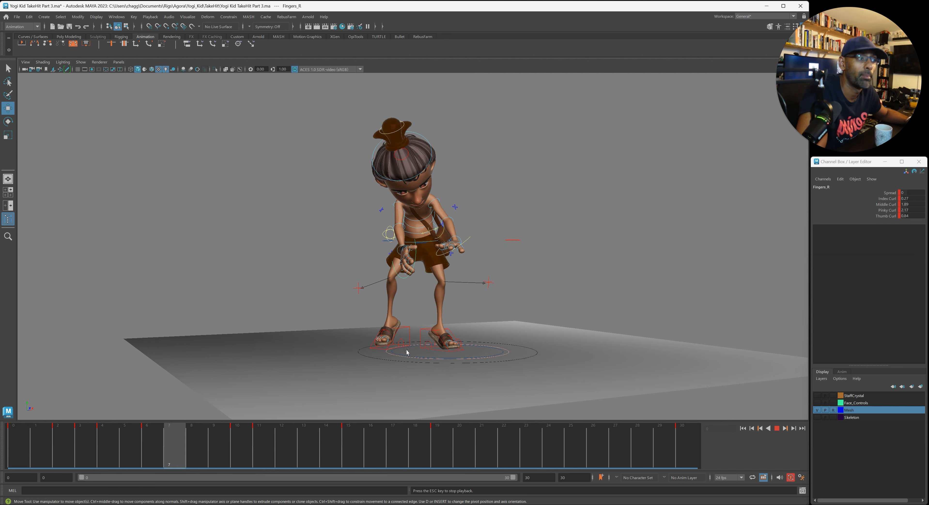
{"action": "key", "text": "alt+v"}
{"action": "key", "text": "alt+v"}
{"action": "key", "text": "alt+v"}
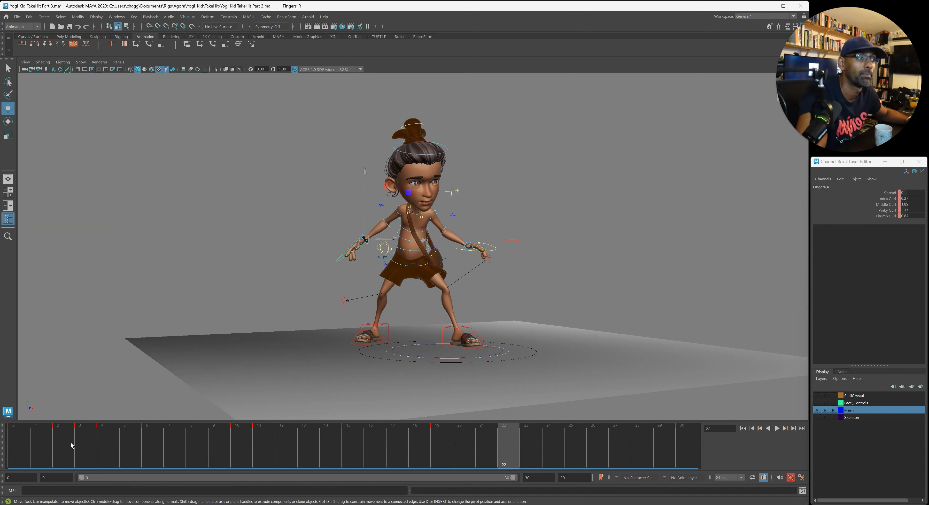
- Delete the right fingers control's keys from frame 2 to frame 20
{"action": "left_click", "coordinate": [27, 439]}
{"action": "right_click_drag", "start_coordinate": [217, 326], "coordinate": [300, 319], "text": "alt"}
{"action": "left_click_drag", "start_coordinate": [304, 316], "coordinate": [304, 317], "text": "alt"}
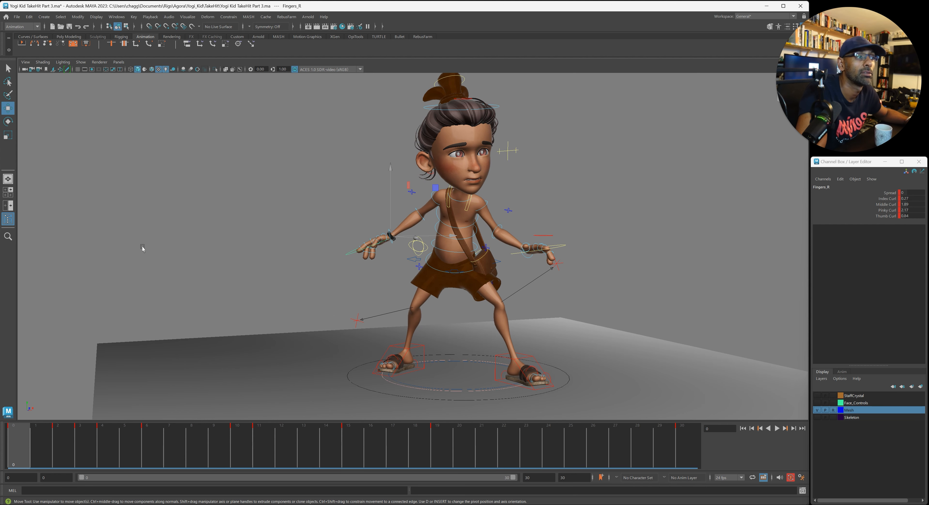
{"action": "left_click_drag", "start_coordinate": [143, 249], "coordinate": [219, 263], "text": "alt"}
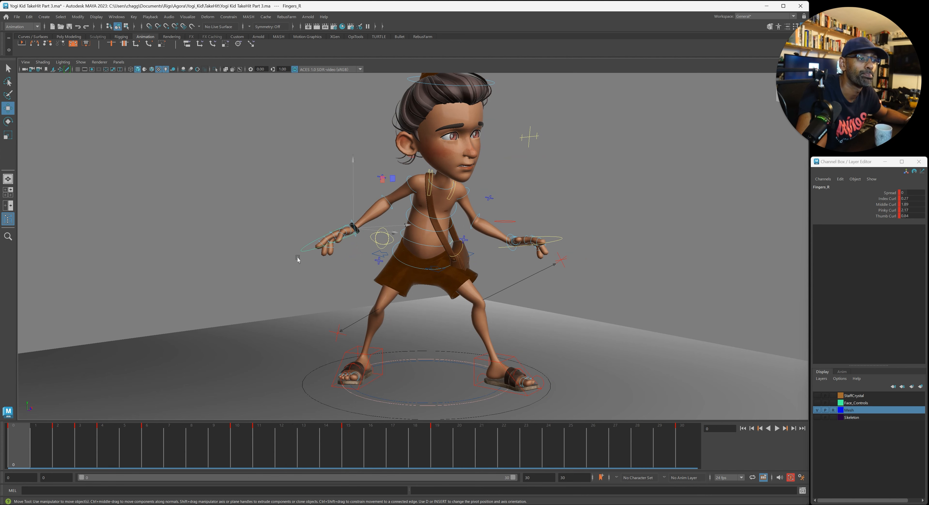
{"action": "left_click_drag", "start_coordinate": [303, 264], "coordinate": [97, 413], "text": "alt"}
{"action": "left_click_drag", "start_coordinate": [55, 448], "coordinate": [455, 445], "text": "shift"}
{"action": "right_click", "coordinate": [455, 445]}
{"action": "left_click", "coordinate": [482, 329]}
{"action": "left_click_drag", "start_coordinate": [346, 320], "coordinate": [396, 318], "text": "alt"}
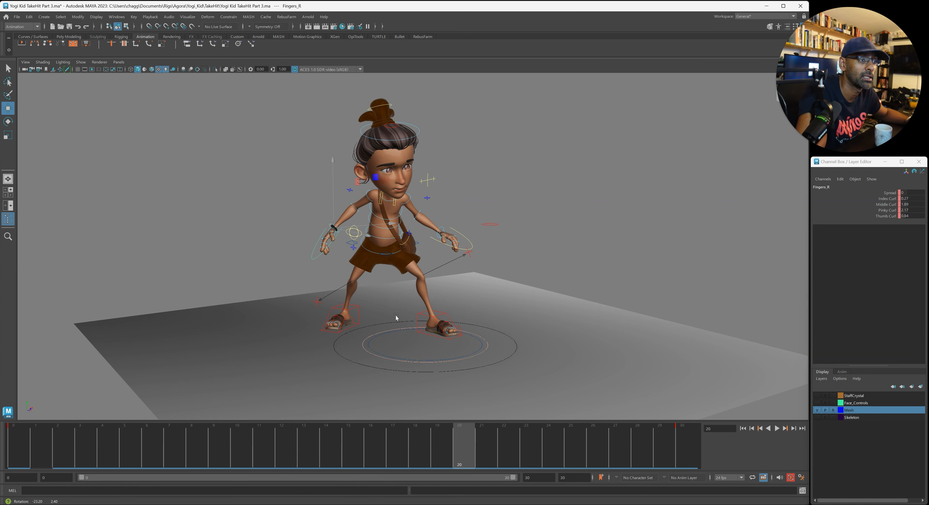
- At frame 5, set the right fingers control's Index Curl to -2 and key the control
{"action": "left_click", "coordinate": [295, 260]}
{"action": "left_click_drag", "start_coordinate": [305, 258], "coordinate": [313, 267]}
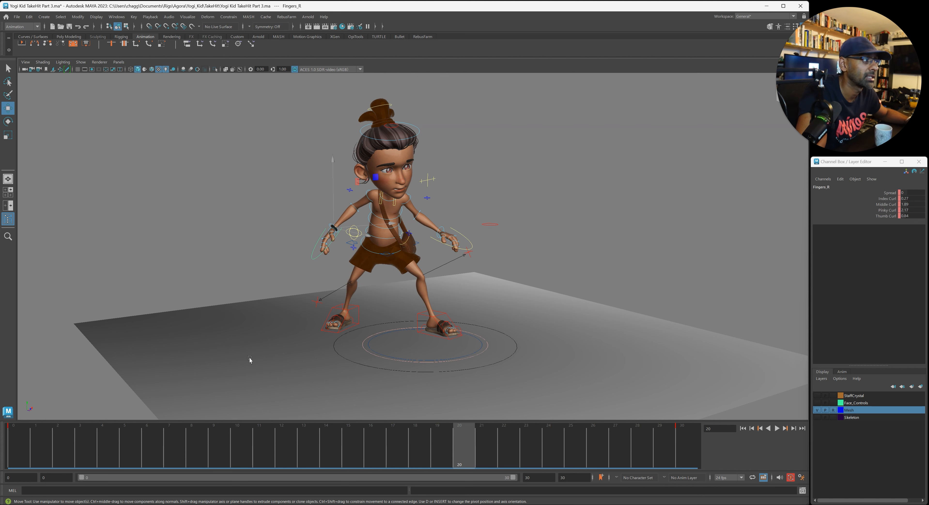
{"action": "left_click", "coordinate": [9, 452]}
{"action": "left_click_drag", "start_coordinate": [25, 453], "coordinate": [172, 453]}
{"action": "left_click_drag", "start_coordinate": [262, 448], "coordinate": [133, 448]}
{"action": "left_click_drag", "start_coordinate": [469, 278], "coordinate": [429, 278], "text": "alt"}
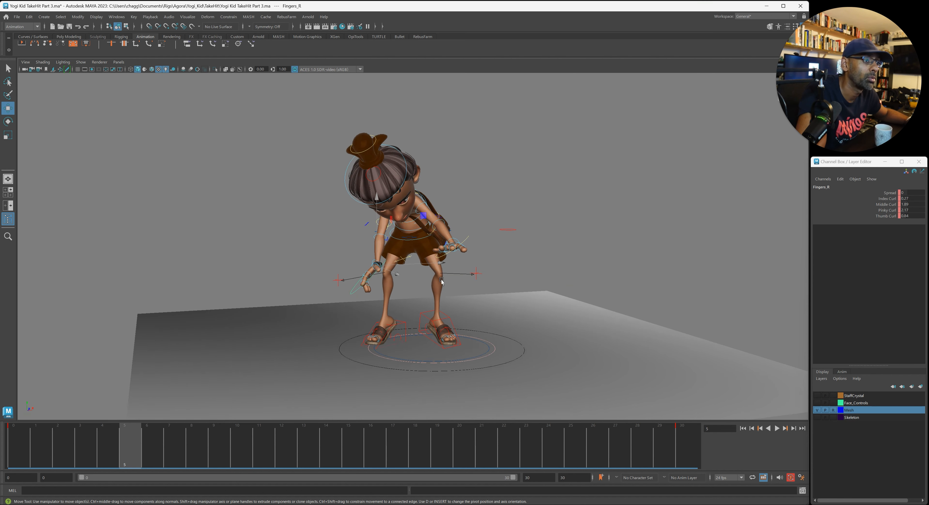
{"action": "right_click_drag", "start_coordinate": [430, 278], "coordinate": [787, 219], "text": "alt"}
{"action": "left_click", "coordinate": [888, 198]}
{"action": "middle_click_drag", "start_coordinate": [708, 245], "coordinate": [565, 258]}
{"action": "key", "text": "s"}
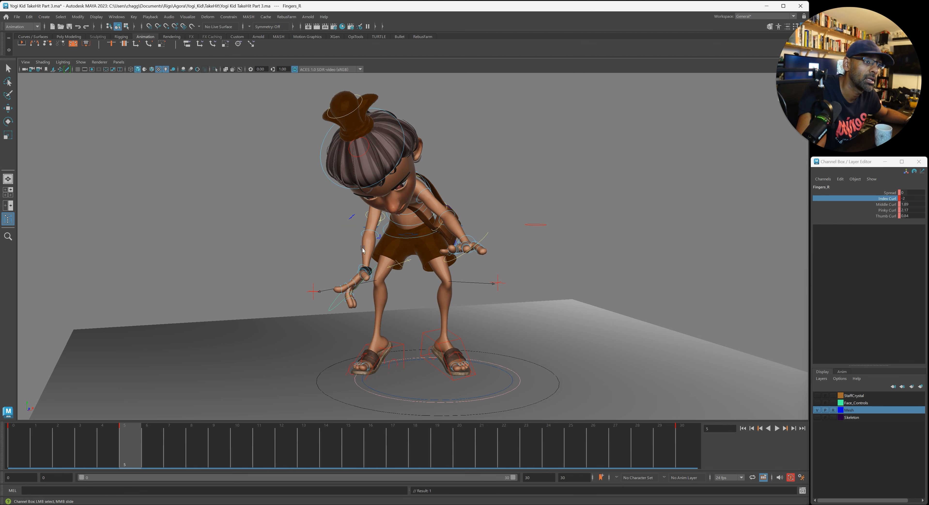
- At frame 5, set the right hand's Middle Curl to -2, Pinky Curl to about -1.75 and Thumb Curl to -2
{"action": "left_click_drag", "start_coordinate": [880, 203], "coordinate": [881, 212]}
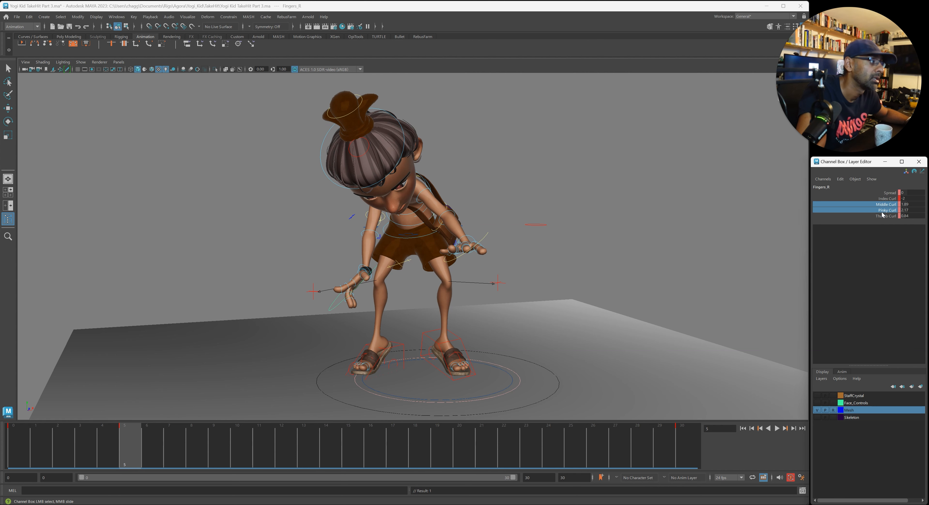
{"action": "middle_click_drag", "start_coordinate": [617, 205], "coordinate": [572, 218]}
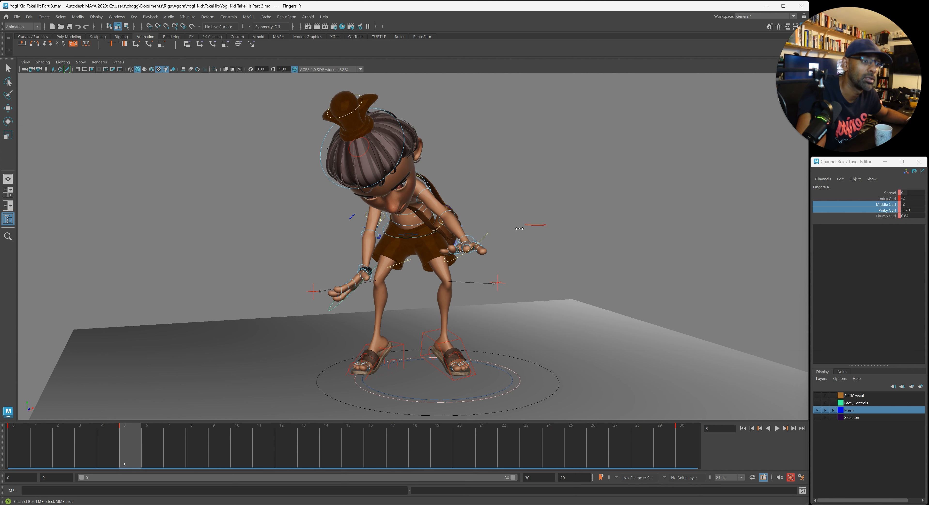
{"action": "left_click", "coordinate": [871, 215]}
{"action": "middle_click_drag", "start_coordinate": [588, 248], "coordinate": [536, 251]}
{"action": "middle_click_drag", "start_coordinate": [466, 256], "coordinate": [467, 256]}
- Select the right thumb's base control and delete its keys from frame 1 to frame 19
{"action": "left_click_drag", "start_coordinate": [393, 315], "coordinate": [448, 312], "text": "alt"}
{"action": "right_click_drag", "start_coordinate": [298, 311], "coordinate": [383, 302], "text": "alt"}
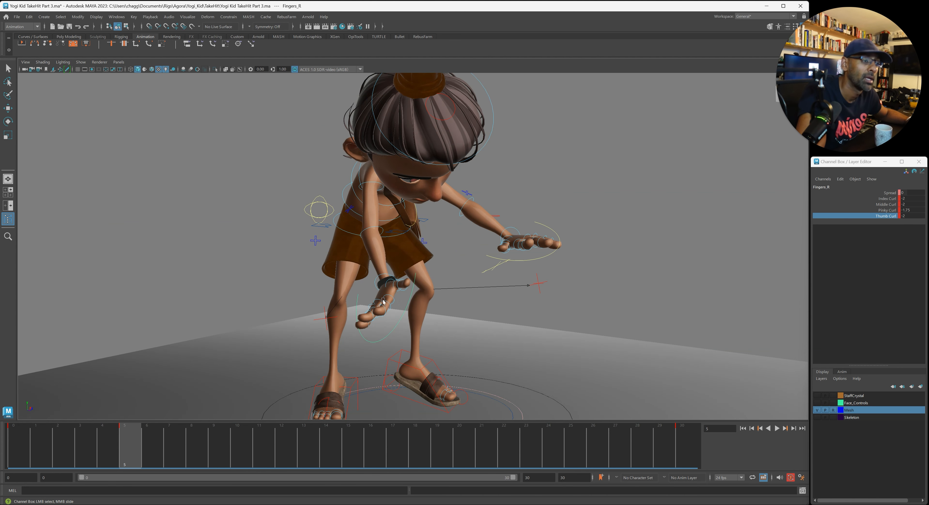
{"action": "left_click", "coordinate": [389, 284]}
{"action": "key", "text": "e"}
{"action": "left_click_drag", "start_coordinate": [438, 292], "coordinate": [412, 271]}
{"action": "left_click_drag", "start_coordinate": [38, 446], "coordinate": [442, 431], "text": "shift"}
{"action": "right_click", "coordinate": [443, 432]}
{"action": "left_click", "coordinate": [482, 314]}
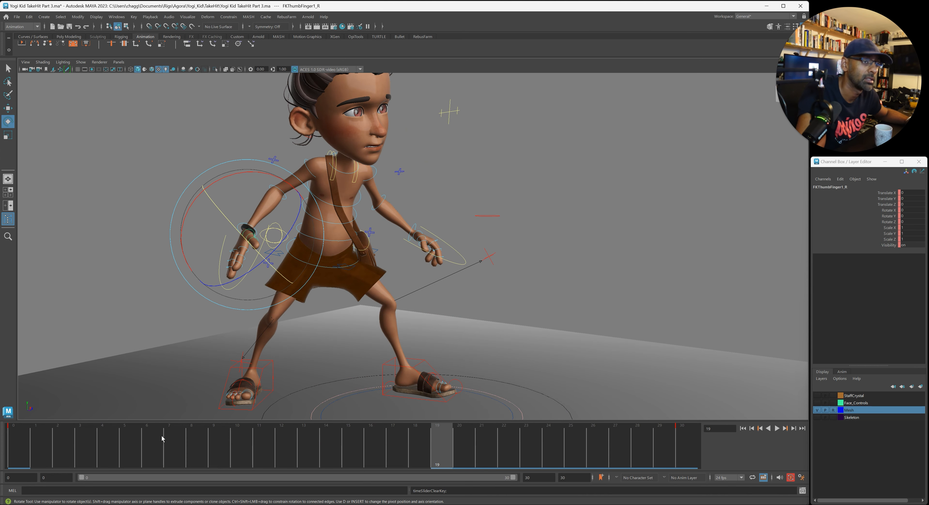
- Rotate the right thumb's base control at frame 7 to repose the thumb, and review the motion
{"action": "left_click", "coordinate": [33, 446]}
{"action": "left_click_drag", "start_coordinate": [51, 449], "coordinate": [174, 457]}
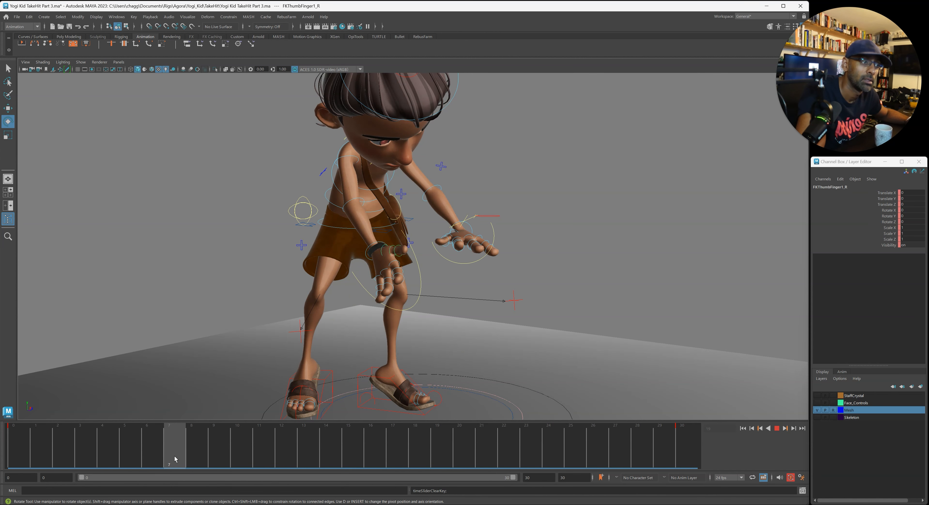
{"action": "left_click_drag", "start_coordinate": [419, 237], "coordinate": [397, 228]}
{"action": "left_click_drag", "start_coordinate": [397, 229], "coordinate": [321, 245], "text": "alt"}
{"action": "right_click_drag", "start_coordinate": [321, 245], "coordinate": [294, 286], "text": "alt"}
{"action": "key", "text": "alt+v"}
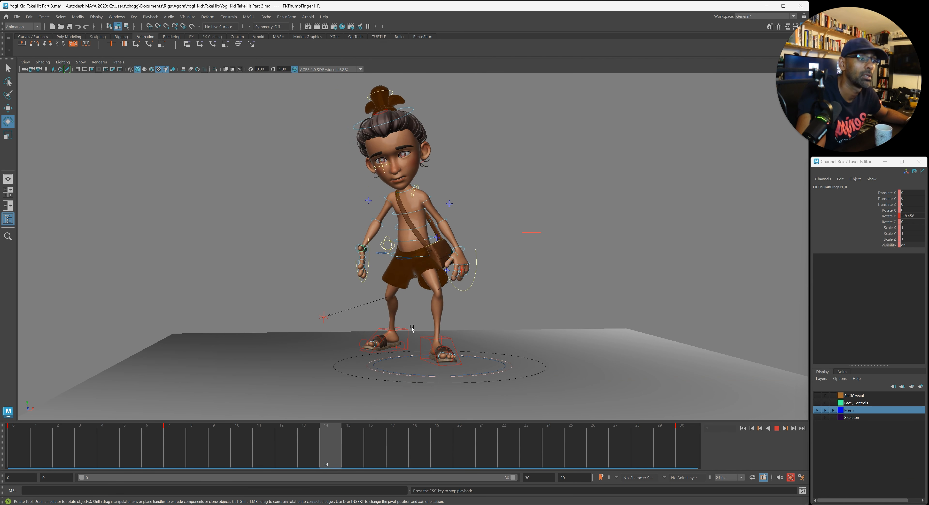
{"action": "left_click_drag", "start_coordinate": [50, 449], "coordinate": [150, 453]}
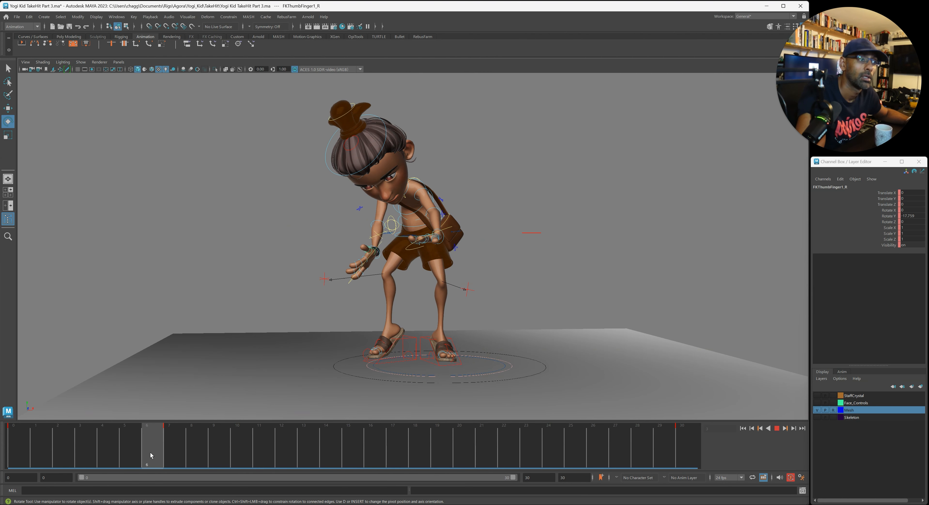
{"action": "left_click", "coordinate": [324, 301]}
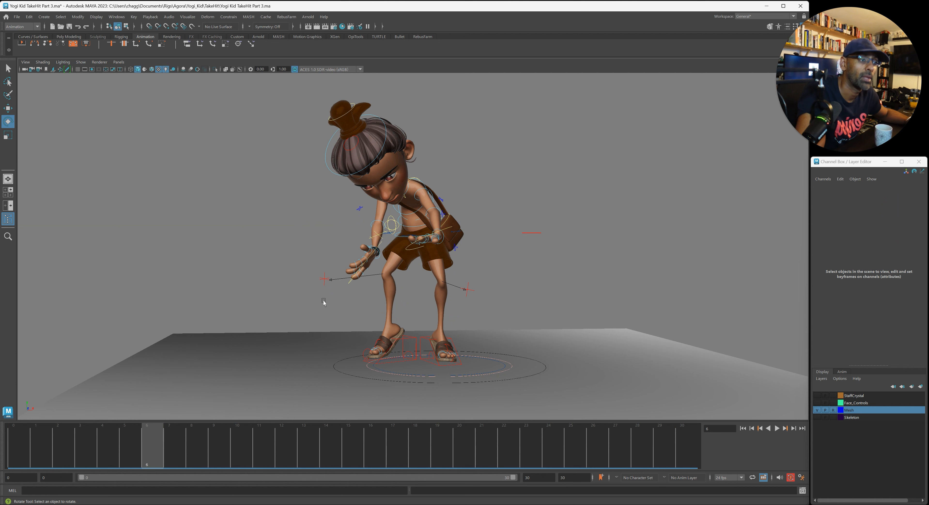
- At frame 14, raise the right hand's Index, Middle and Pinky Curl together to about 0.29, 0.64 and 0.89
{"action": "left_click", "coordinate": [347, 285]}
{"action": "key", "text": "alt+v"}
{"action": "left_click_drag", "start_coordinate": [243, 446], "coordinate": [325, 447]}
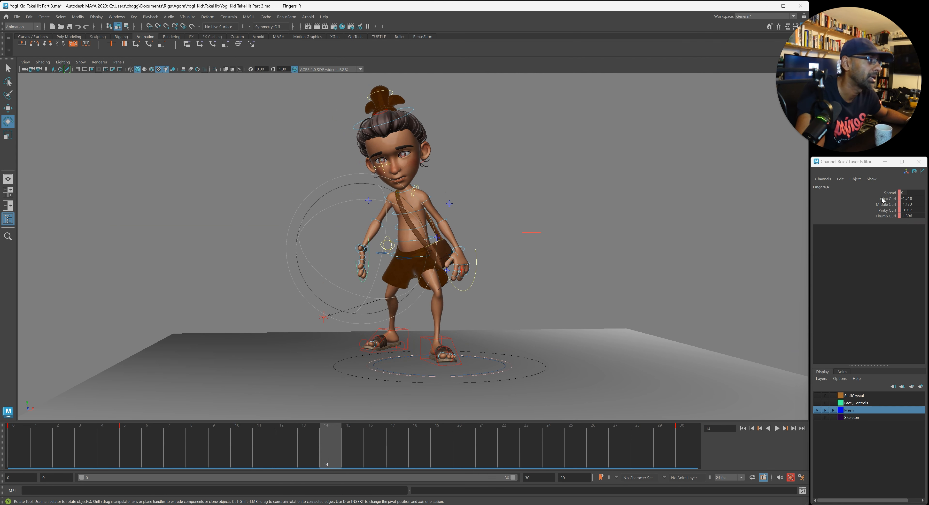
{"action": "left_click_drag", "start_coordinate": [882, 200], "coordinate": [890, 212]}
{"action": "middle_click_drag", "start_coordinate": [554, 262], "coordinate": [545, 263]}
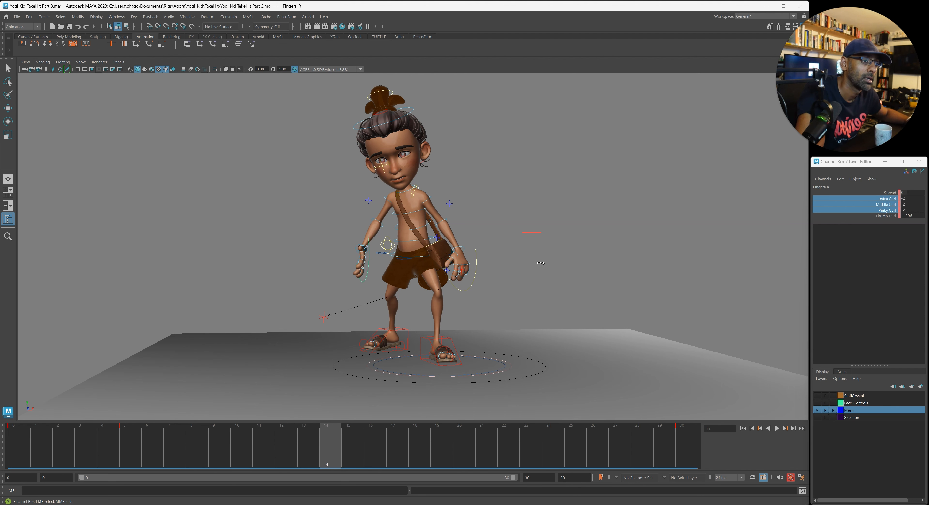
{"action": "middle_click_drag", "start_coordinate": [361, 297], "coordinate": [366, 297]}
{"action": "scroll", "coordinate": [540, 264], "scroll_direction": "up", "scroll_amount": 2}
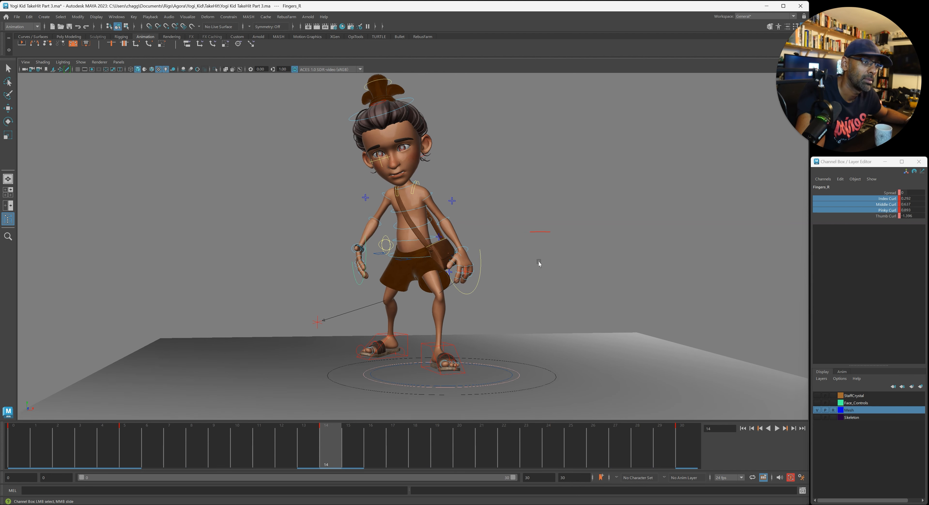
- Refine the right hand's curls at frame 14: Index 0.322, Middle 2.077, Pinky 2.993, and increase the Thumb Curl
{"action": "left_click", "coordinate": [837, 200]}
{"action": "middle_click_drag", "start_coordinate": [473, 305], "coordinate": [489, 308]}
{"action": "scroll", "coordinate": [542, 297], "scroll_direction": "up", "scroll_amount": 1}
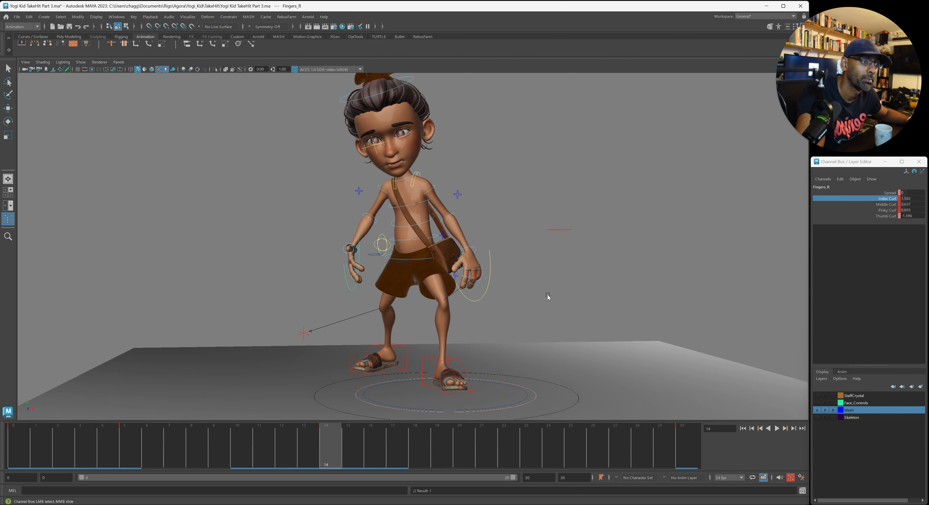
{"action": "left_click", "coordinate": [847, 205]}
{"action": "middle_click_drag", "start_coordinate": [545, 299], "coordinate": [560, 299]}
{"action": "scroll", "coordinate": [556, 301], "scroll_direction": "up", "scroll_amount": 1}
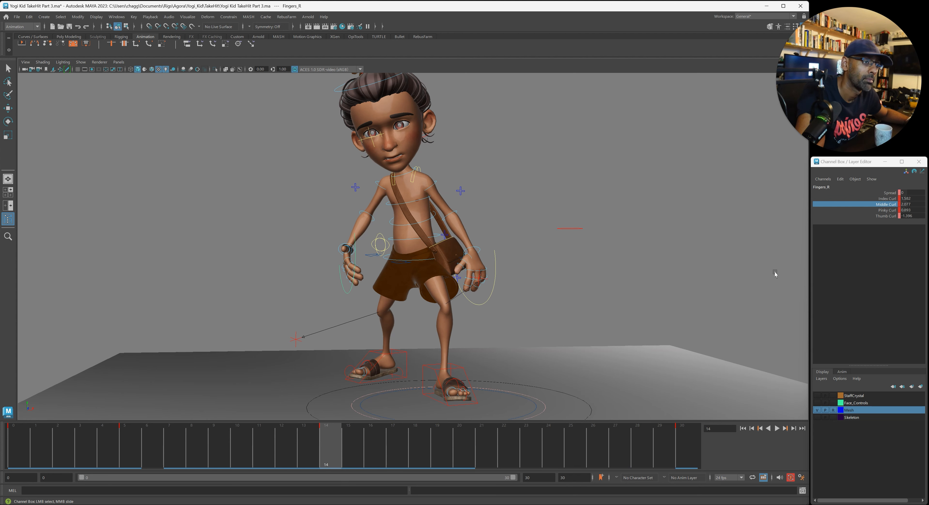
{"action": "left_click", "coordinate": [866, 216]}
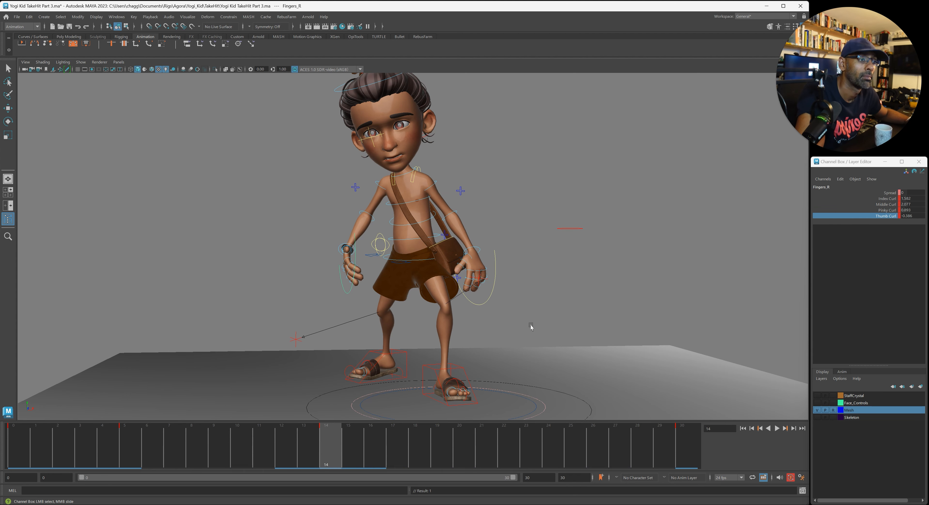
{"action": "left_click", "coordinate": [888, 199]}
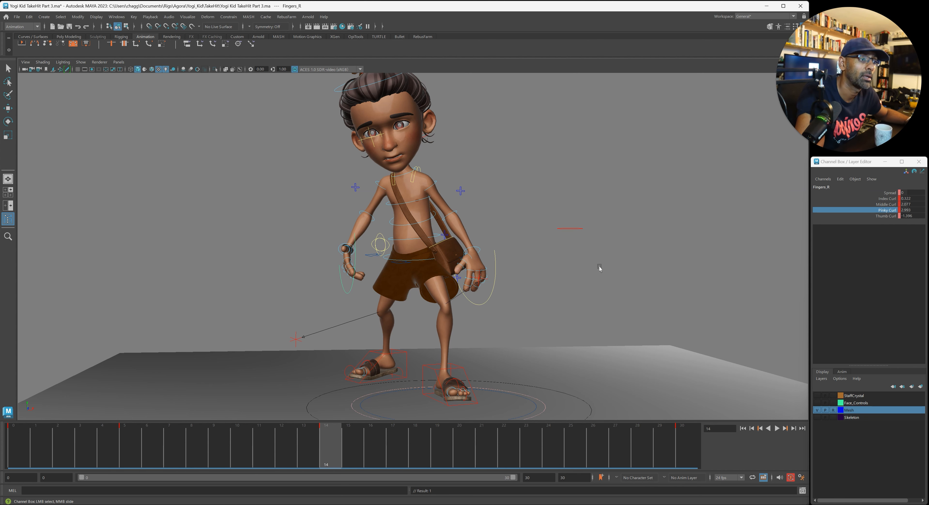
{"action": "left_click", "coordinate": [873, 216]}
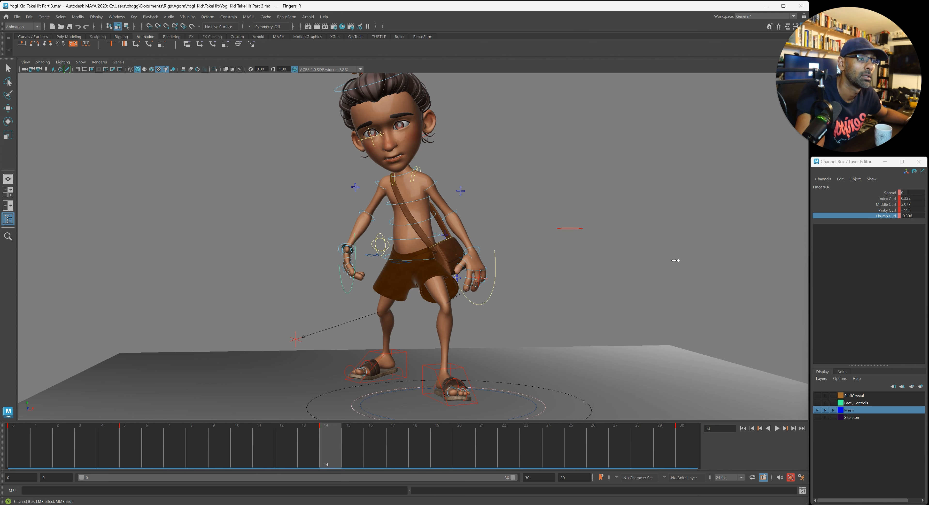
- Key the right fingers control at frame 23 and play back the animation
{"action": "key", "text": "period"}
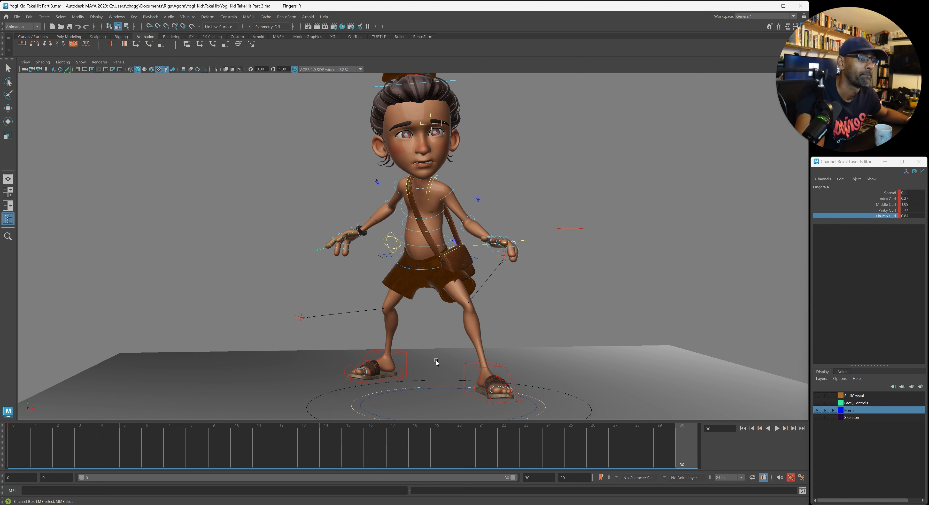
{"action": "left_click_drag", "start_coordinate": [623, 447], "coordinate": [525, 447]}
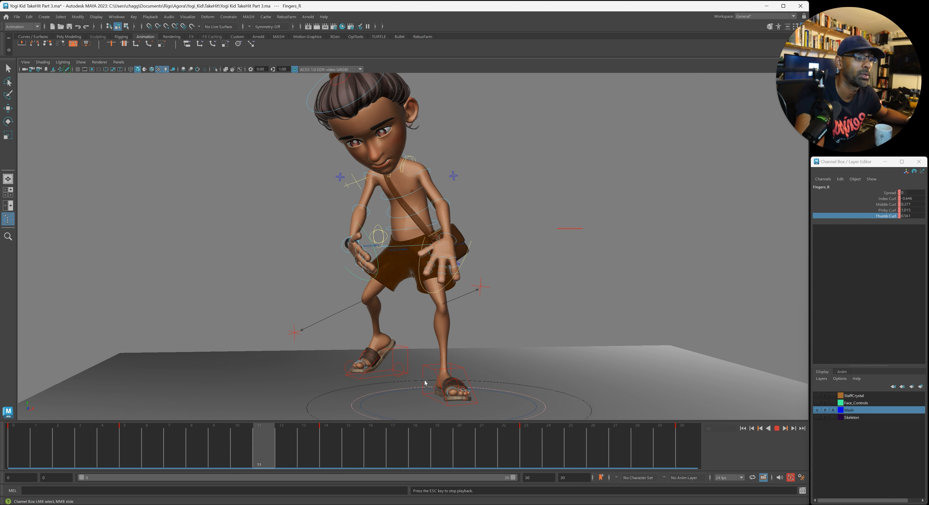
{"action": "key", "text": "Escape"}
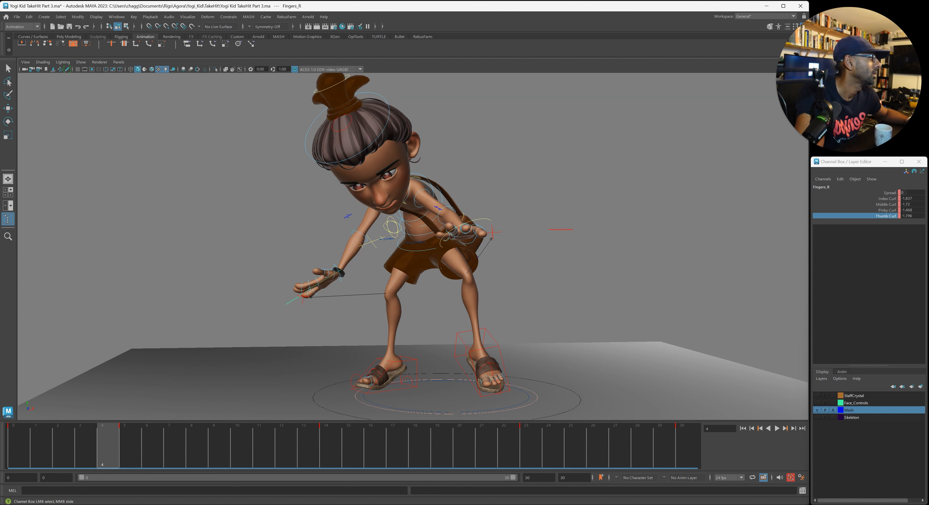
- Bring up the Graph Editor, lower the right hand's curl keys at frame 23, and play back the motion
{"action": "left_click_drag", "start_coordinate": [928, 108], "coordinate": [623, 108]}
{"action": "middle_click_drag", "start_coordinate": [301, 190], "coordinate": [208, 193], "text": "alt"}
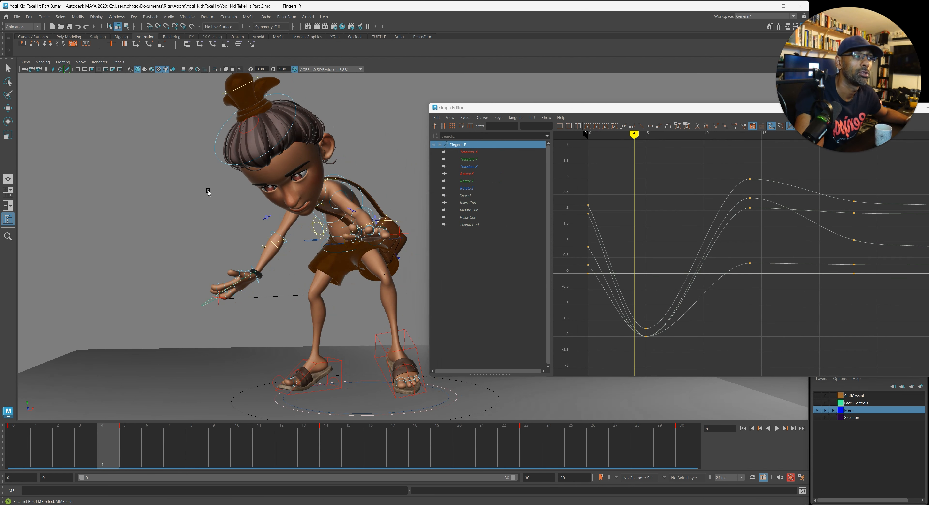
{"action": "left_click_drag", "start_coordinate": [317, 445], "coordinate": [526, 446]}
{"action": "middle_click_drag", "start_coordinate": [759, 213], "coordinate": [632, 206], "text": "alt"}
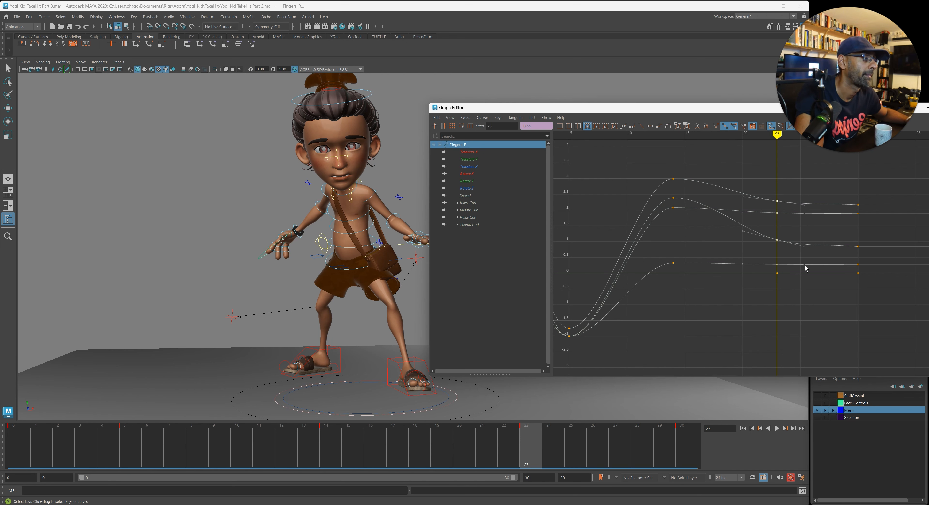
{"action": "middle_click_drag", "start_coordinate": [808, 289], "coordinate": [810, 294], "text": "shift"}
{"action": "key", "text": "alt+v"}
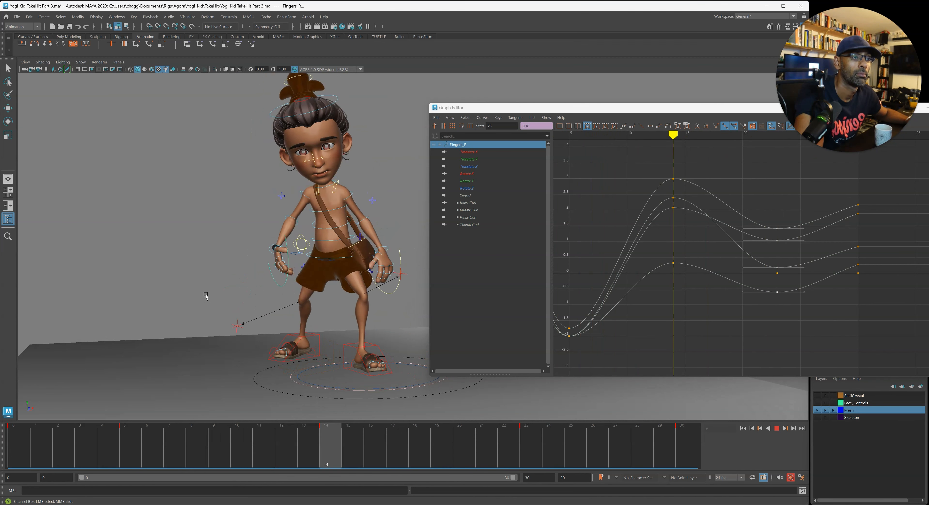
{"action": "key", "text": "Escape"}
- Lower the right hand's curl keys at frame 23 further and play back the animation with the rig controls hidden
{"action": "middle_click_drag", "start_coordinate": [690, 231], "coordinate": [709, 281], "text": "shift"}
{"action": "key", "text": "alt+v"}
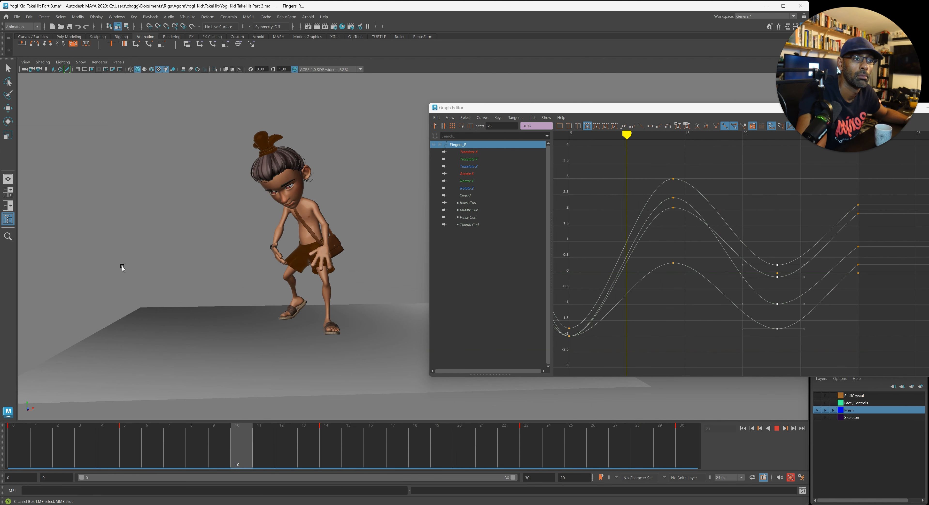
{"action": "key", "text": "Escape"}
{"action": "key", "text": "alt+v"}
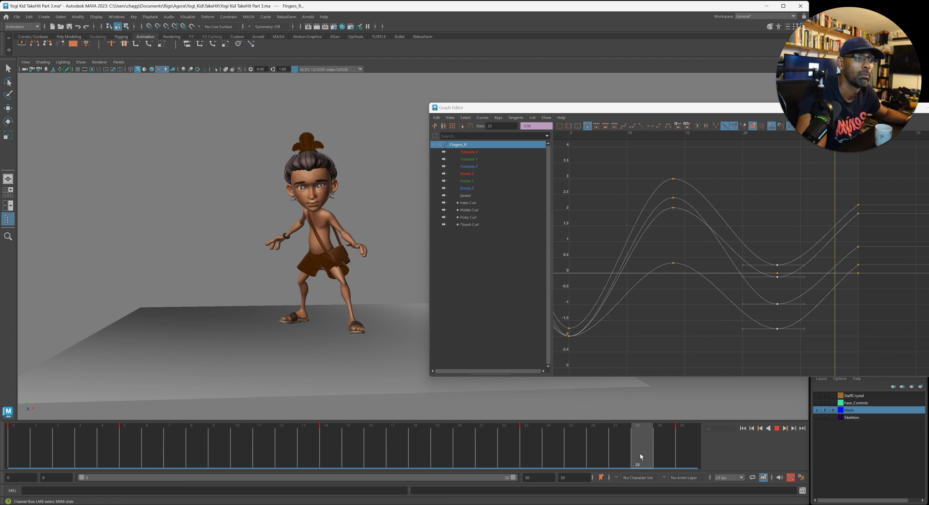
{"action": "left_click_drag", "start_coordinate": [654, 455], "coordinate": [627, 451]}
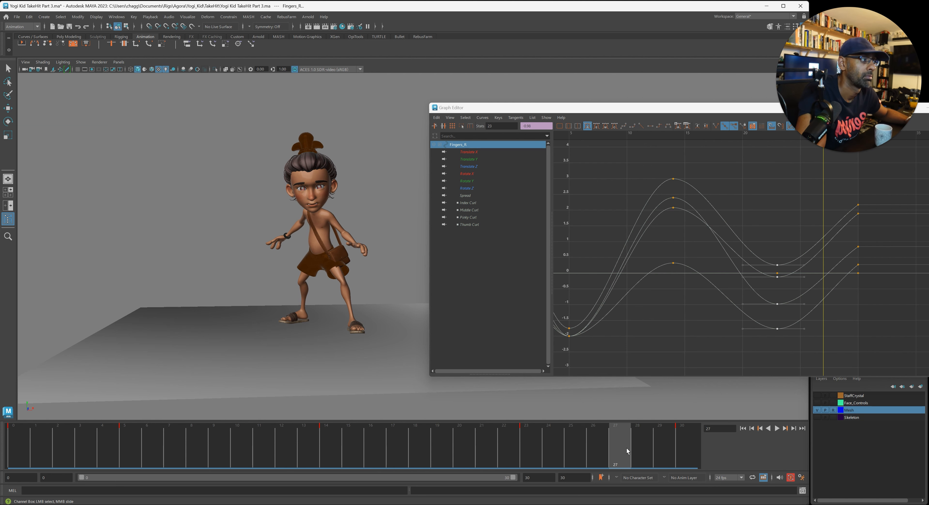
{"action": "left_click_drag", "start_coordinate": [758, 249], "coordinate": [801, 351]}
{"action": "middle_click_drag", "start_coordinate": [802, 351], "coordinate": [800, 338], "text": "shift"}
{"action": "key", "text": "ctrl+z"}
- Delete the key at frame 23 on the right fingers control's flat Spread curve
{"action": "scroll", "coordinate": [800, 333], "scroll_direction": "up", "scroll_amount": 3}
{"action": "scroll", "coordinate": [794, 309], "scroll_direction": "down", "scroll_amount": 3}
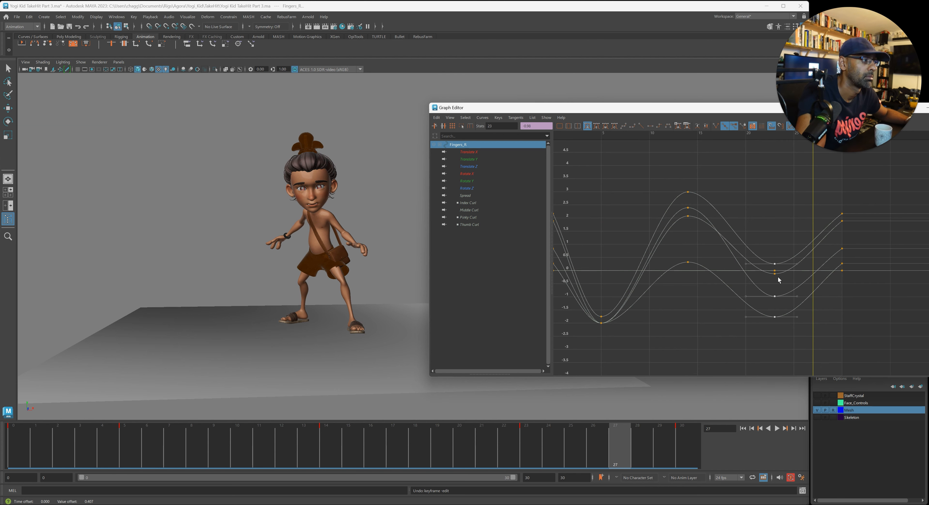
{"action": "scroll", "coordinate": [795, 330], "scroll_direction": "up", "scroll_amount": 3}
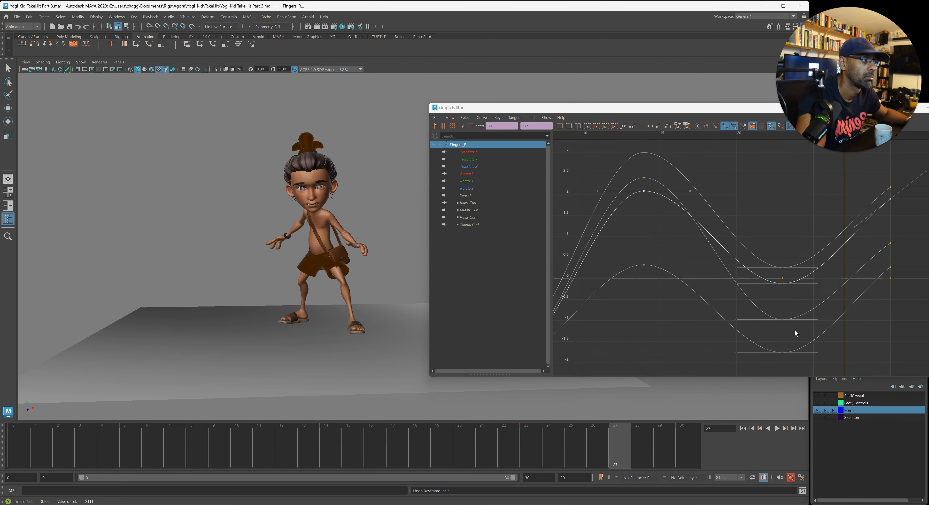
{"action": "left_click_drag", "start_coordinate": [778, 273], "coordinate": [792, 283]}
{"action": "key", "text": "Delete"}
- Raise the right hand's four curl keys at frame 23 to soften the dip, and play back the animation
{"action": "scroll", "coordinate": [775, 246], "scroll_direction": "down", "scroll_amount": 5}
{"action": "left_click_drag", "start_coordinate": [764, 247], "coordinate": [793, 309]}
{"action": "key", "text": "w"}
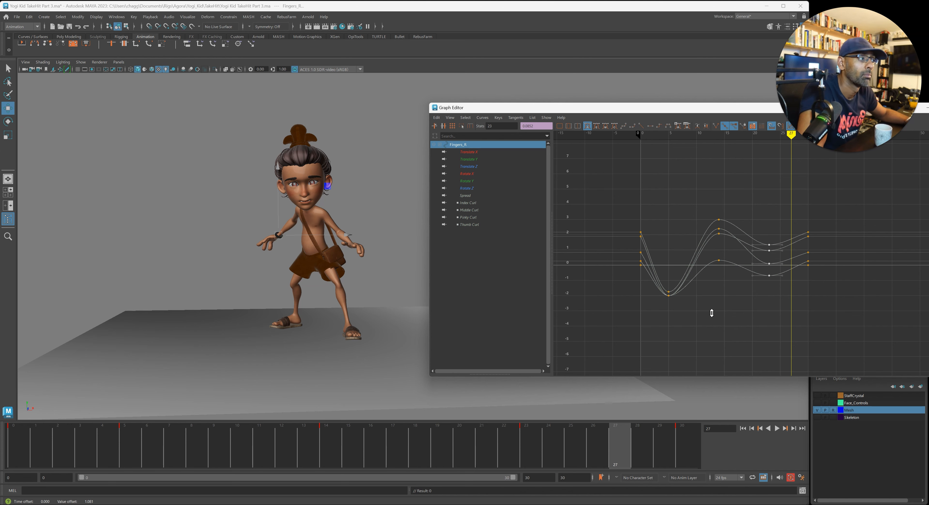
{"action": "key", "text": "alt+v"}
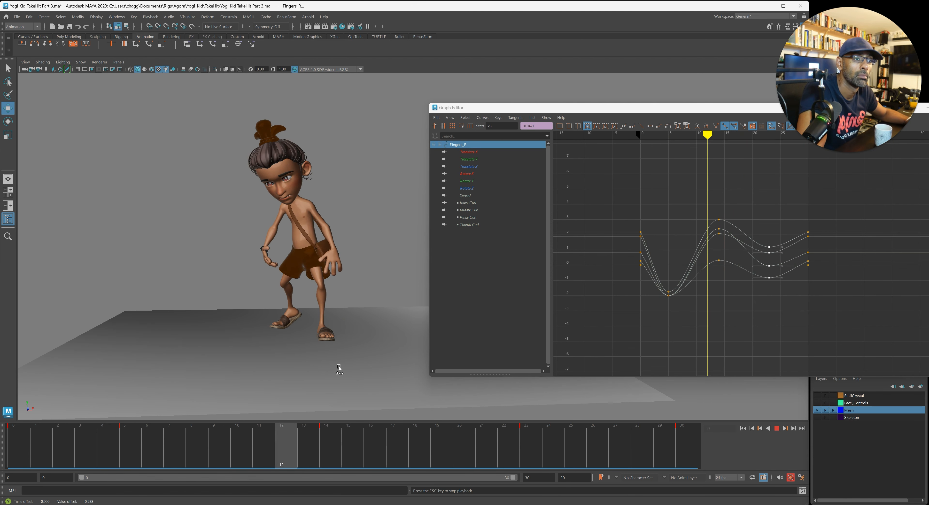
{"action": "key", "text": "alt+v"}
- Lower the right hand's curl keys at frame 30 slightly and play back the animation
{"action": "key", "text": "alt+v"}
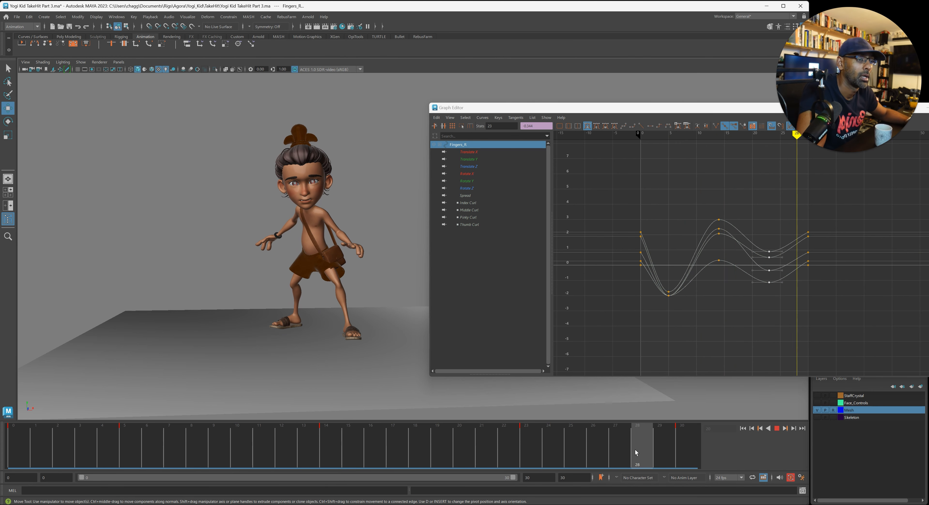
{"action": "key", "text": "alt+v"}
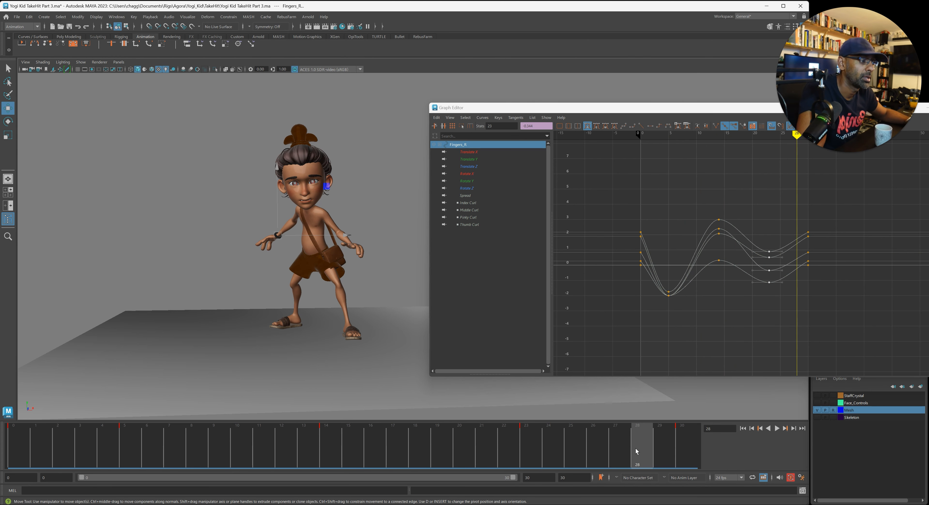
{"action": "key", "text": "alt+v"}
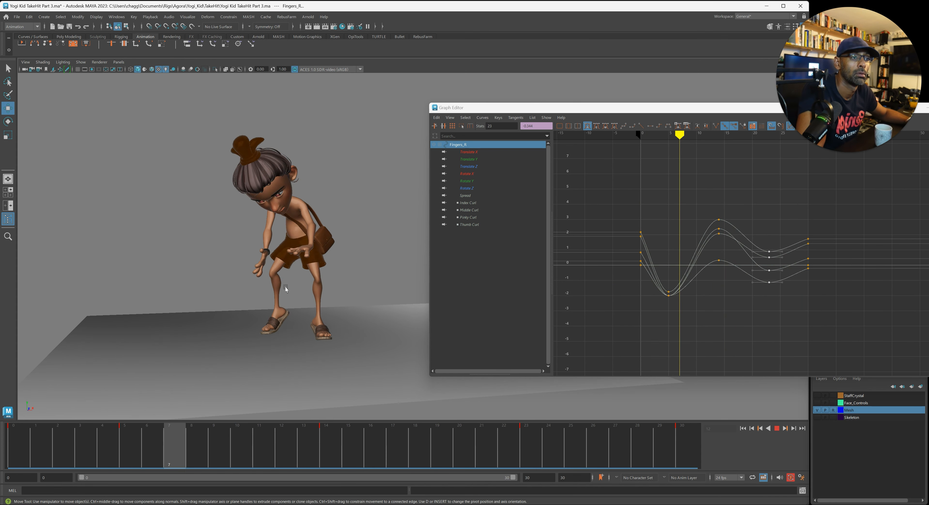
- Select the head control and rotate it further at frame 10 to deepen the head's downward tilt, with the Graph Editor moved out of the way
{"action": "key", "text": "Escape"}
{"action": "left_click_drag", "start_coordinate": [246, 434], "coordinate": [127, 451]}
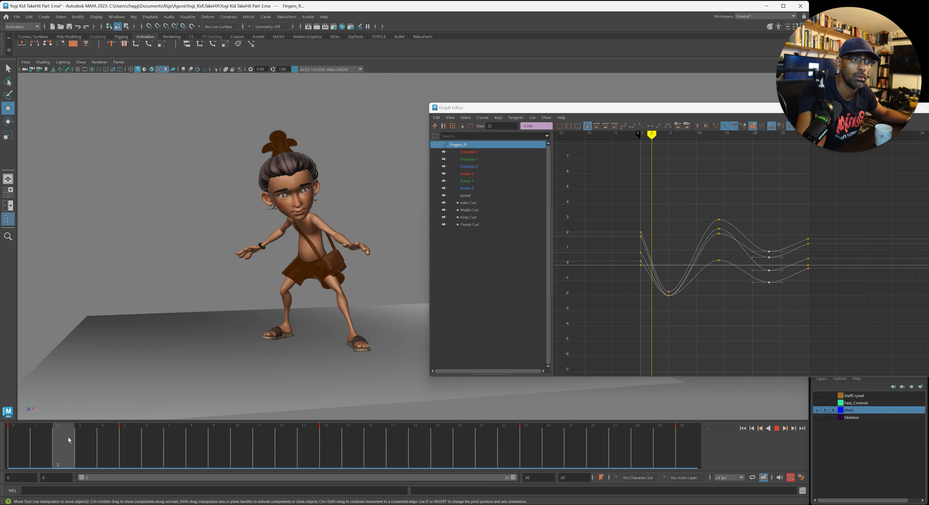
{"action": "left_click_drag", "start_coordinate": [190, 440], "coordinate": [215, 429]}
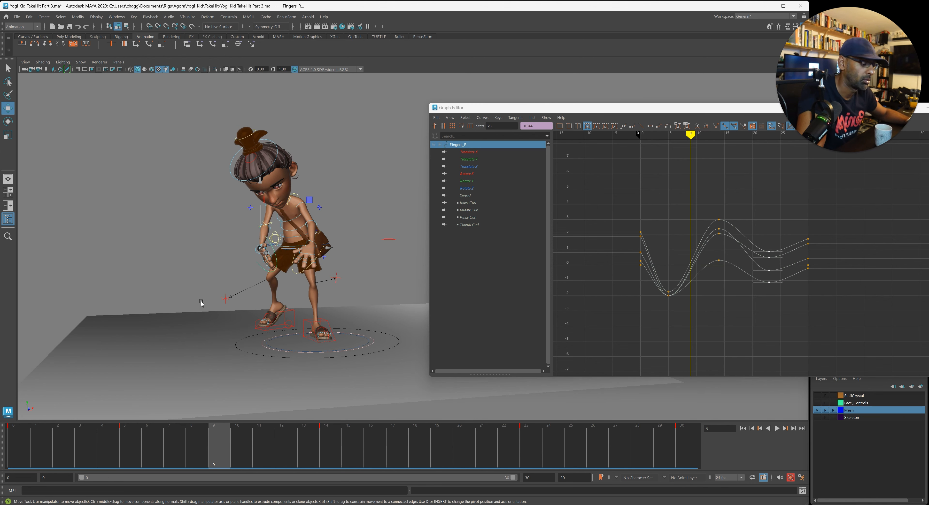
{"action": "left_click", "coordinate": [249, 180]}
{"action": "left_click_drag", "start_coordinate": [225, 469], "coordinate": [248, 440]}
{"action": "key", "text": "e"}
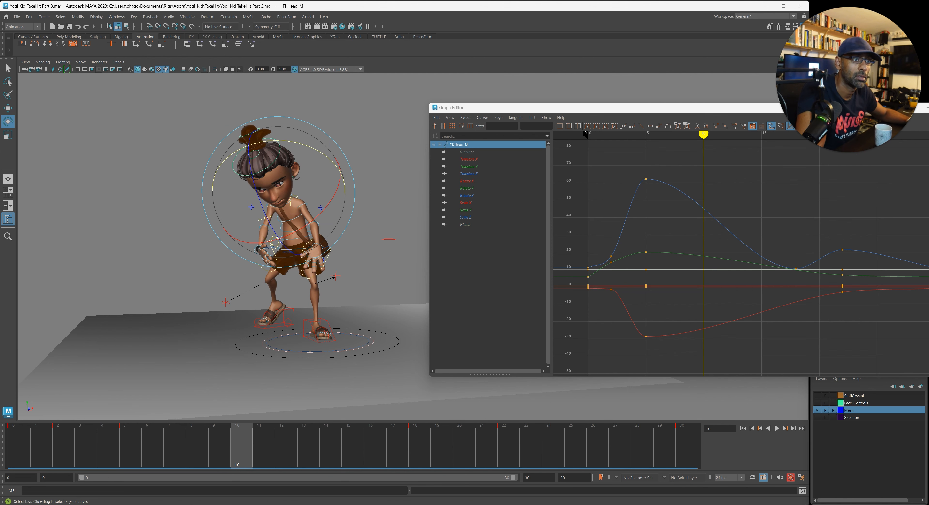
{"action": "left_click_drag", "start_coordinate": [721, 111], "coordinate": [928, 151]}
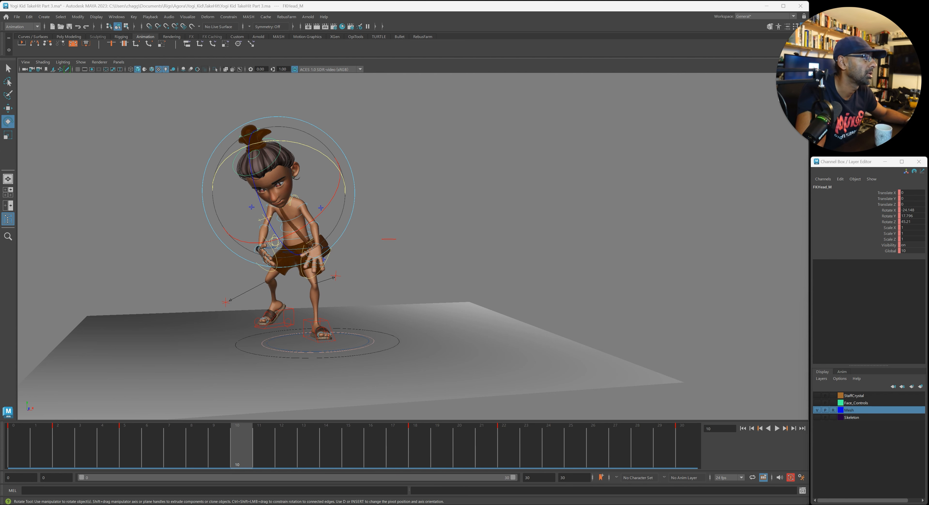
{"action": "left_click_drag", "start_coordinate": [271, 229], "coordinate": [278, 236]}
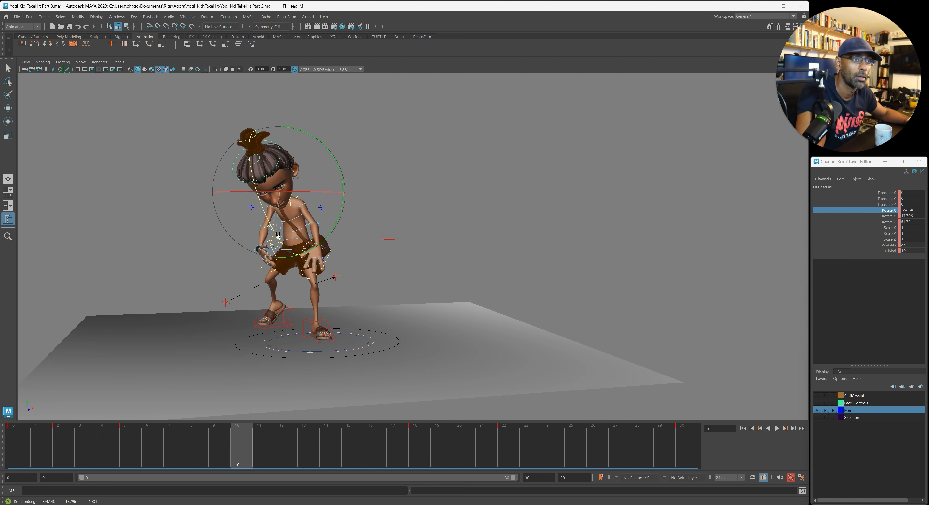
- Play back the animation from different angles to check the timing of the head's dip and recovery
{"action": "key", "text": "alt+v"}
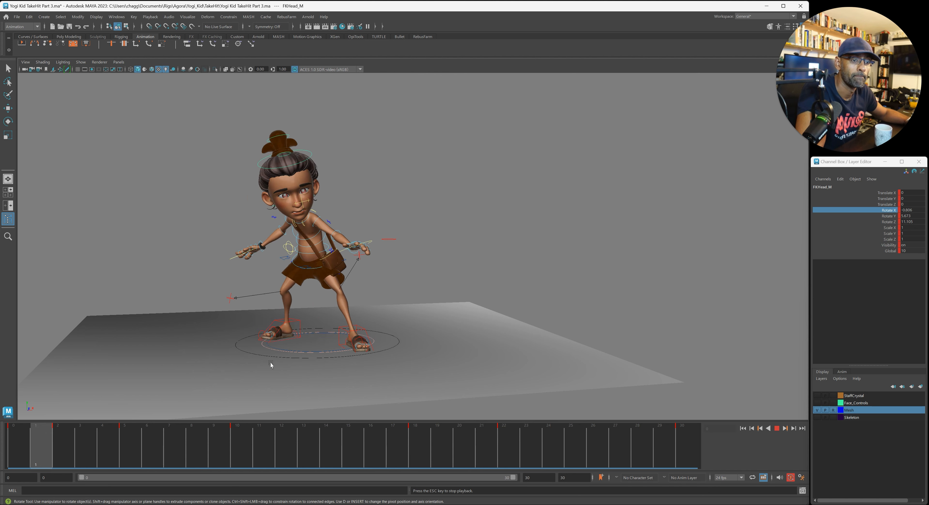
{"action": "left_click_drag", "start_coordinate": [444, 329], "coordinate": [375, 322], "text": "alt"}
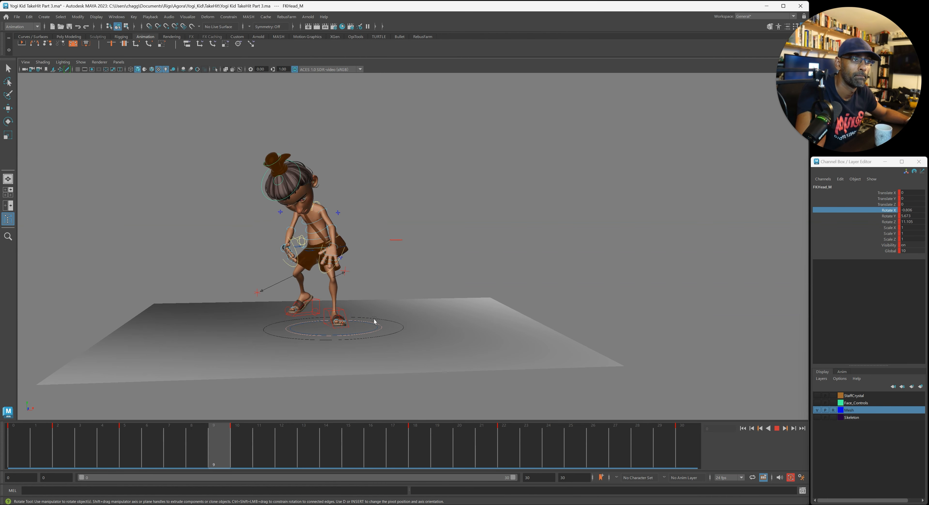
{"action": "key", "text": "Escape"}
{"action": "key", "text": "alt+v"}
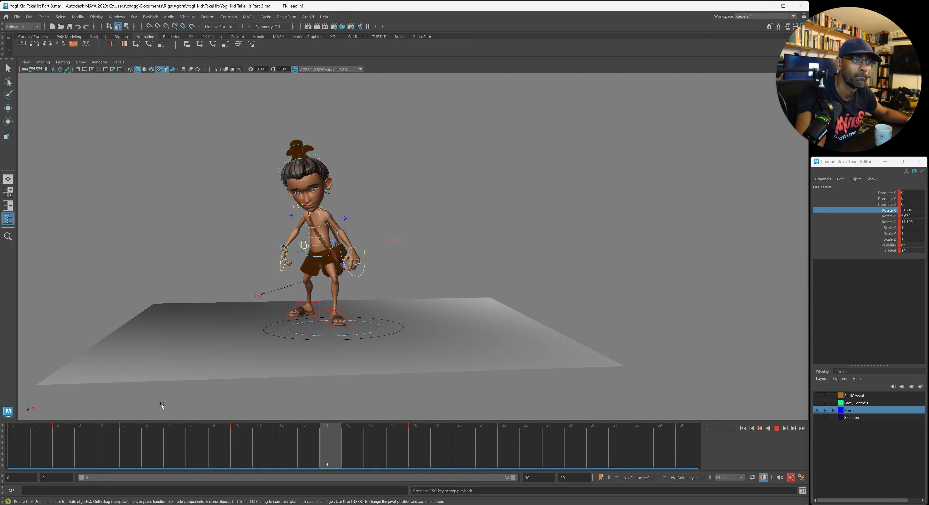
{"action": "left_click_drag", "start_coordinate": [258, 349], "coordinate": [288, 347], "text": "alt"}
{"action": "key", "text": "Escape"}
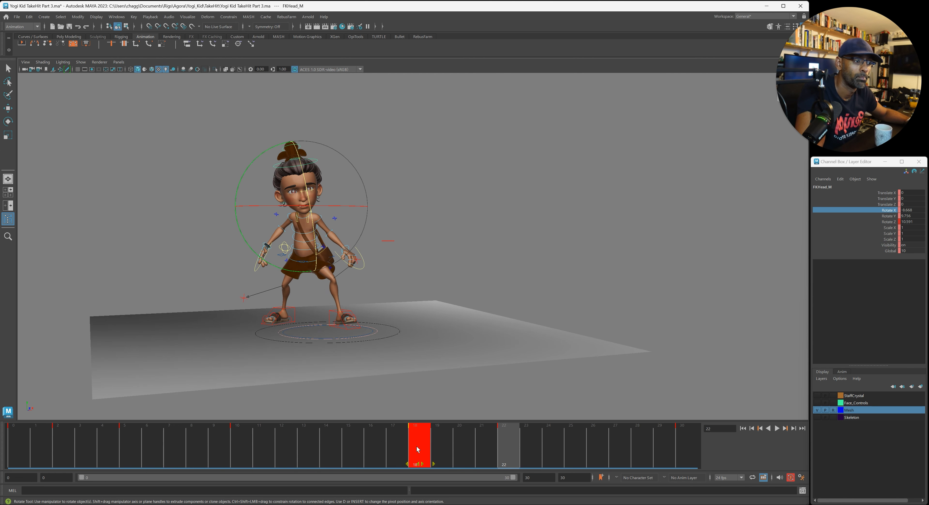
- Move the head control's key from frame 18 to frame 16 and play back the animation from the side
{"action": "left_click_drag", "start_coordinate": [414, 447], "coordinate": [370, 447]}
{"action": "key", "text": "alt+v"}
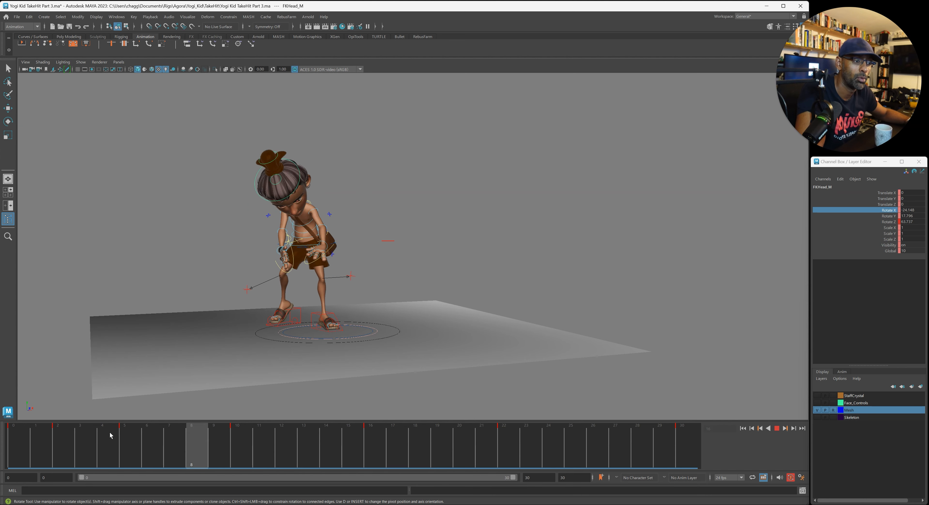
{"action": "left_click_drag", "start_coordinate": [394, 336], "coordinate": [386, 334], "text": "alt"}
{"action": "right_click_drag", "start_coordinate": [385, 333], "coordinate": [311, 333], "text": "alt"}
{"action": "left_click_drag", "start_coordinate": [311, 333], "coordinate": [399, 326], "text": "alt"}
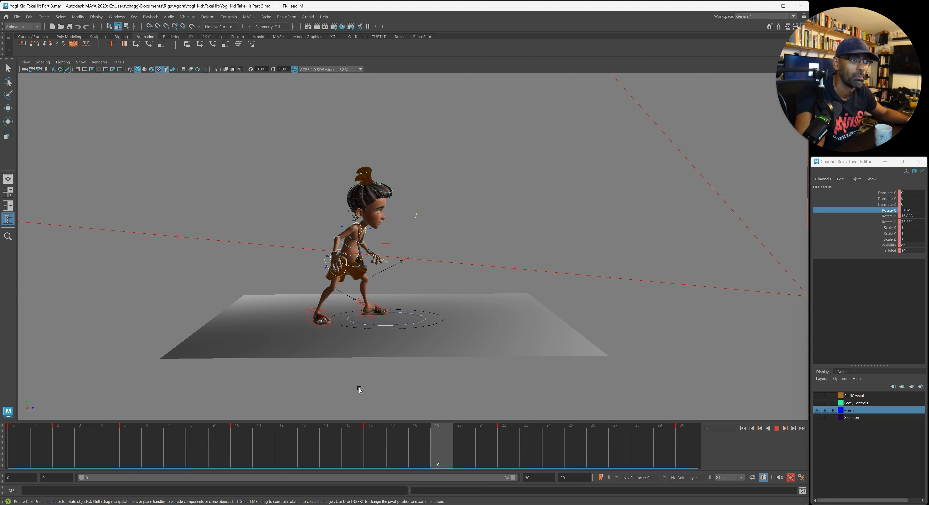
- Examine the neck and chest controls around frame 10 up close, and play back the animation in side view
{"action": "left_click_drag", "start_coordinate": [126, 447], "coordinate": [239, 450]}
{"action": "key", "text": "q"}
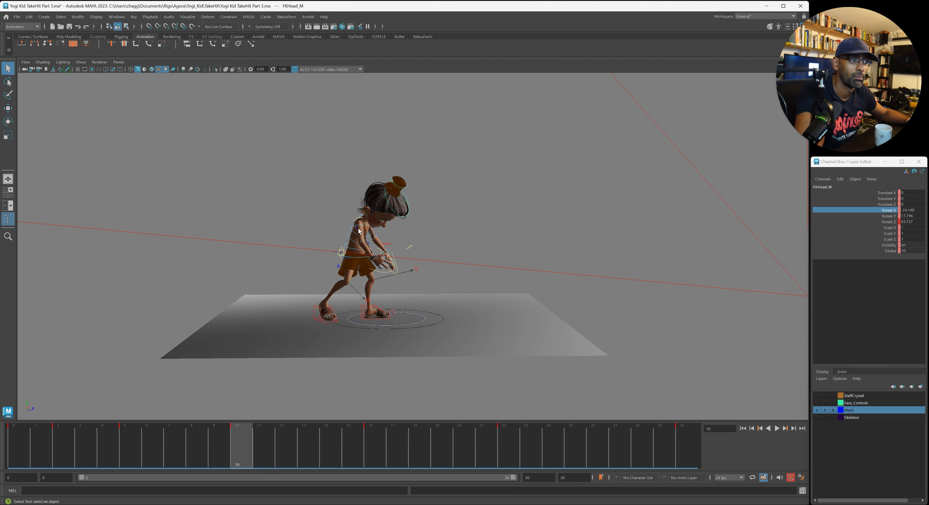
{"action": "right_click_drag", "start_coordinate": [336, 269], "coordinate": [650, 234], "text": "alt"}
{"action": "middle_click_drag", "start_coordinate": [398, 254], "coordinate": [392, 209], "text": "alt"}
{"action": "left_click_drag", "start_coordinate": [393, 211], "coordinate": [303, 176], "text": "alt"}
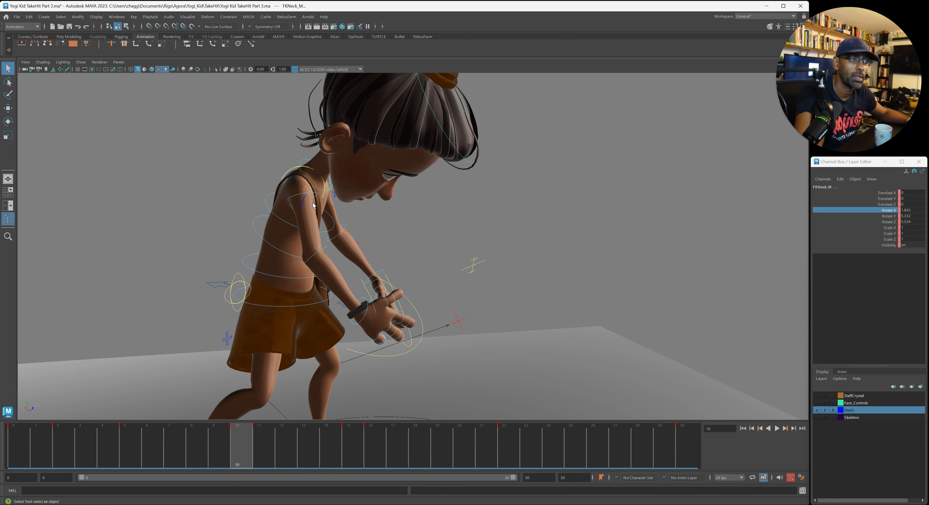
{"action": "right_click_drag", "start_coordinate": [429, 284], "coordinate": [251, 313], "text": "alt"}
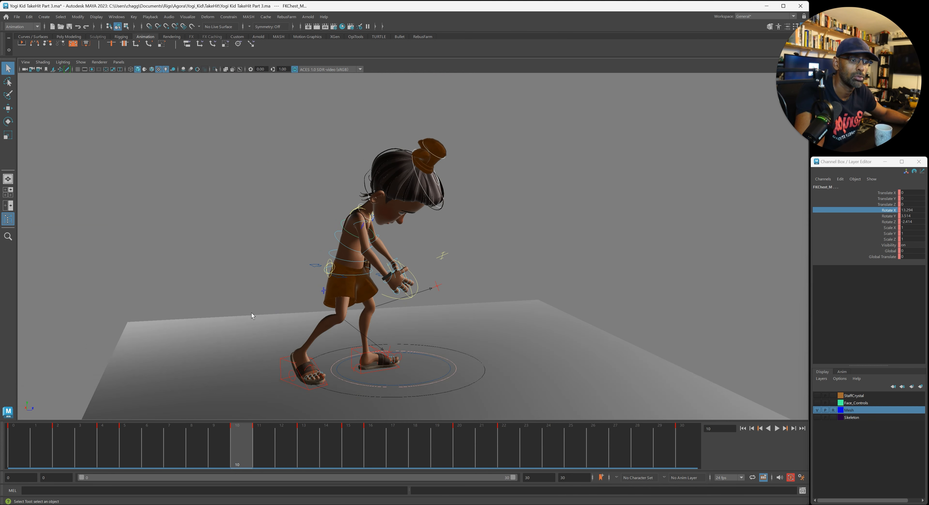
{"action": "left_click_drag", "start_coordinate": [251, 313], "coordinate": [220, 318], "text": "alt"}
{"action": "left_click_drag", "start_coordinate": [263, 437], "coordinate": [183, 430]}
{"action": "key", "text": "alt+v"}
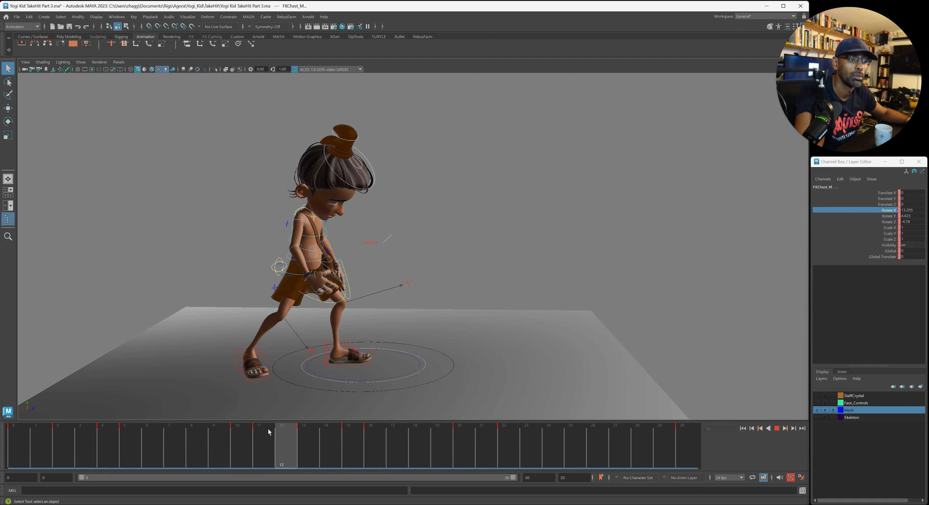
{"action": "right_click_drag", "start_coordinate": [251, 384], "coordinate": [302, 315], "text": "alt"}
{"action": "left_click_drag", "start_coordinate": [302, 315], "coordinate": [302, 313], "text": "alt"}
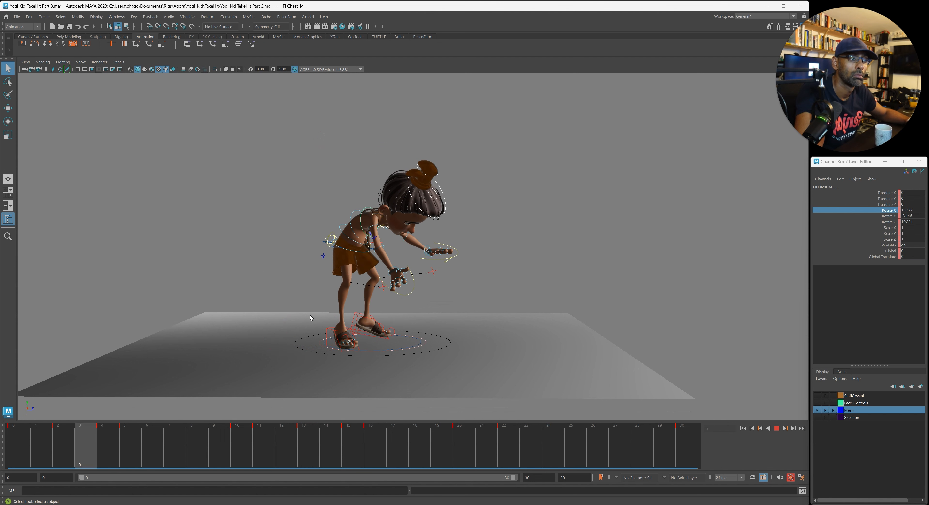
{"action": "key", "text": "Escape"}
- Rotate the head control at frame 16 to a Rotate Z of about 20.2 and play back the animation
{"action": "left_click", "coordinate": [400, 203]}
{"action": "left_click", "coordinate": [384, 185]}
{"action": "left_click_drag", "start_coordinate": [341, 439], "coordinate": [377, 440]}
{"action": "key", "text": "e"}
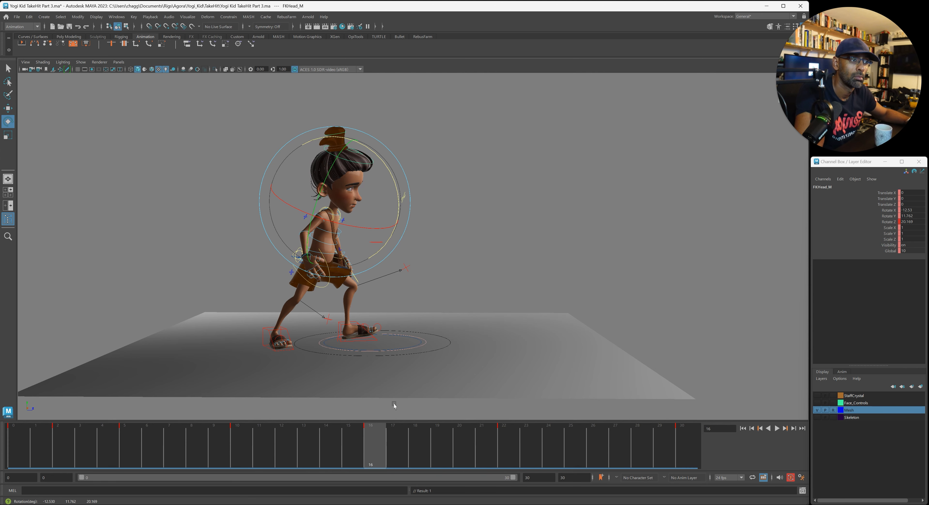
{"action": "key", "text": "alt+v"}
{"action": "scroll", "coordinate": [221, 357], "scroll_direction": "down", "scroll_amount": 3}
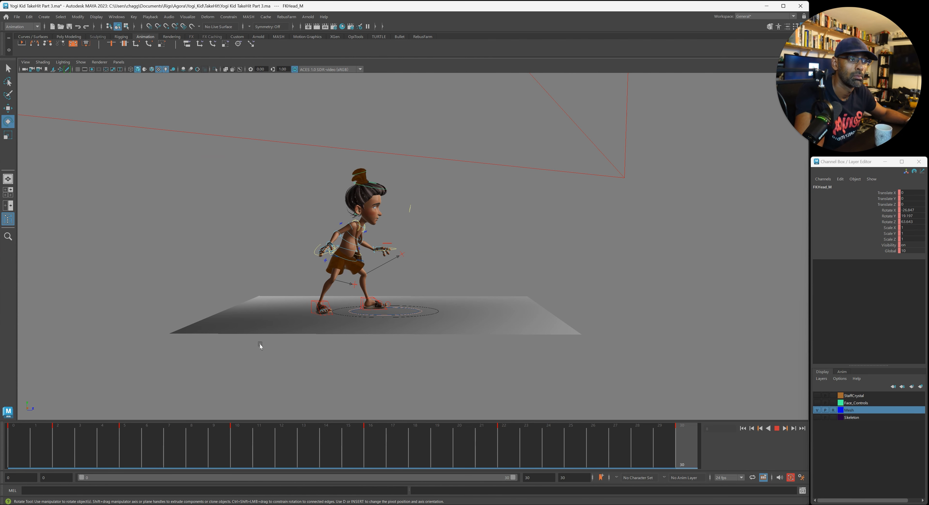
{"action": "scroll", "coordinate": [325, 343], "scroll_direction": "up", "scroll_amount": 2}
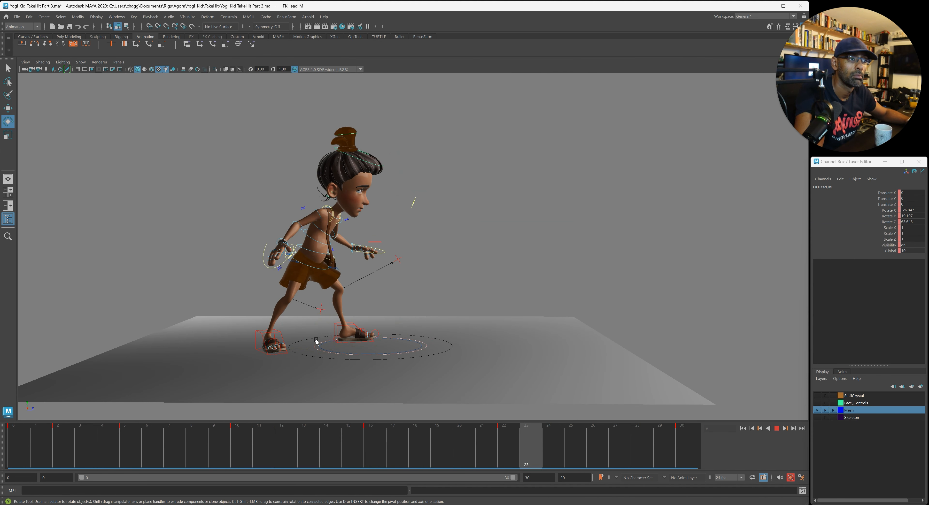
- Shift the head control's keys at frames 10, 16 and 22 two frames earlier, and play back the animation from several angles
{"action": "left_click_drag", "start_coordinate": [324, 435], "coordinate": [281, 429]}
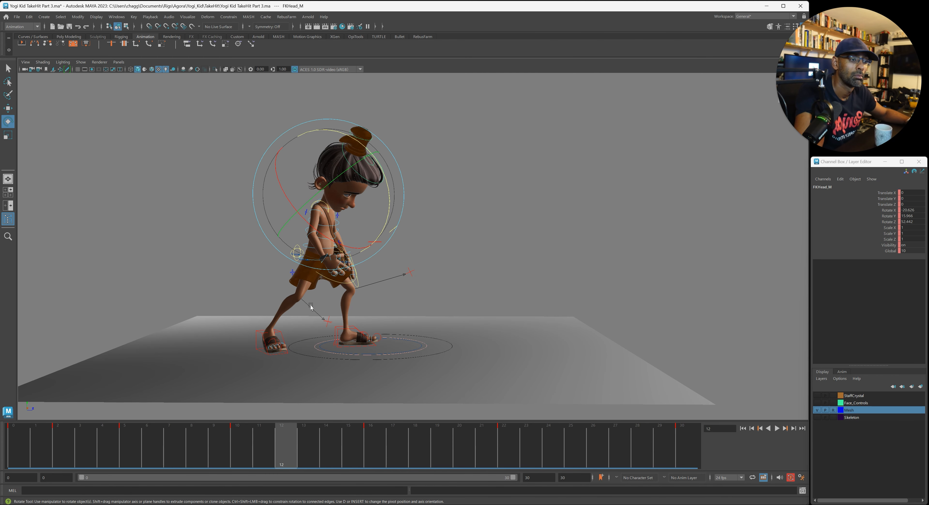
{"action": "left_click", "coordinate": [457, 197]}
{"action": "left_click", "coordinate": [381, 183]}
{"action": "left_click_drag", "start_coordinate": [216, 443], "coordinate": [515, 450], "text": "shift"}
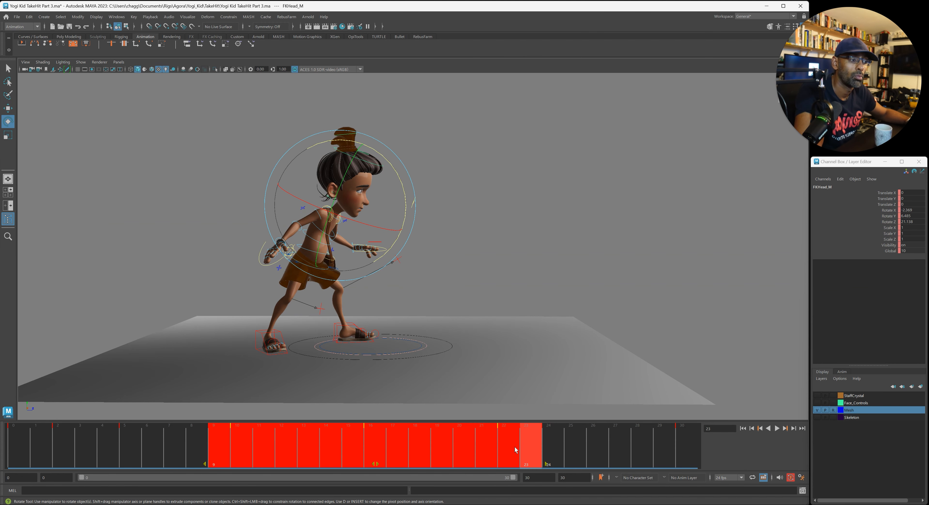
{"action": "left_click_drag", "start_coordinate": [371, 466], "coordinate": [327, 466]}
{"action": "key", "text": "alt+v"}
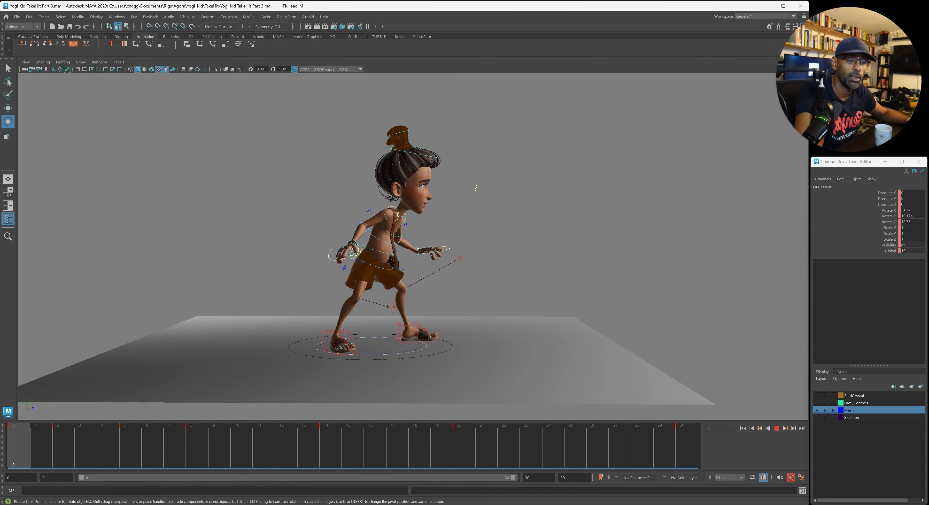
{"action": "right_click_drag", "start_coordinate": [303, 358], "coordinate": [275, 334], "text": "alt"}
{"action": "left_click_drag", "start_coordinate": [275, 334], "coordinate": [232, 334], "text": "alt"}
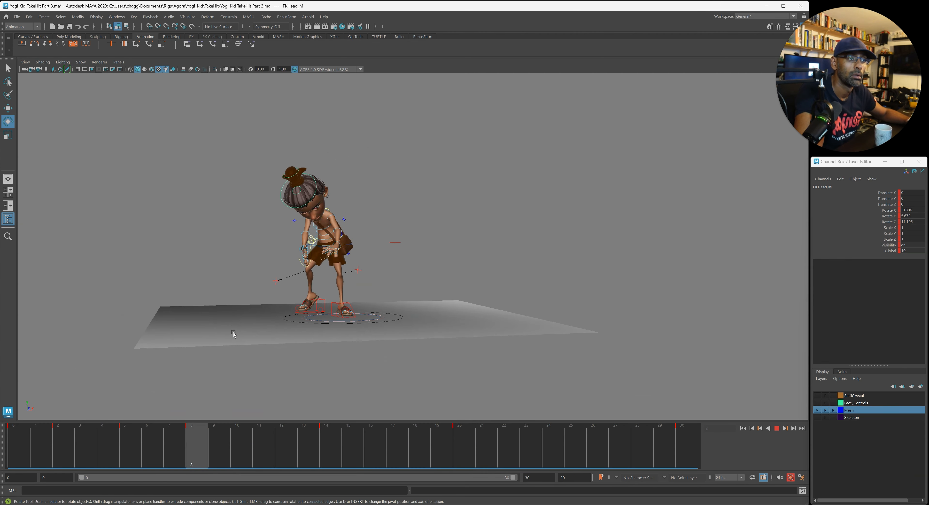
{"action": "left_click_drag", "start_coordinate": [342, 318], "coordinate": [458, 318], "text": "alt"}
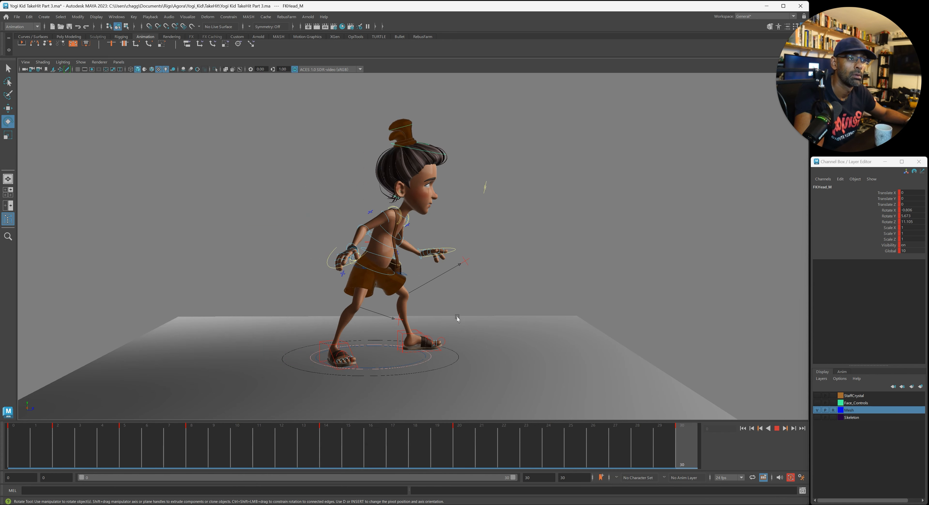
{"action": "key", "text": "Escape"}
- Rotate the head control at frame 17 to a Rotate Z of about 9.8 and play back the animation
{"action": "left_click_drag", "start_coordinate": [220, 437], "coordinate": [301, 443]}
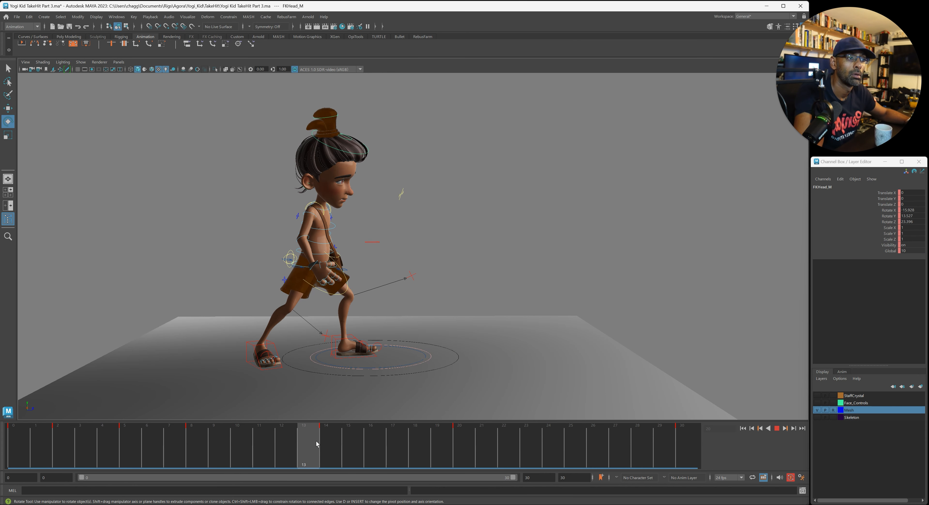
{"action": "left_click_drag", "start_coordinate": [398, 440], "coordinate": [408, 437]}
{"action": "left_click", "coordinate": [817, 204]}
{"action": "key", "text": "w"}
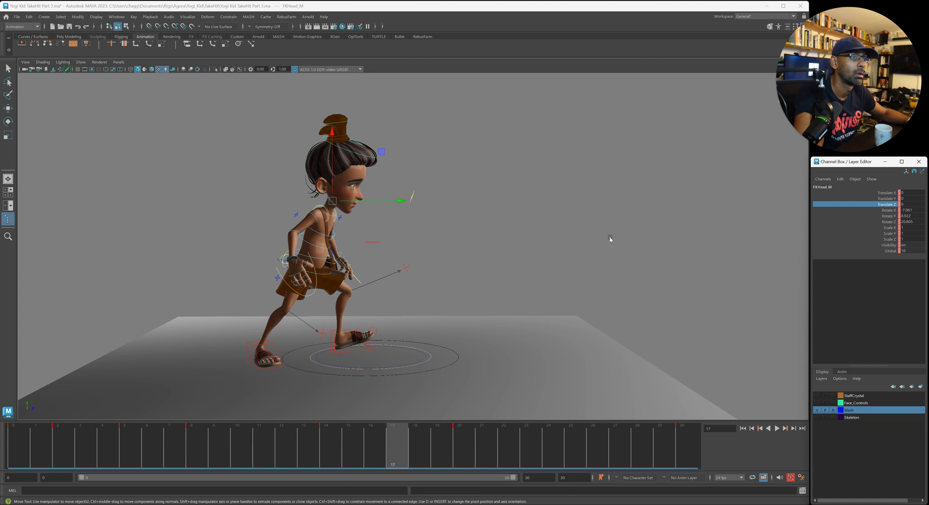
{"action": "left_click", "coordinate": [852, 221]}
{"action": "key", "text": "e"}
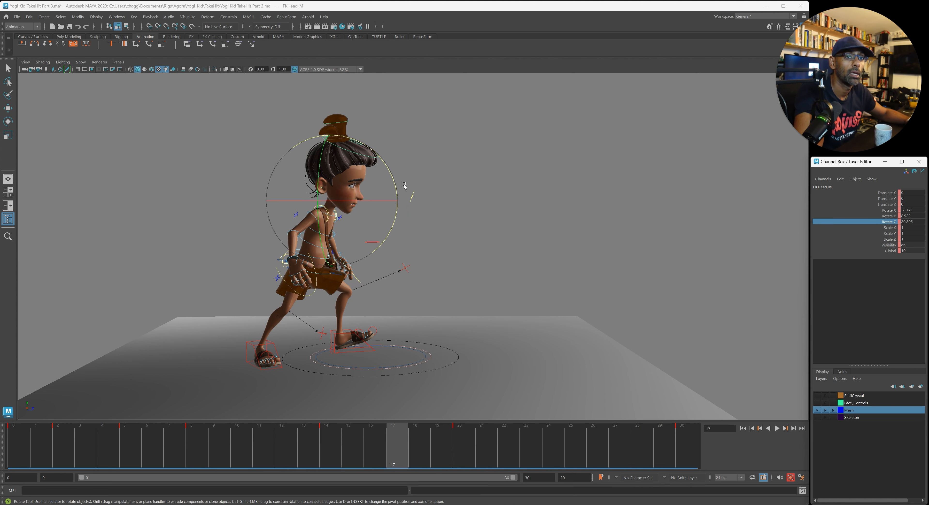
{"action": "left_click_drag", "start_coordinate": [392, 185], "coordinate": [385, 175]}
{"action": "left_click", "coordinate": [240, 443]}
{"action": "key", "text": "alt+v"}
{"action": "key", "text": "alt+v"}
- Move the head control's key from frame 20 to frame 24 and play back the animation
{"action": "left_click", "coordinate": [463, 449], "text": "shift"}
{"action": "left_click_drag", "start_coordinate": [463, 448], "coordinate": [553, 448]}
{"action": "key", "text": "alt+v"}
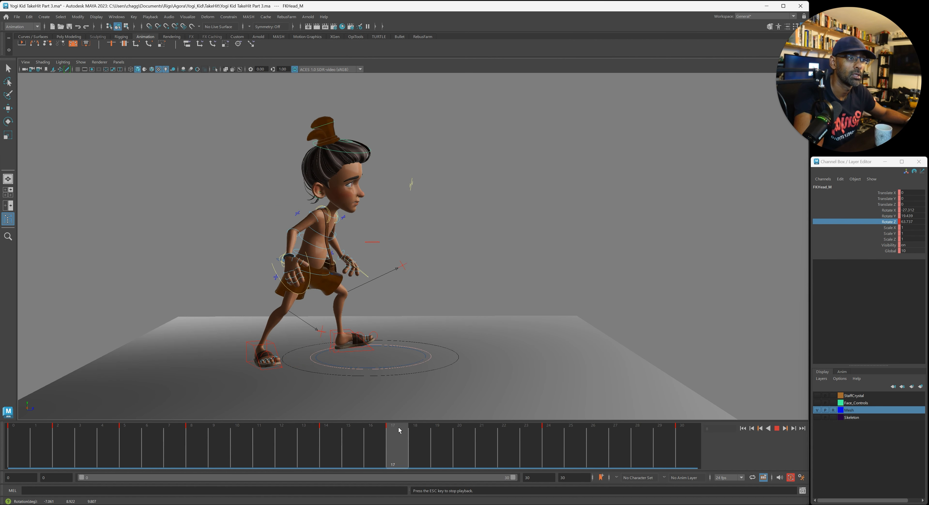
{"action": "right_click_drag", "start_coordinate": [512, 327], "coordinate": [262, 331], "text": "alt"}
{"action": "mouse_move", "coordinate": [404, 325]}
{"action": "left_mouse_down", "text": "alt"}
{"action": "mouse_move", "coordinate": [330, 327]}
{"action": "mouse_move", "coordinate": [467, 324]}
{"action": "mouse_move", "coordinate": [388, 321]}
{"action": "left_mouse_up", "text": "alt"}
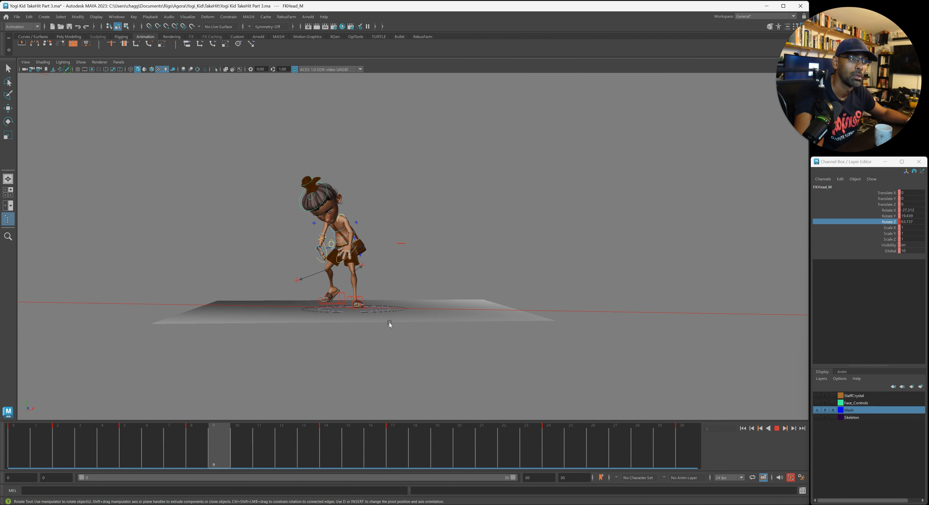
{"action": "key", "text": "Escape"}
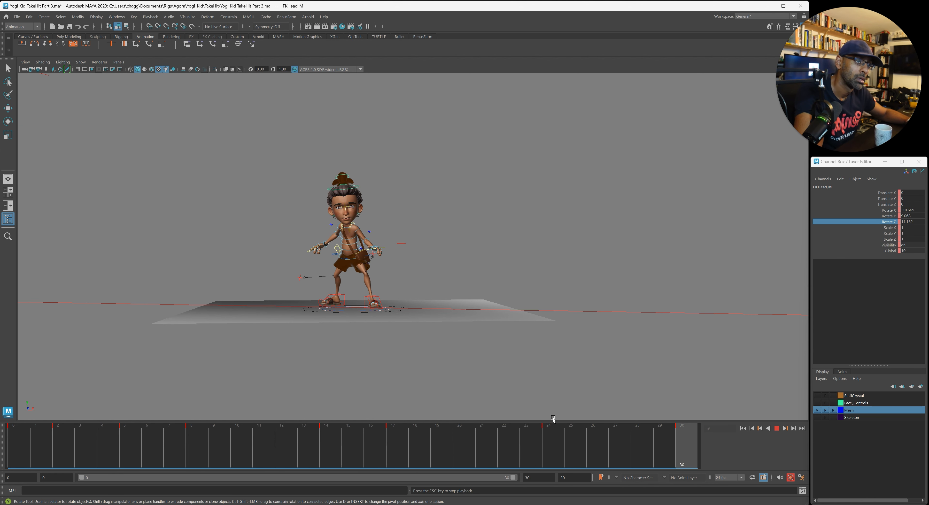
- Scrub and play back the whole animation from several angles and distances to review the retimed head motion
{"action": "left_click_drag", "start_coordinate": [340, 350], "coordinate": [500, 360], "text": "alt"}
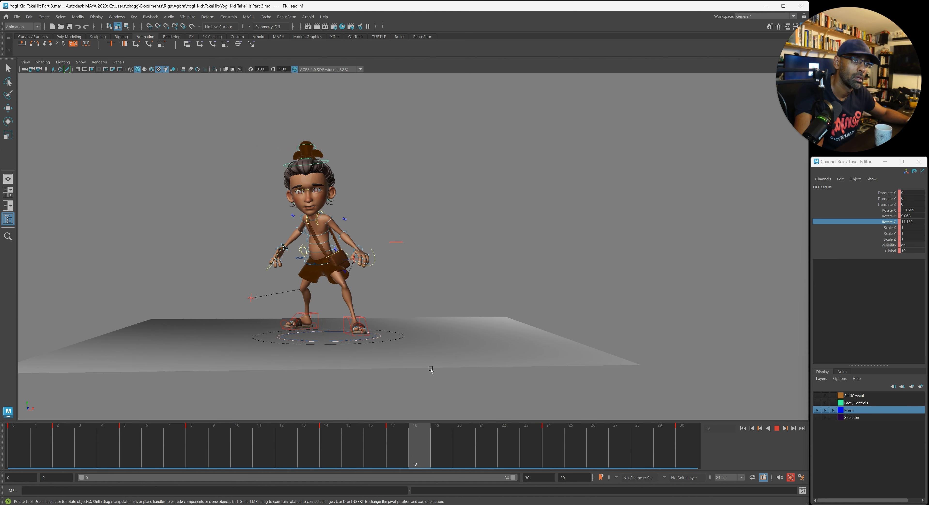
{"action": "left_click_drag", "start_coordinate": [424, 370], "coordinate": [473, 395], "text": "alt"}
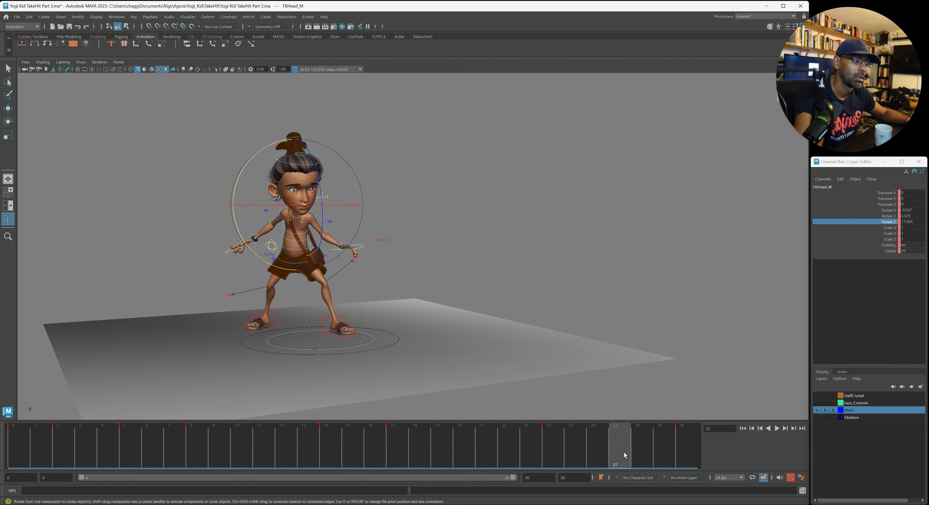
{"action": "left_click", "coordinate": [559, 454]}
{"action": "left_click_drag", "start_coordinate": [560, 455], "coordinate": [338, 432]}
{"action": "key", "text": "alt+v"}
{"action": "left_click_drag", "start_coordinate": [394, 380], "coordinate": [464, 332], "text": "alt"}
{"action": "scroll", "coordinate": [465, 333], "scroll_direction": "up", "scroll_amount": 5}
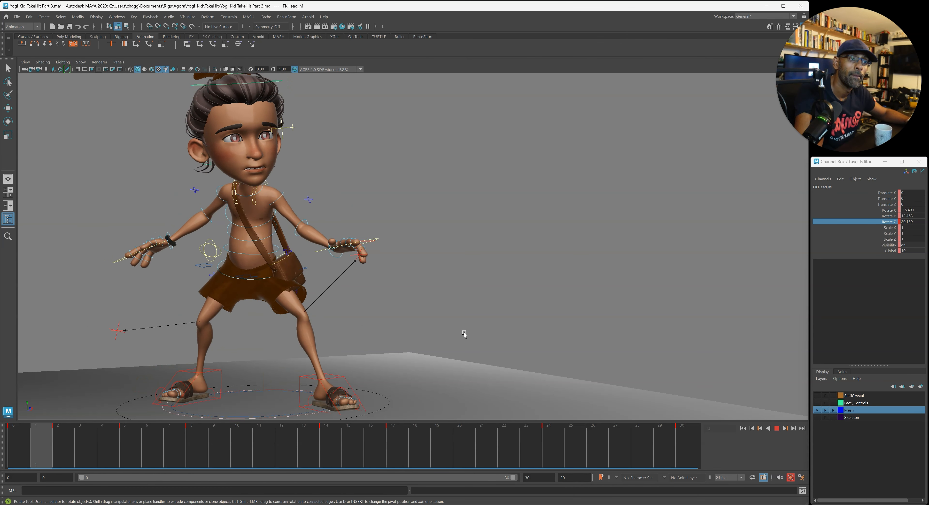
{"action": "right_click_drag", "start_coordinate": [449, 333], "coordinate": [332, 336], "text": "alt"}
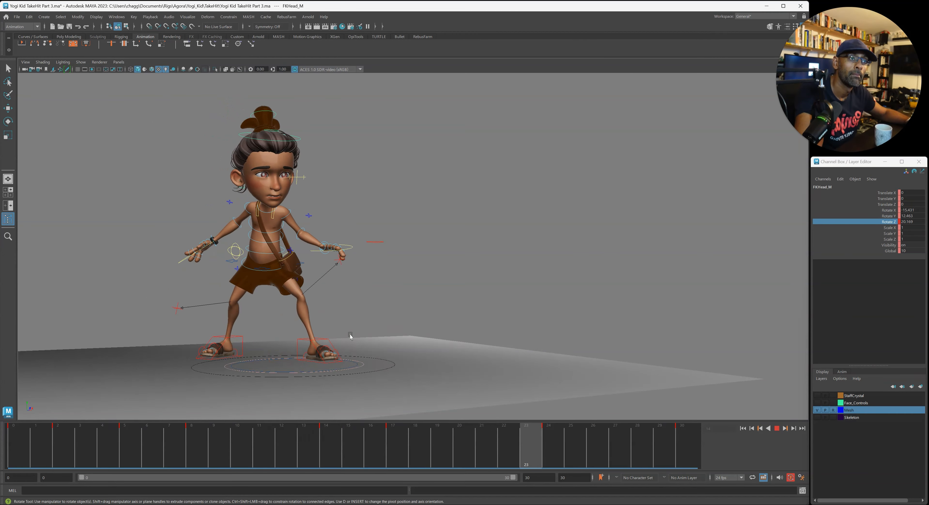
{"action": "left_click_drag", "start_coordinate": [351, 335], "coordinate": [342, 336], "text": "alt"}
{"action": "key", "text": "Escape"}
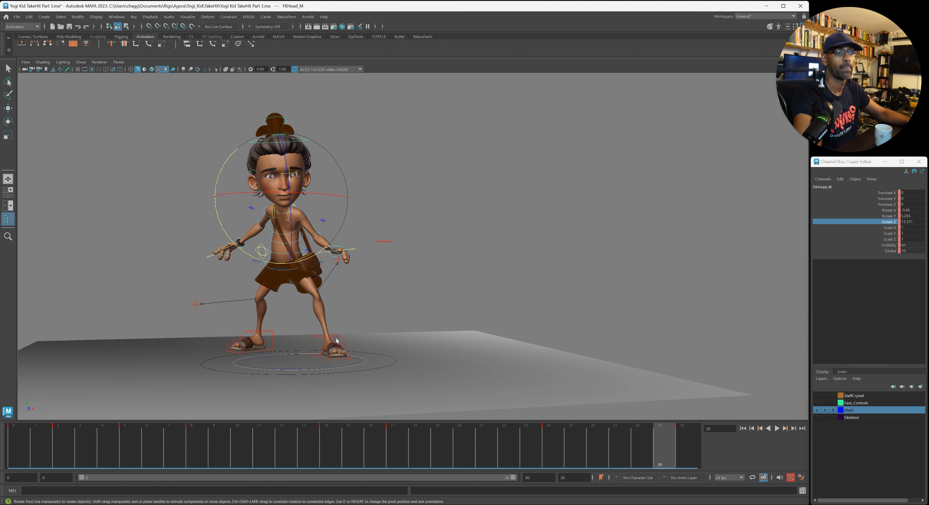
- Shift all keys of the right arm controls one frame later and play back the animation from several angles
{"action": "key", "text": "q"}
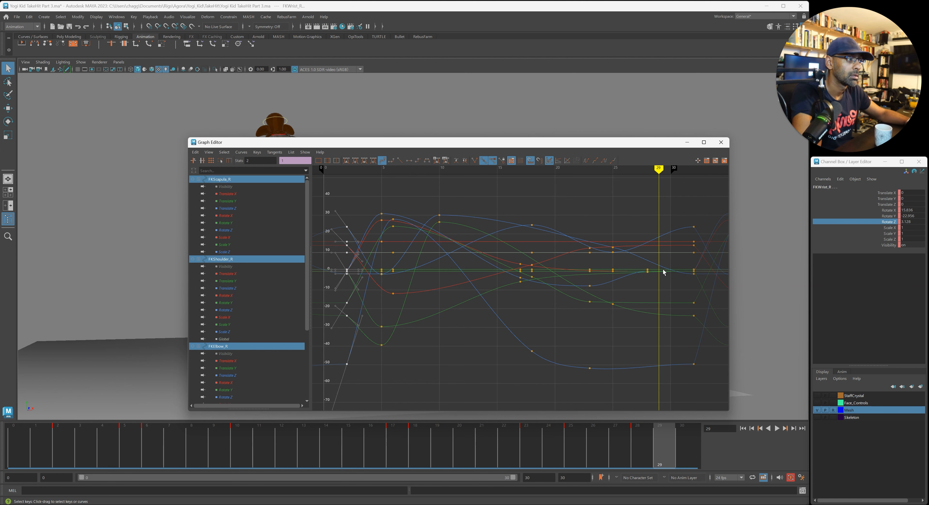
{"action": "key", "text": "f"}
{"action": "left_click_drag", "start_coordinate": [712, 386], "coordinate": [712, 385]}
{"action": "key", "text": "w"}
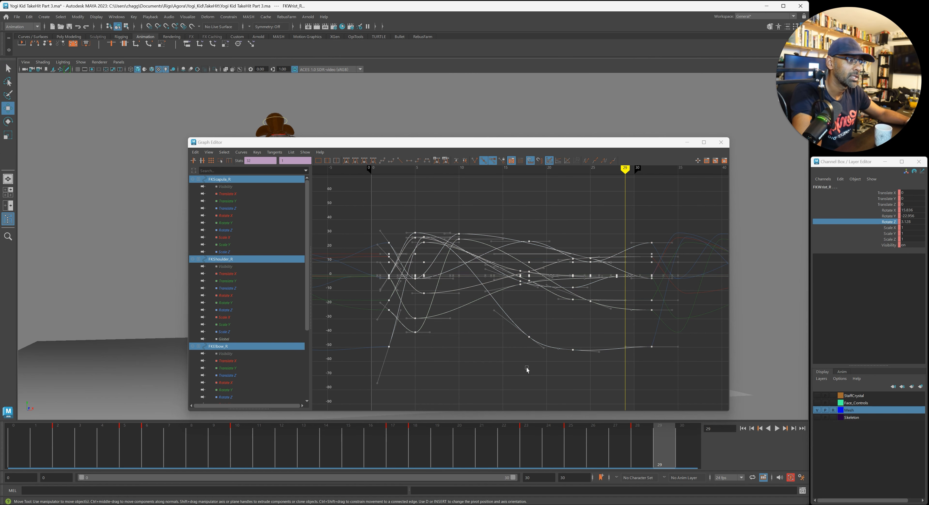
{"action": "mouse_move", "coordinate": [95, 270]}
{"action": "middle_mouse_down", "text": "alt"}
{"action": "mouse_move", "coordinate": [53, 275]}
{"action": "mouse_move", "coordinate": [77, 278]}
{"action": "middle_mouse_up", "text": "alt"}
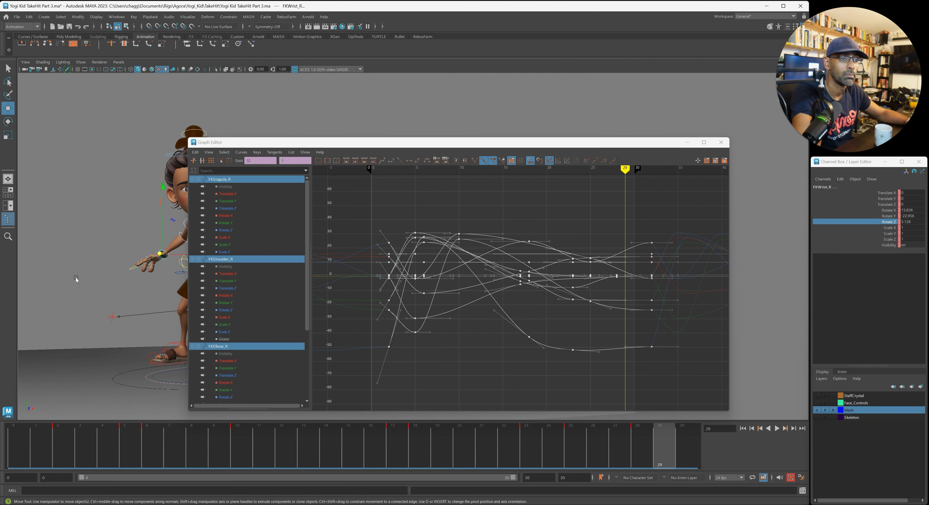
{"action": "right_click_drag", "start_coordinate": [76, 278], "coordinate": [79, 297], "text": "alt"}
{"action": "left_click_drag", "start_coordinate": [296, 142], "coordinate": [509, 124]}
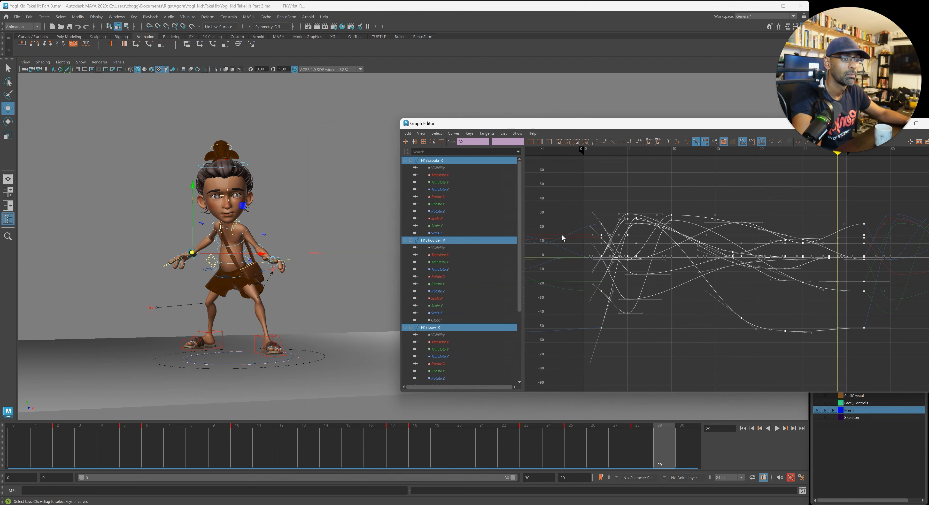
{"action": "middle_click_drag", "start_coordinate": [666, 306], "coordinate": [673, 306], "text": "shift"}
{"action": "scroll", "coordinate": [673, 306], "scroll_direction": "up", "scroll_amount": 2}
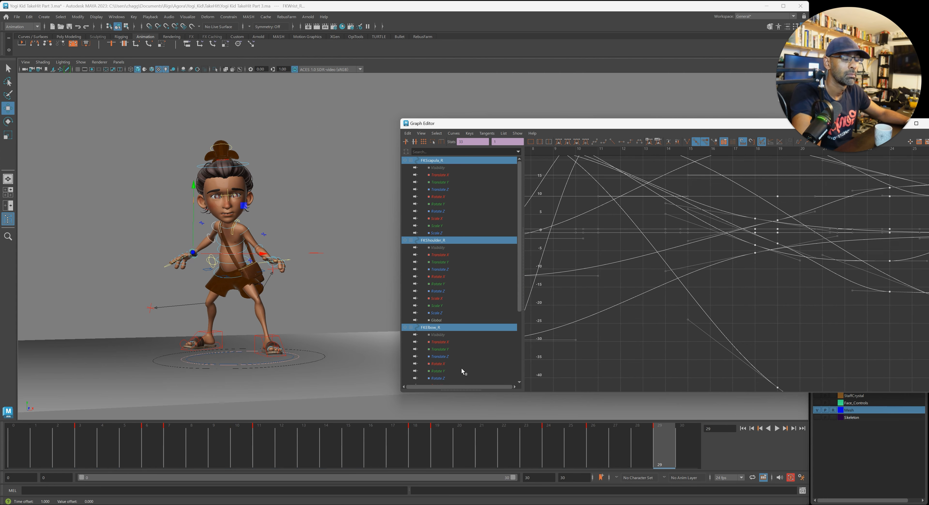
{"action": "key", "text": "alt+v"}
{"action": "right_click_drag", "start_coordinate": [184, 374], "coordinate": [145, 361], "text": "alt"}
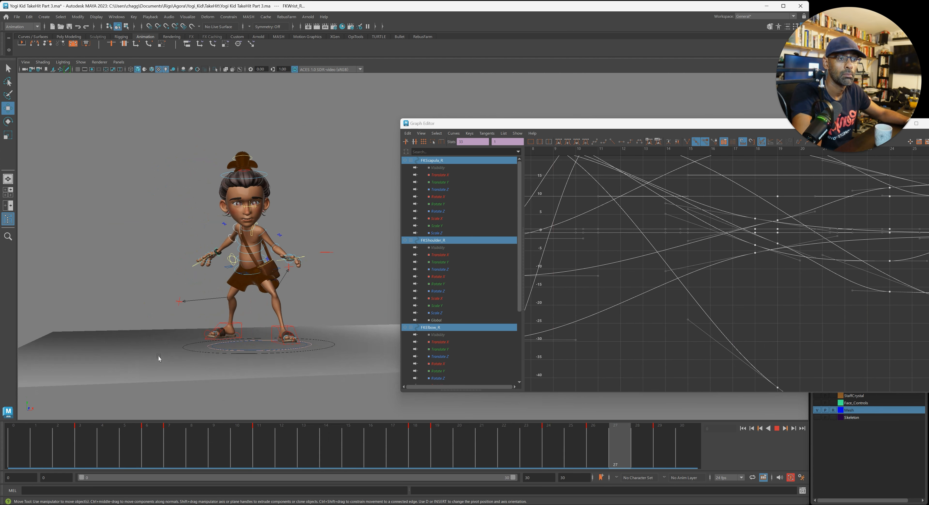
{"action": "mouse_move", "coordinate": [161, 355]}
{"action": "left_mouse_down", "text": "alt"}
{"action": "mouse_move", "coordinate": [172, 350]}
{"action": "mouse_move", "coordinate": [160, 340]}
{"action": "left_mouse_up", "text": "alt"}
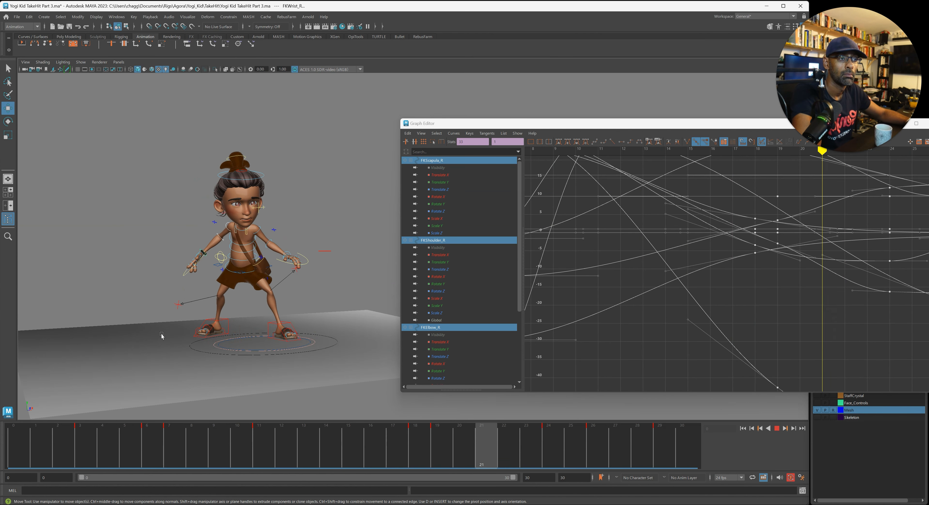
{"action": "right_click_drag", "start_coordinate": [162, 335], "coordinate": [216, 289], "text": "alt"}
{"action": "key", "text": "alt+v"}
- Shift all keys of the left arm and left finger controls about one frame later
{"action": "left_click", "coordinate": [235, 232]}
{"action": "left_click", "coordinate": [247, 235], "text": "shift"}
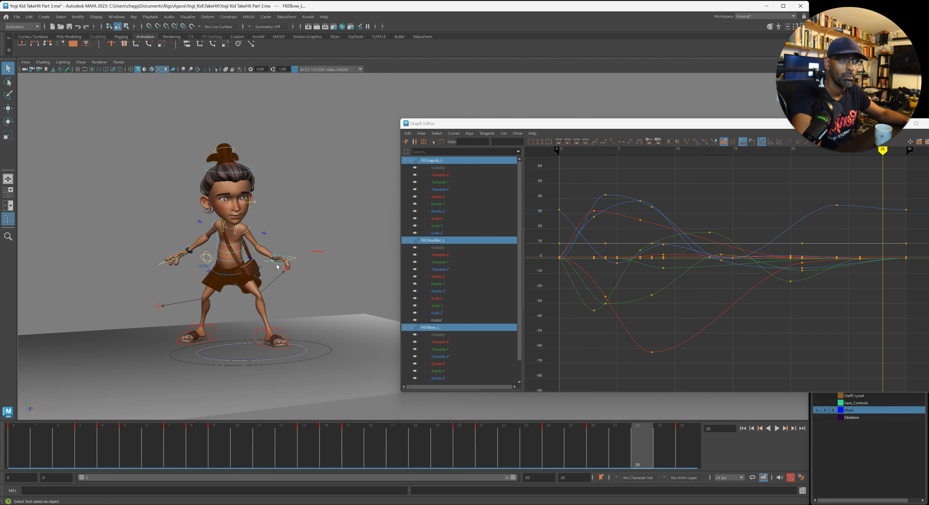
{"action": "left_click", "coordinate": [294, 258], "text": "shift"}
{"action": "right_click_drag", "start_coordinate": [787, 271], "coordinate": [711, 246], "text": "alt"}
{"action": "left_click_drag", "start_coordinate": [649, 210], "coordinate": [838, 345]}
{"action": "middle_click_drag", "start_coordinate": [832, 346], "coordinate": [836, 346], "text": "shift"}
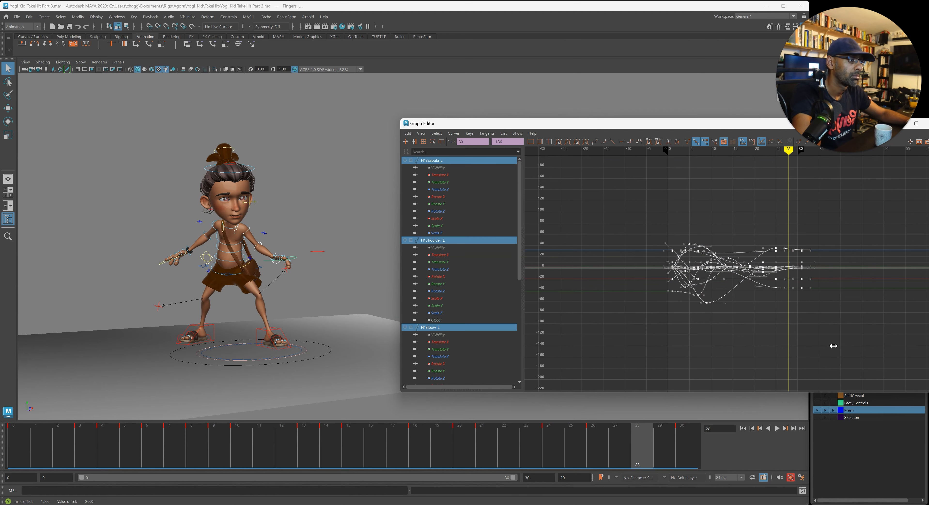
- Adjust the time offset of the left arm and finger keys again and play back the animation
{"action": "key", "text": "f"}
{"action": "left_click_drag", "start_coordinate": [767, 128], "coordinate": [589, 172]}
{"action": "left_click", "coordinate": [620, 185]}
{"action": "middle_click_drag", "start_coordinate": [572, 254], "coordinate": [554, 254], "text": "shift"}
{"action": "left_click_drag", "start_coordinate": [449, 173], "coordinate": [927, 174]}
{"action": "key", "text": "alt+v"}
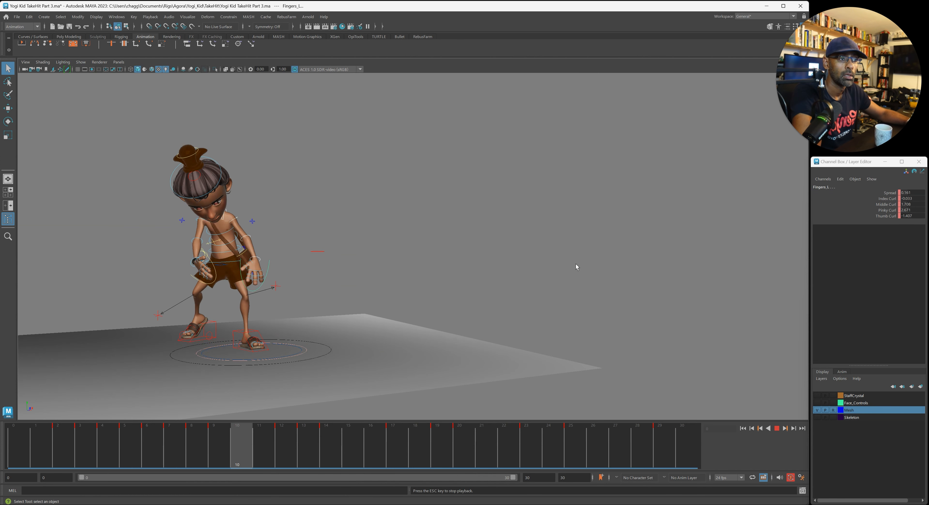
{"action": "right_click_drag", "start_coordinate": [576, 265], "coordinate": [519, 267], "text": "alt"}
{"action": "right_click_drag", "start_coordinate": [324, 301], "coordinate": [309, 333], "text": "alt"}
{"action": "key", "text": "alt+v"}
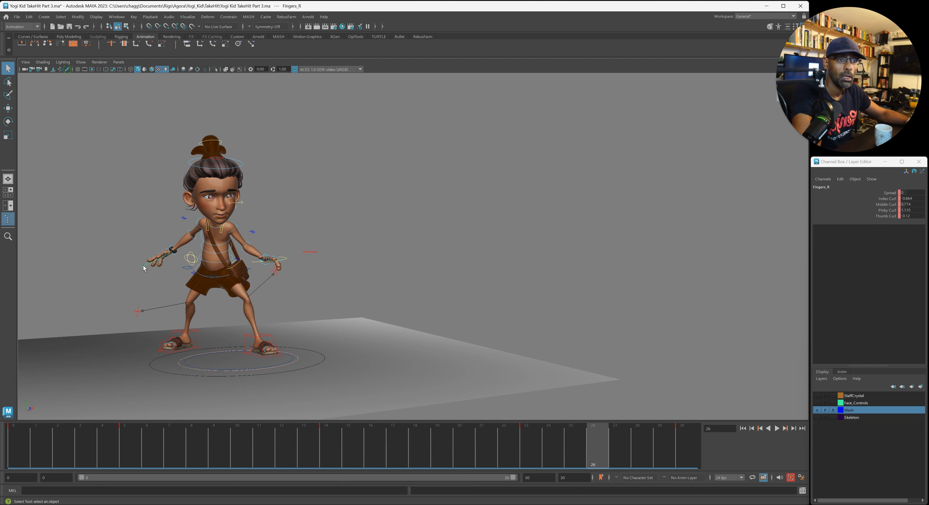
- Shift the right finger control's keys three frames later and play back the animation
{"action": "key", "text": "w"}
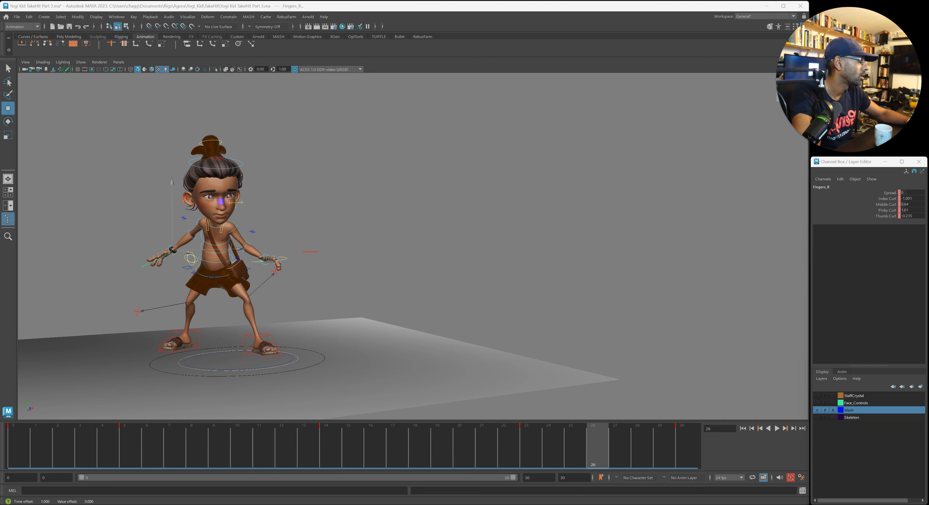
{"action": "key", "text": "alt+v"}
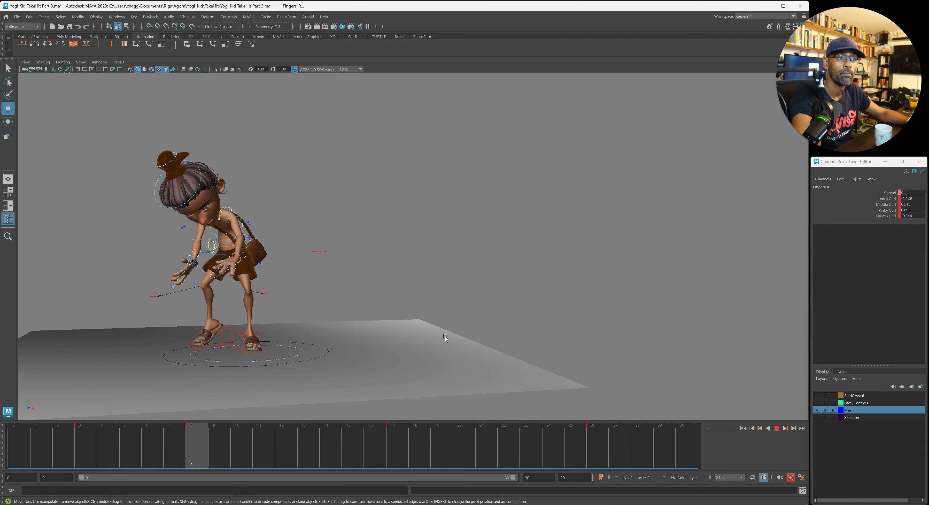
{"action": "key", "text": "Escape"}
- Play back the animation repeatedly from frame 0 to examine the offset arm and finger timing
{"action": "left_click", "coordinate": [23, 464]}
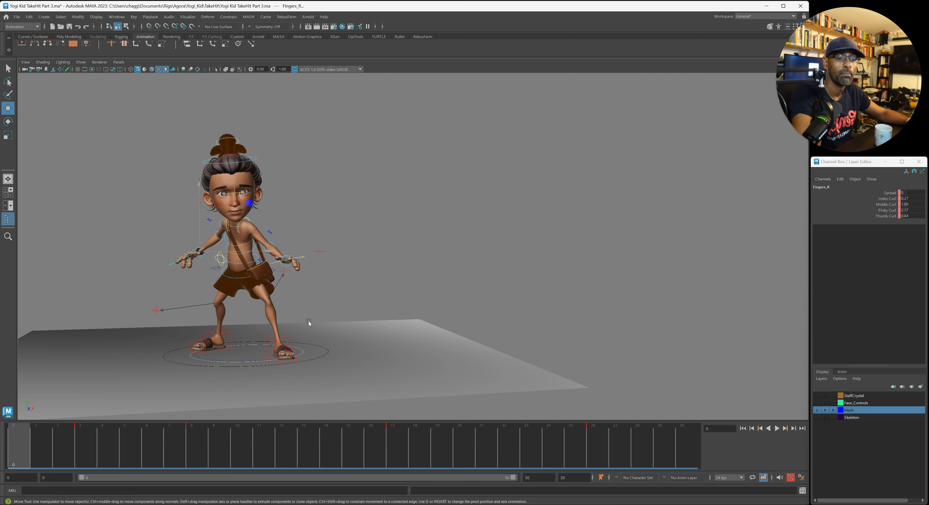
{"action": "middle_click_drag", "start_coordinate": [311, 321], "coordinate": [456, 302], "text": "alt"}
{"action": "key", "text": "alt+v"}
{"action": "scroll", "coordinate": [469, 297], "scroll_direction": "down", "scroll_amount": 2}
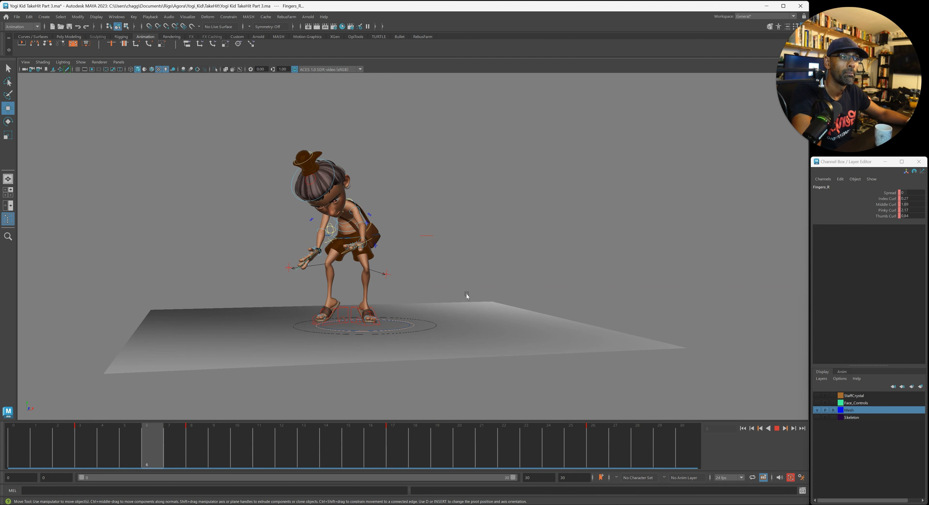
{"action": "scroll", "coordinate": [467, 296], "scroll_direction": "up", "scroll_amount": 1}
{"action": "key", "text": "alt+v"}
{"action": "left_click_drag", "start_coordinate": [685, 442], "coordinate": [628, 446]}
{"action": "left_click", "coordinate": [14, 449]}
{"action": "key", "text": "alt+v"}
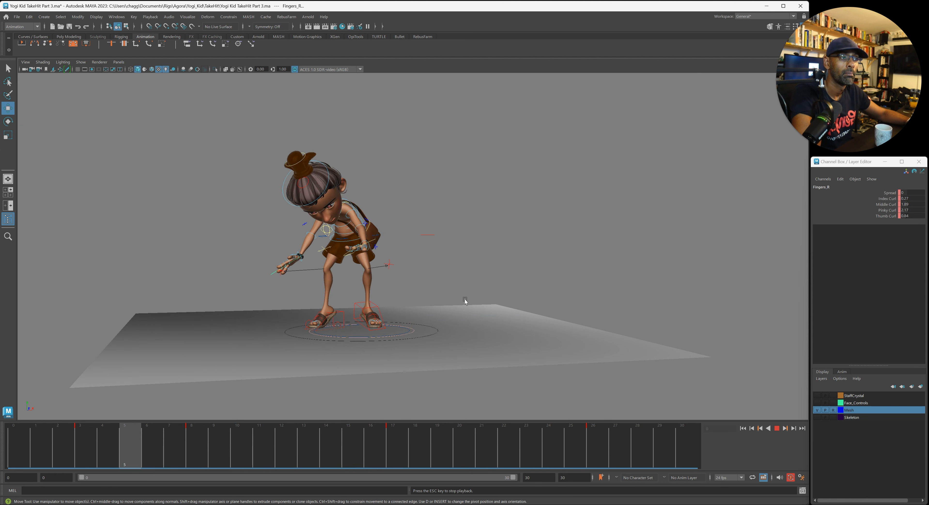
- Hide the rig controls and review the playback from several distances and angles
{"action": "key", "text": "alt+F1"}
{"action": "scroll", "coordinate": [491, 276], "scroll_direction": "down", "scroll_amount": 2}
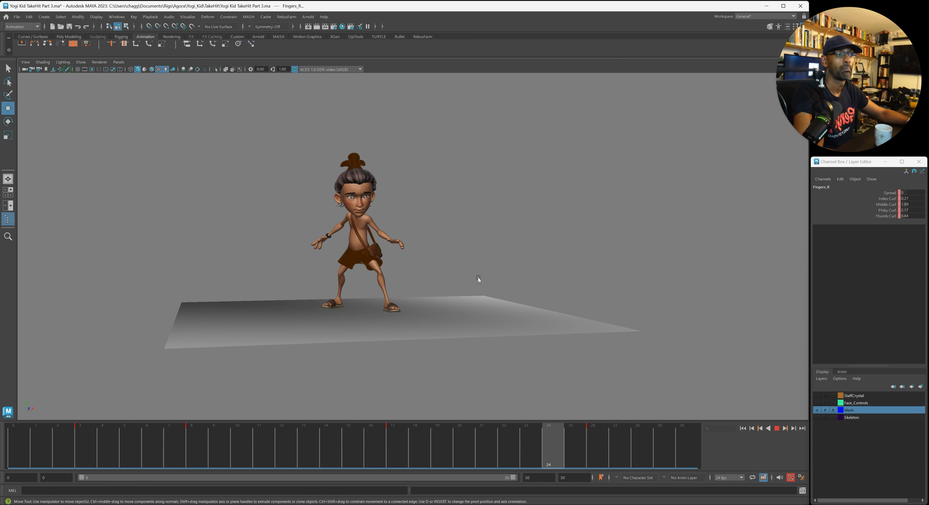
{"action": "scroll", "coordinate": [515, 297], "scroll_direction": "up", "scroll_amount": 2}
{"action": "scroll", "coordinate": [444, 316], "scroll_direction": "up", "scroll_amount": 2}
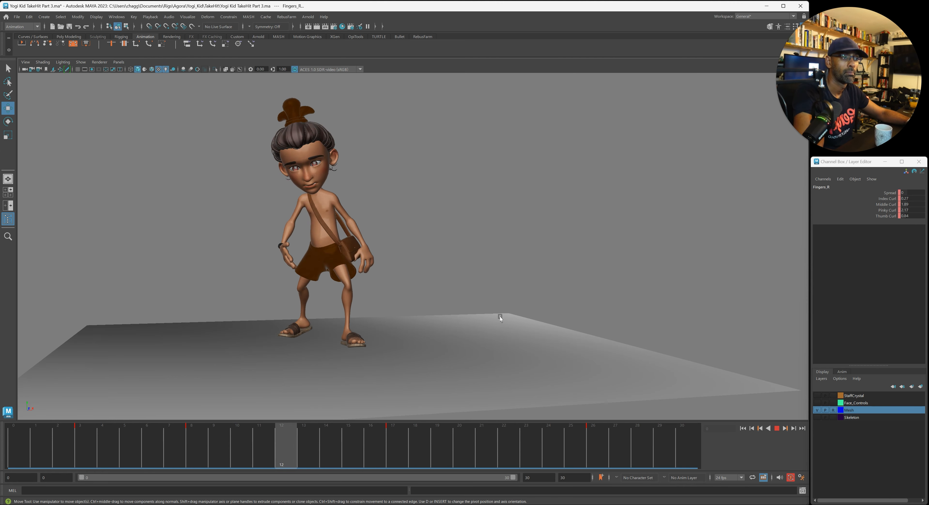
{"action": "scroll", "coordinate": [461, 316], "scroll_direction": "up", "scroll_amount": 1}
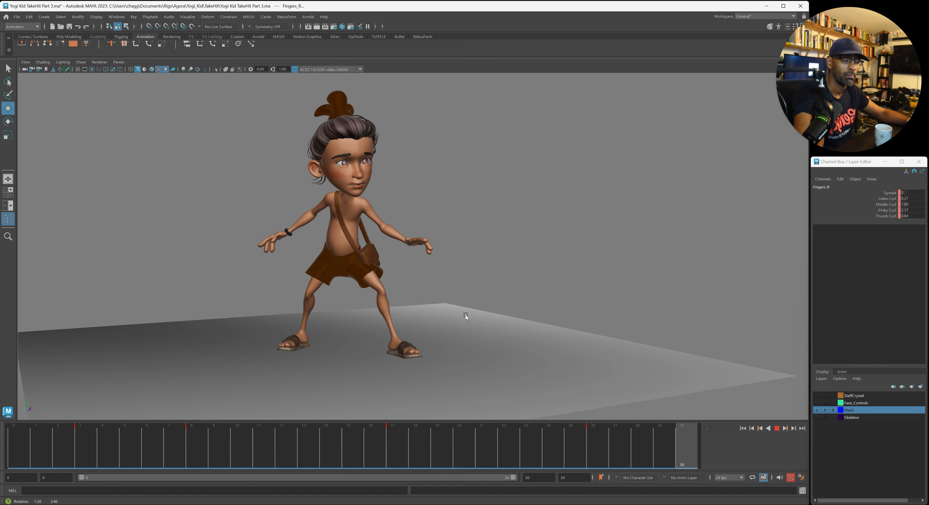
{"action": "key", "text": "Escape"}
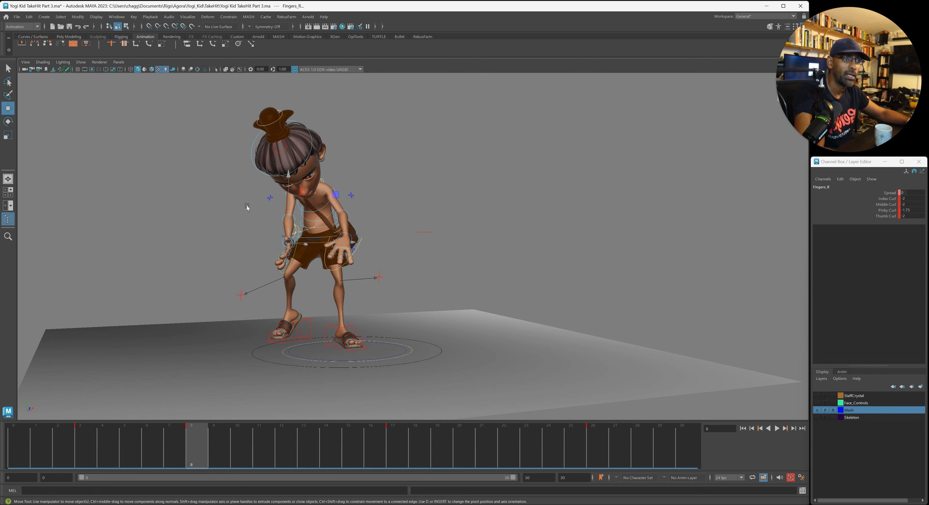
- Rotate the right elbow control at frame 8 to a Rotate Z of 26.605, and play and scrub the motion
{"action": "left_click", "coordinate": [282, 218]}
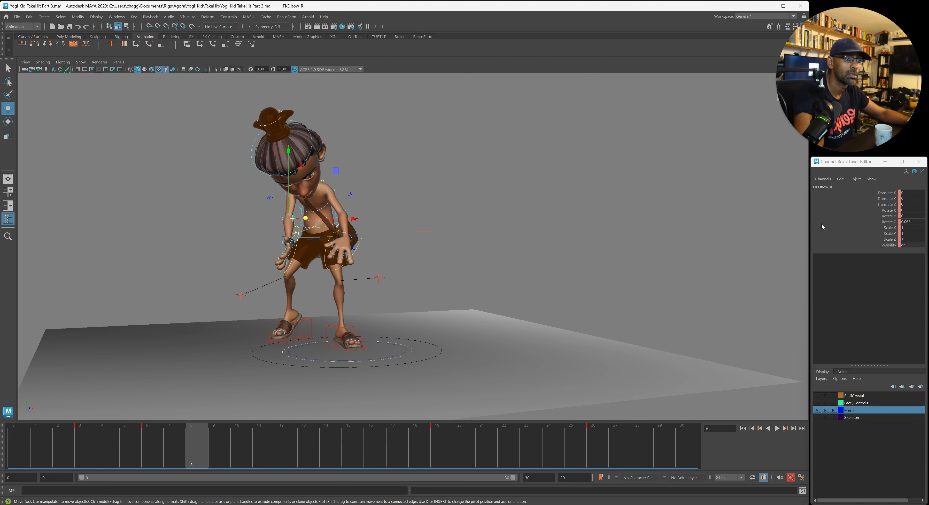
{"action": "left_click", "coordinate": [827, 216]}
{"action": "left_click_drag", "start_coordinate": [292, 259], "coordinate": [294, 256]}
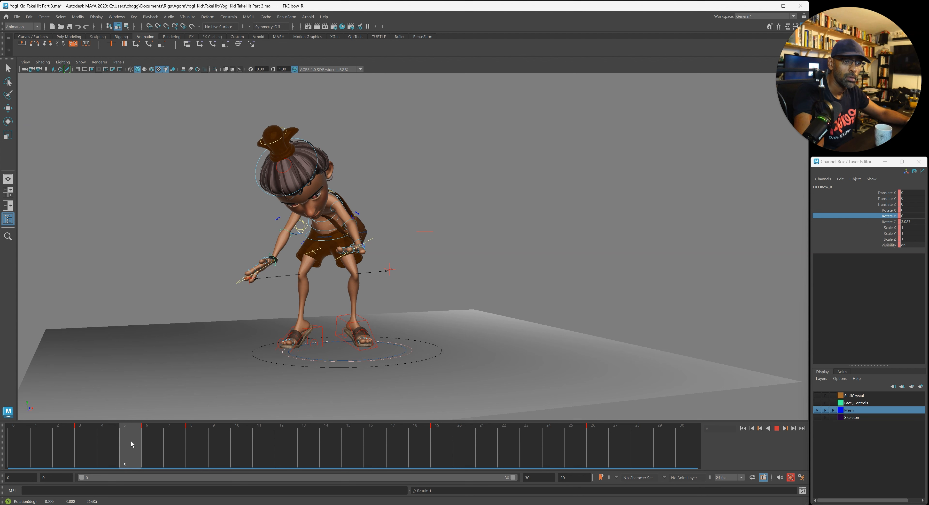
{"action": "left_click", "coordinate": [131, 442]}
{"action": "key", "text": "alt+v"}
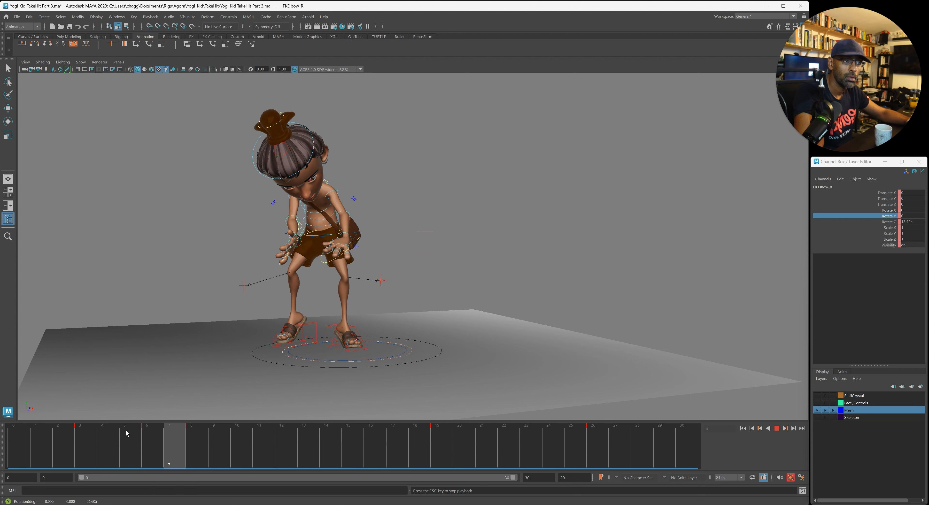
{"action": "left_click", "coordinate": [209, 446]}
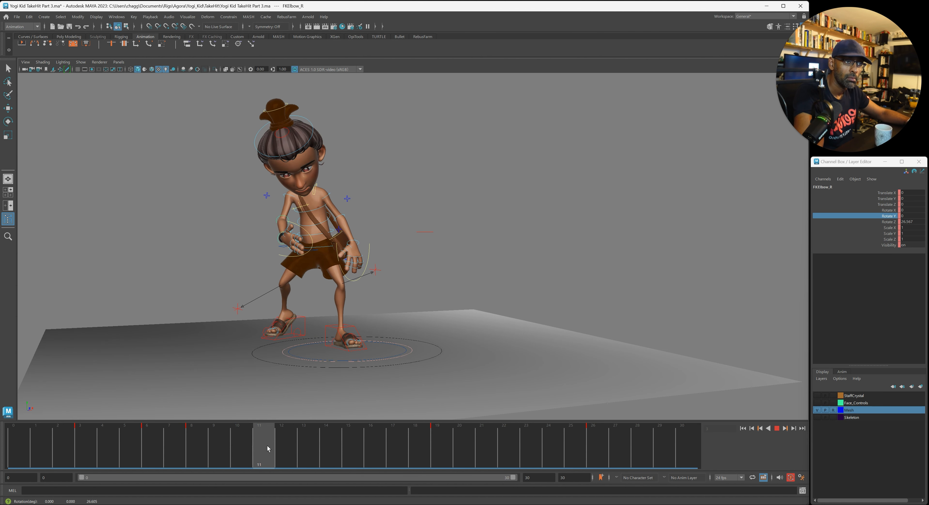
{"action": "left_click_drag", "start_coordinate": [352, 450], "coordinate": [335, 457]}
- Bend the right elbow control at frame 19 to a Rotate Z of about 39 and play back from several angles
{"action": "left_click_drag", "start_coordinate": [308, 409], "coordinate": [343, 408], "text": "alt"}
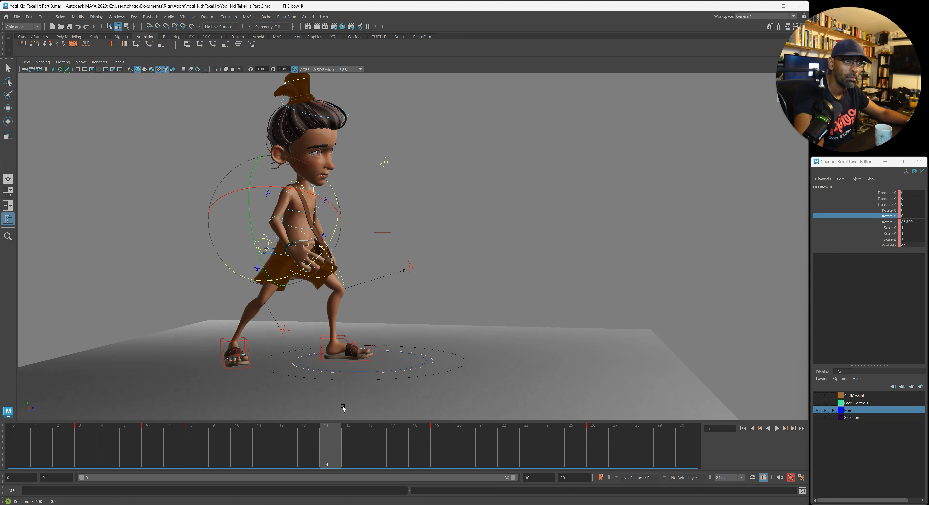
{"action": "key", "text": "alt+v"}
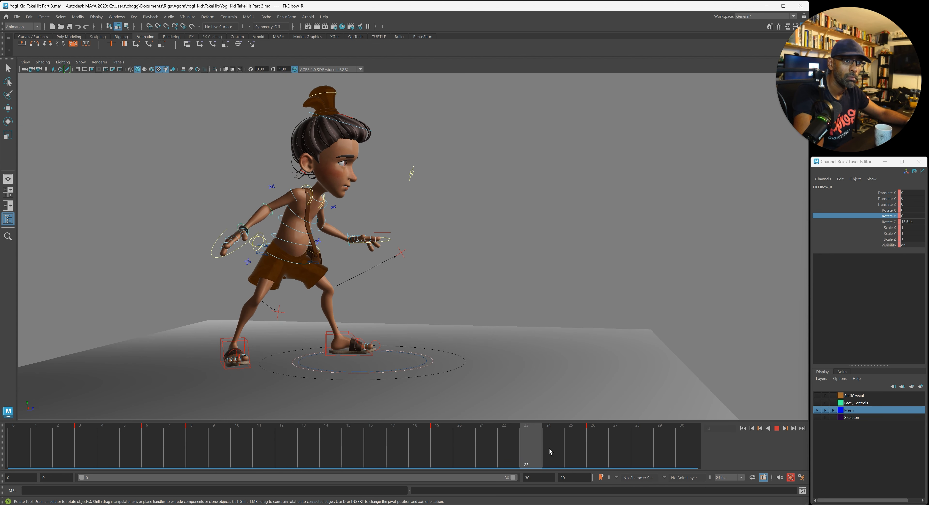
{"action": "left_click", "coordinate": [449, 448]}
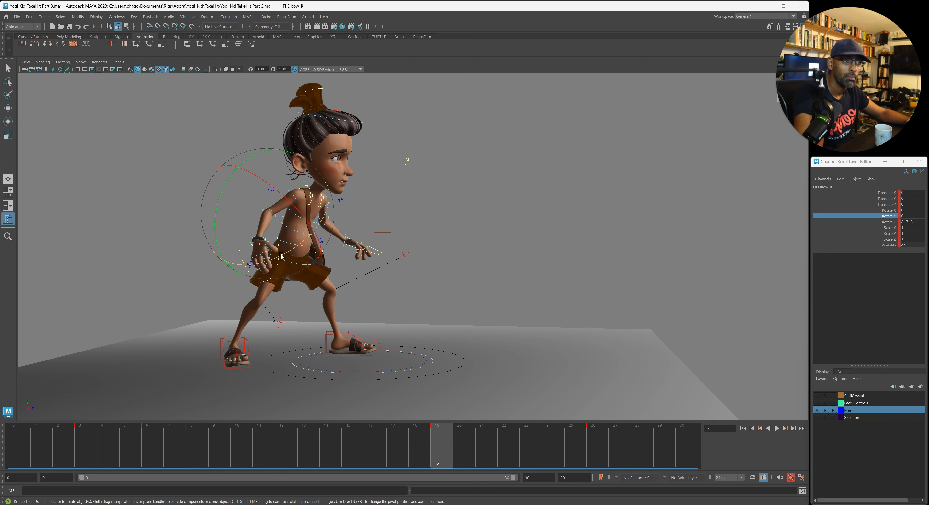
{"action": "key", "text": "alt+v"}
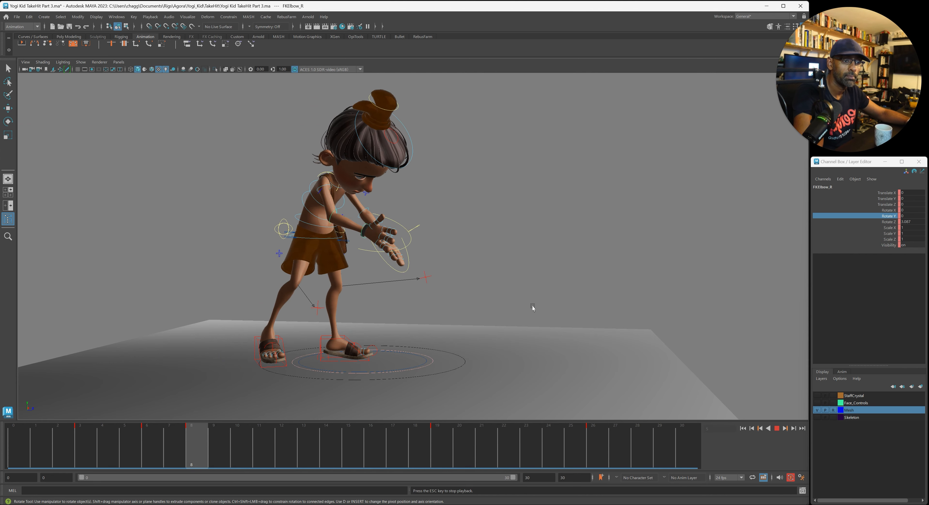
{"action": "left_click_drag", "start_coordinate": [524, 312], "coordinate": [336, 318], "text": "alt"}
{"action": "right_click_drag", "start_coordinate": [263, 322], "coordinate": [471, 321], "text": "alt"}
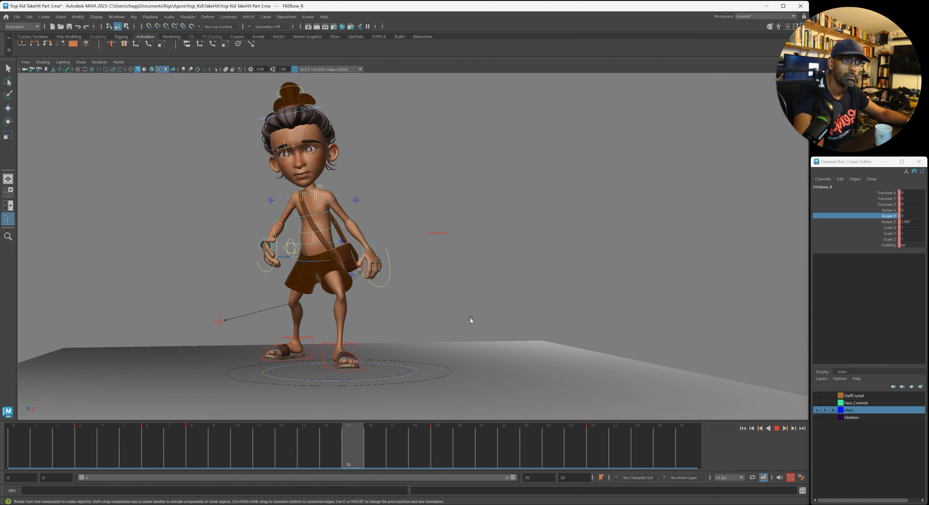
{"action": "left_click_drag", "start_coordinate": [289, 325], "coordinate": [436, 324], "text": "alt"}
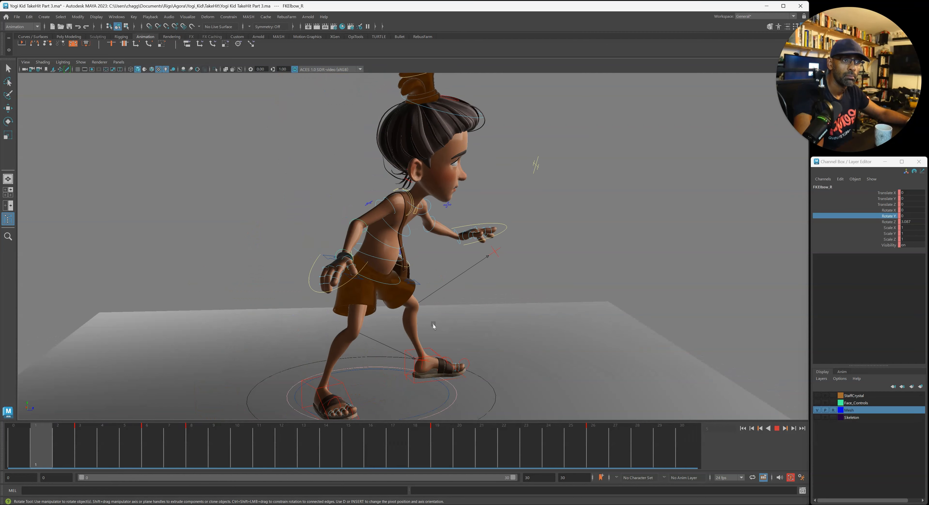
- Raise the right elbow's Rotate Z key at frame 26 to about 19.9 and play back the animation
{"action": "left_click_drag", "start_coordinate": [525, 450], "coordinate": [587, 447]}
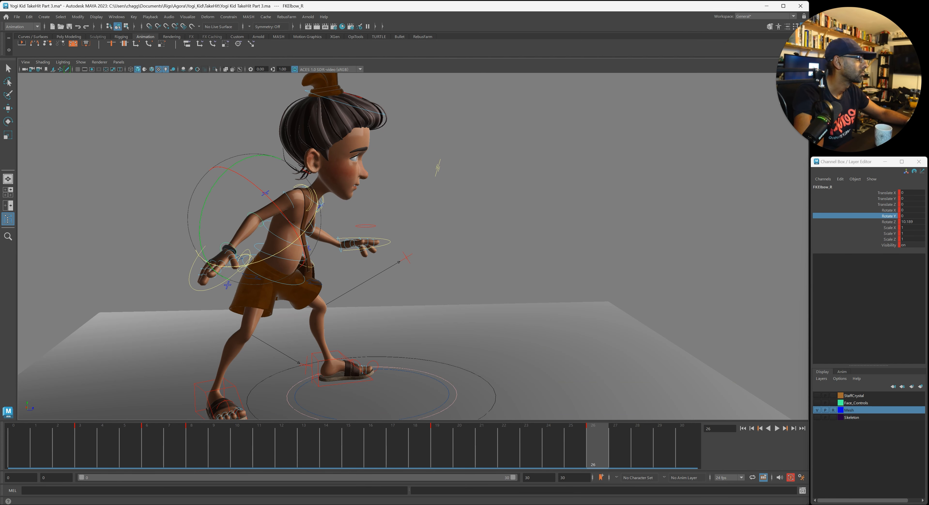
{"action": "left_click_drag", "start_coordinate": [928, 180], "coordinate": [378, 169]}
{"action": "key", "text": "a"}
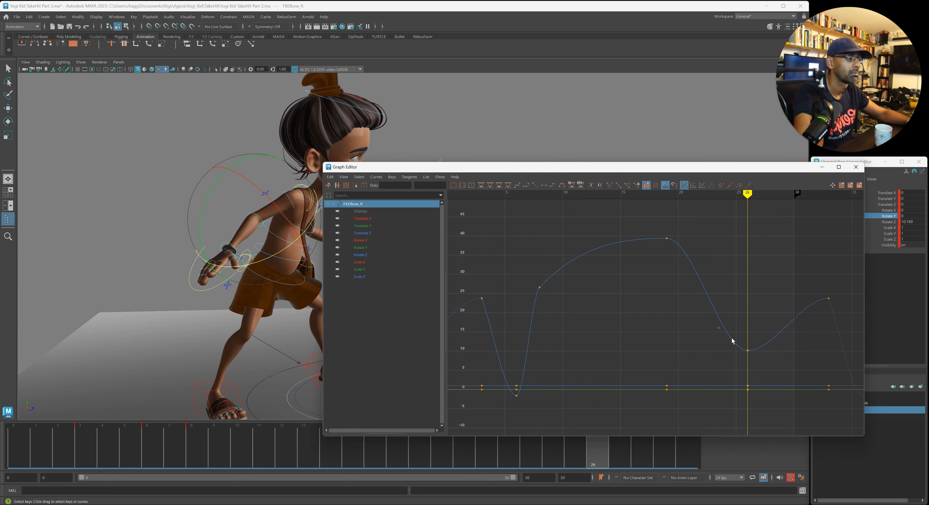
{"action": "scroll", "coordinate": [788, 337], "scroll_direction": "up", "scroll_amount": 5}
{"action": "left_click_drag", "start_coordinate": [541, 444], "coordinate": [186, 417]}
{"action": "key", "text": "alt+v"}
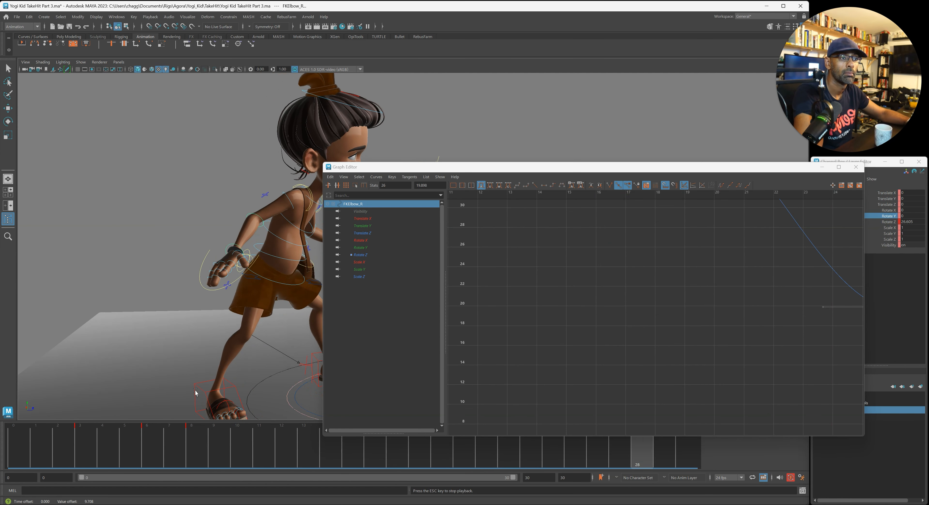
{"action": "key", "text": "alt+v"}
- Lower the right elbow's Rotate Z key at frame 19 to about 34 on its curve
{"action": "key", "text": "a"}
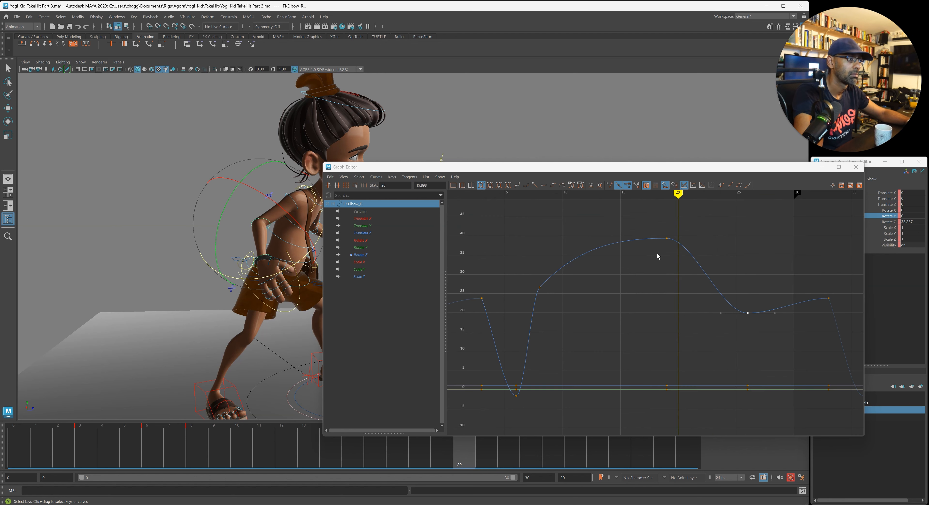
{"action": "left_click_drag", "start_coordinate": [656, 218], "coordinate": [690, 266]}
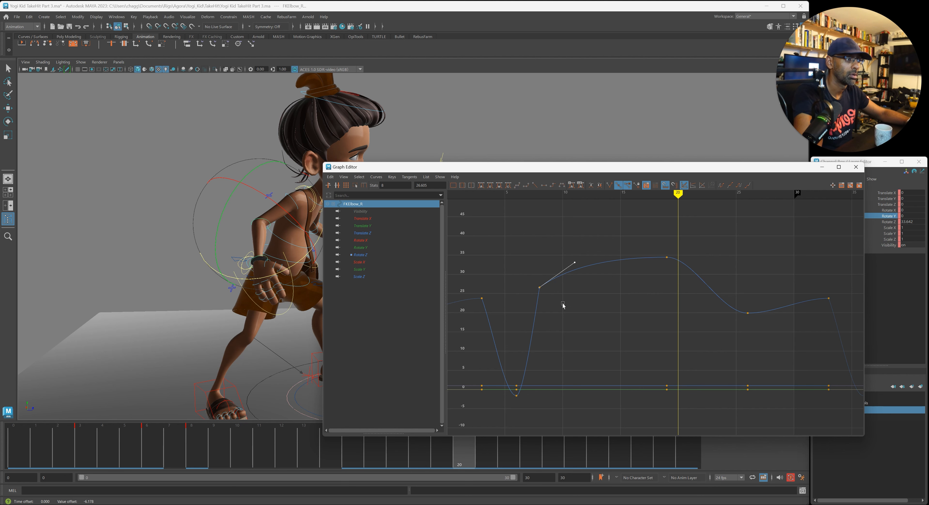
- Lower the right elbow's Rotate Z key at frame 19 to about 33.6 and play back the motion
{"action": "key", "text": "b"}
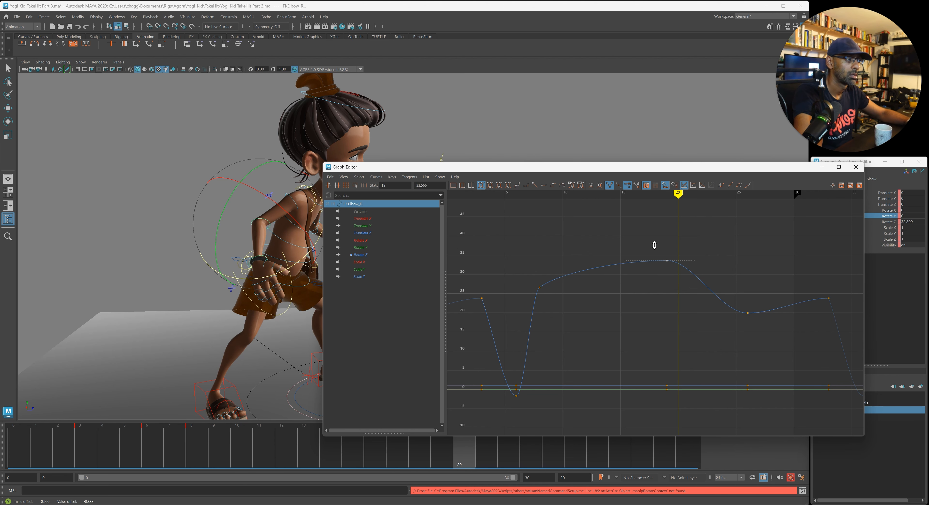
{"action": "left_click_drag", "start_coordinate": [540, 168], "coordinate": [928, 201]}
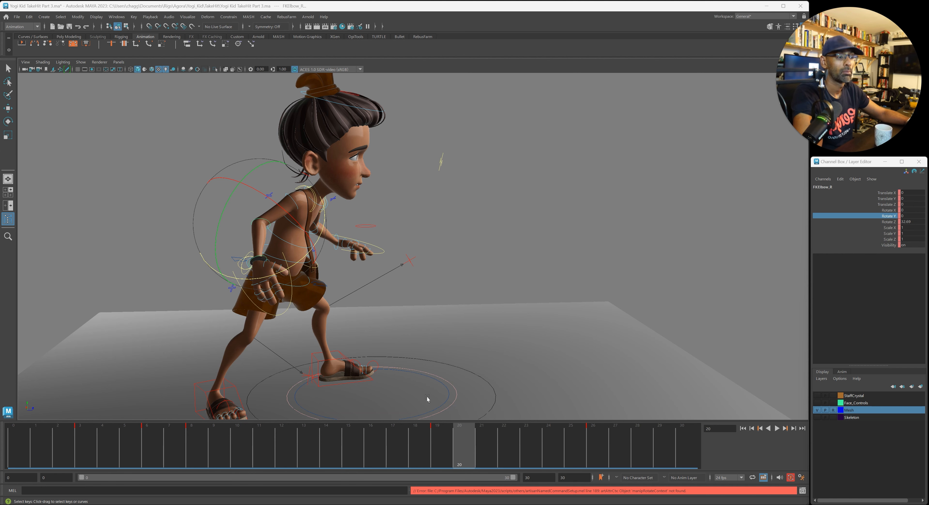
{"action": "key", "text": "alt+v"}
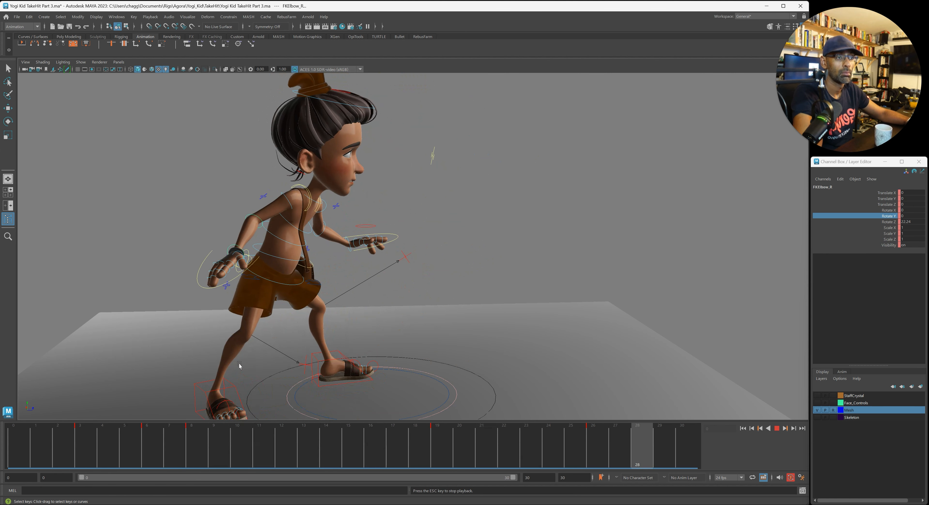
{"action": "right_click_drag", "start_coordinate": [365, 319], "coordinate": [215, 311], "text": "alt"}
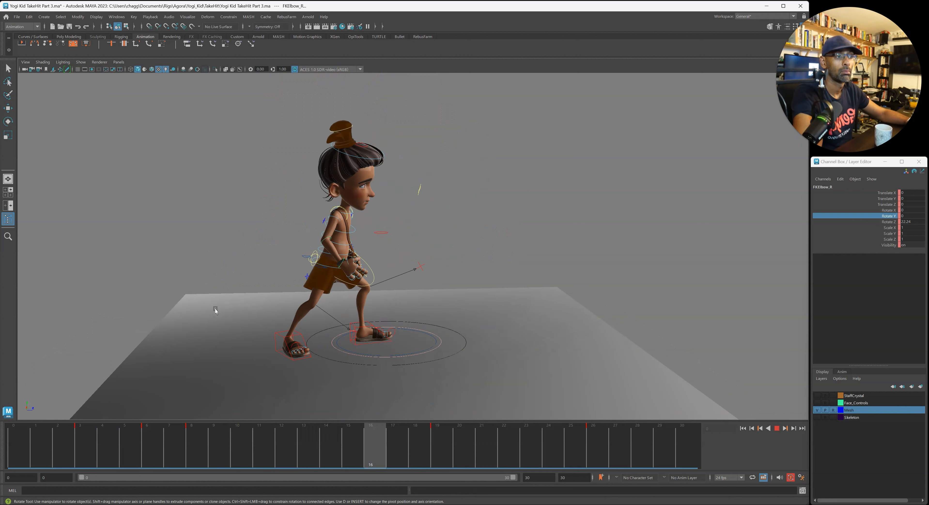
{"action": "left_click_drag", "start_coordinate": [236, 308], "coordinate": [228, 307], "text": "alt"}
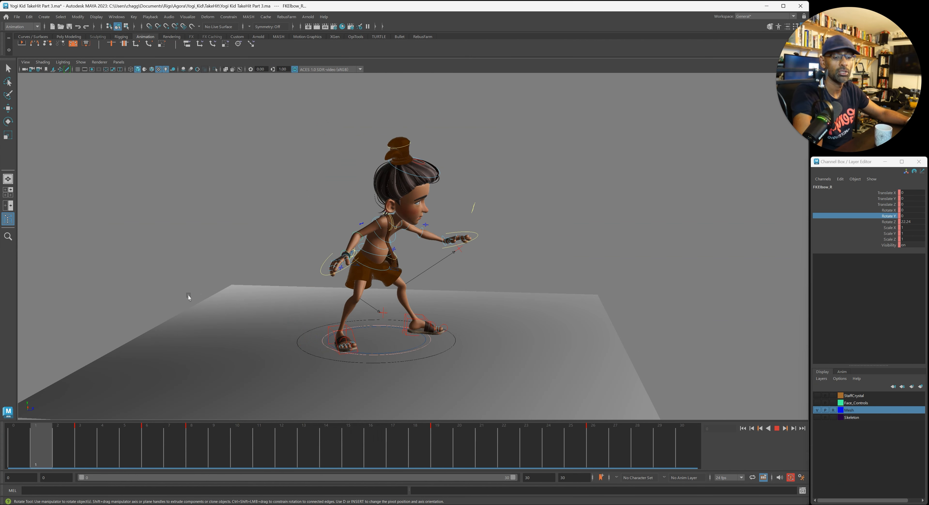
{"action": "key", "text": "Escape"}
{"action": "left_click", "coordinate": [111, 442]}
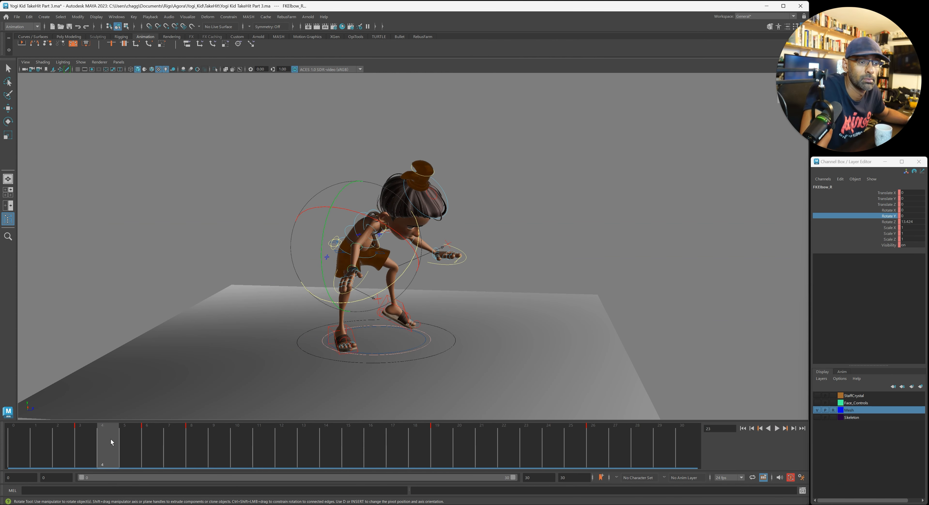
{"action": "key", "text": "alt+v"}
{"action": "key", "text": "alt+v"}
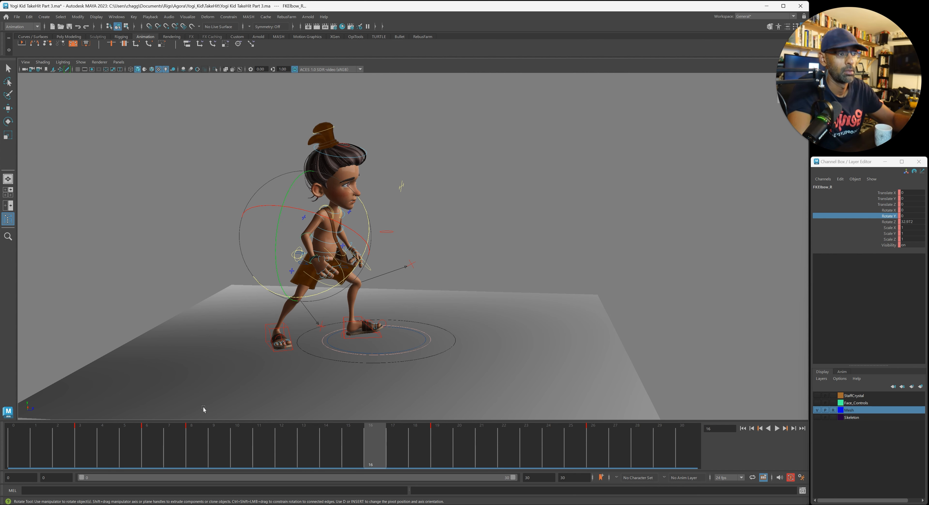
- Play the animation from the start and examine the arm motion from the front and side
{"action": "left_click", "coordinate": [18, 446]}
{"action": "key", "text": "alt+v"}
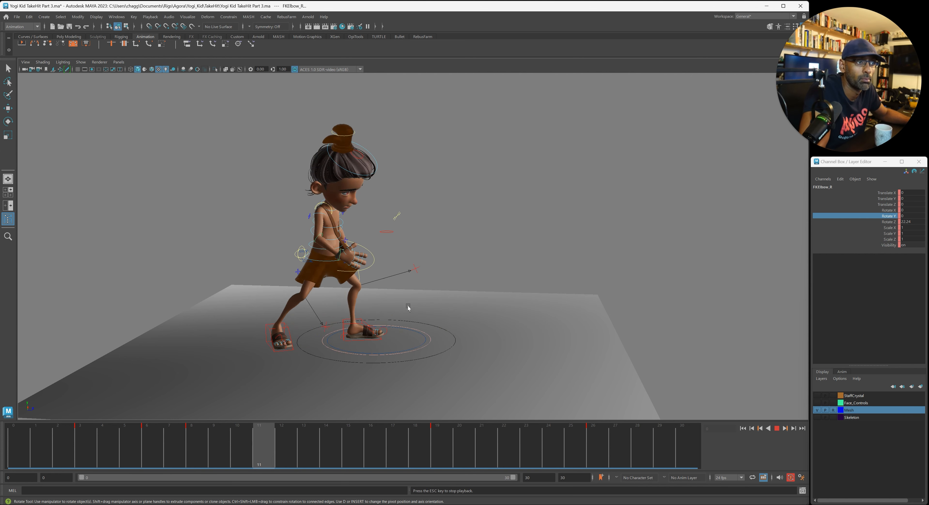
{"action": "left_click_drag", "start_coordinate": [402, 305], "coordinate": [336, 296], "text": "alt"}
{"action": "right_click_drag", "start_coordinate": [357, 288], "coordinate": [393, 285], "text": "alt"}
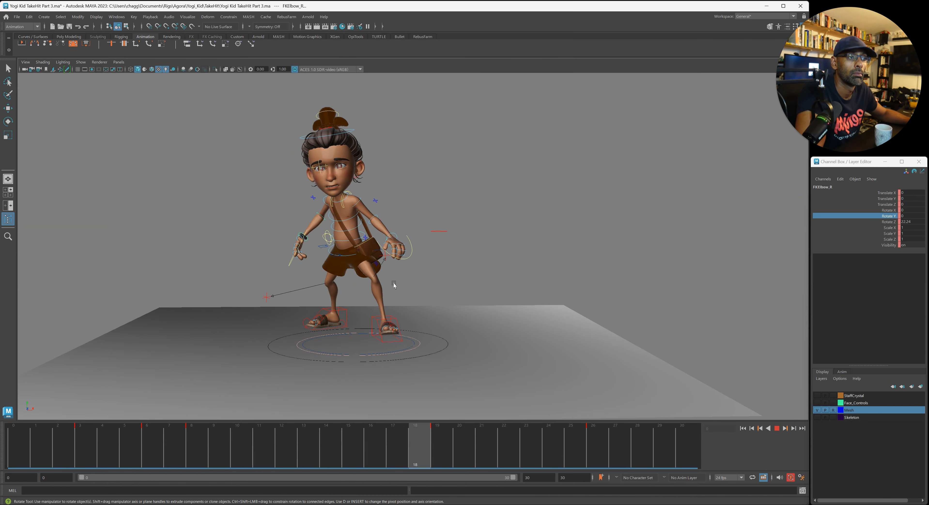
{"action": "mouse_move", "coordinate": [394, 285]}
{"action": "left_mouse_down", "text": "alt"}
{"action": "mouse_move", "coordinate": [405, 285]}
{"action": "mouse_move", "coordinate": [379, 286]}
{"action": "left_mouse_up", "text": "alt"}
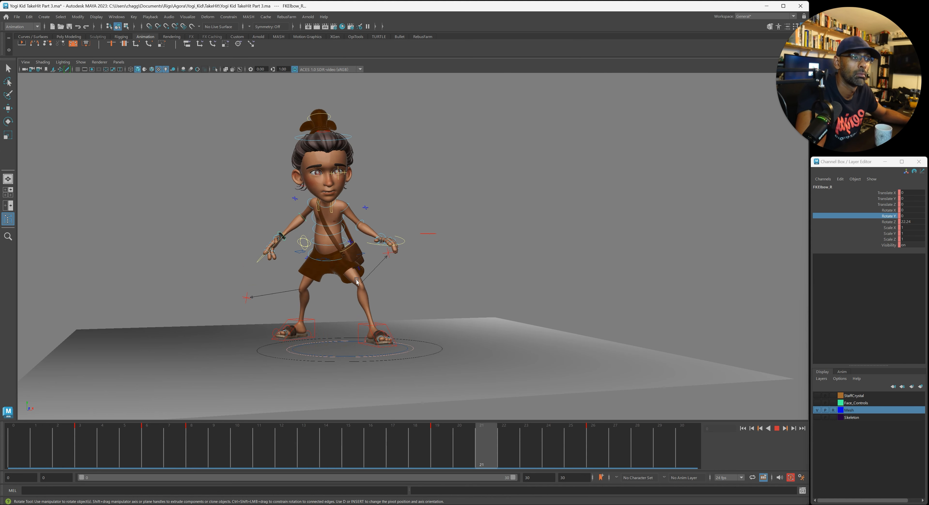
{"action": "left_click_drag", "start_coordinate": [330, 287], "coordinate": [366, 290], "text": "alt"}
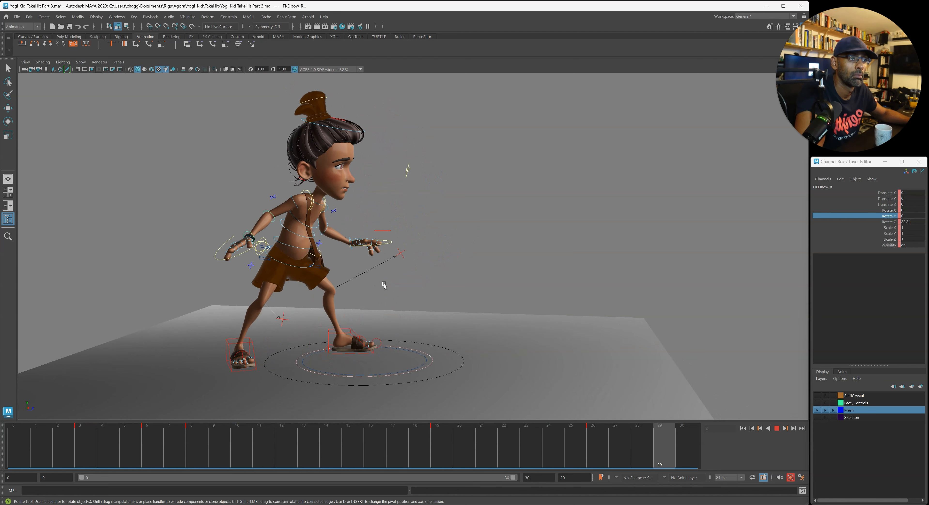
{"action": "key", "text": "alt+v"}
- Rotate the left wrist control at frame 2 to a Rotate Y of about -90
{"action": "left_click_drag", "start_coordinate": [19, 439], "coordinate": [70, 437]}
{"action": "left_click_drag", "start_coordinate": [317, 280], "coordinate": [266, 280], "text": "alt"}
{"action": "right_click_drag", "start_coordinate": [265, 280], "coordinate": [360, 252], "text": "alt"}
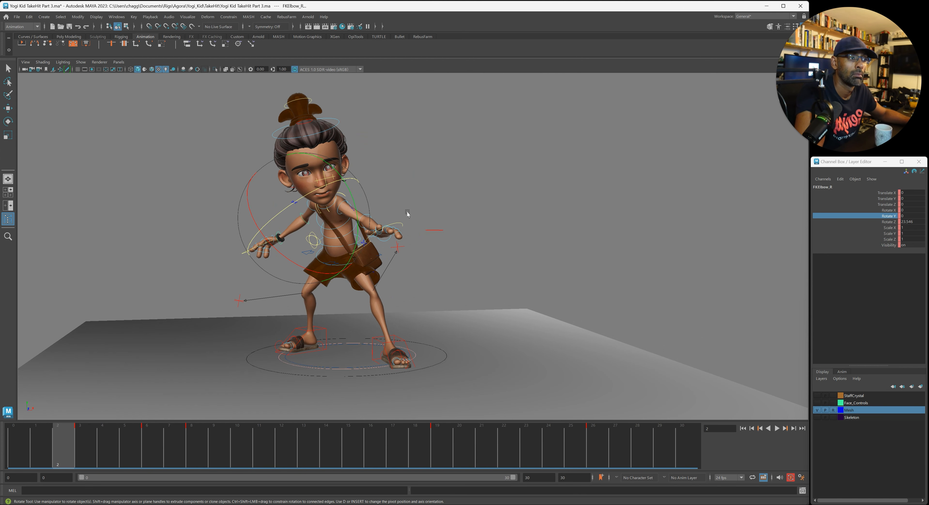
{"action": "left_click_drag", "start_coordinate": [407, 212], "coordinate": [481, 242], "text": "alt"}
{"action": "left_click", "coordinate": [481, 242]}
{"action": "key", "text": "w"}
{"action": "left_click", "coordinate": [403, 240]}
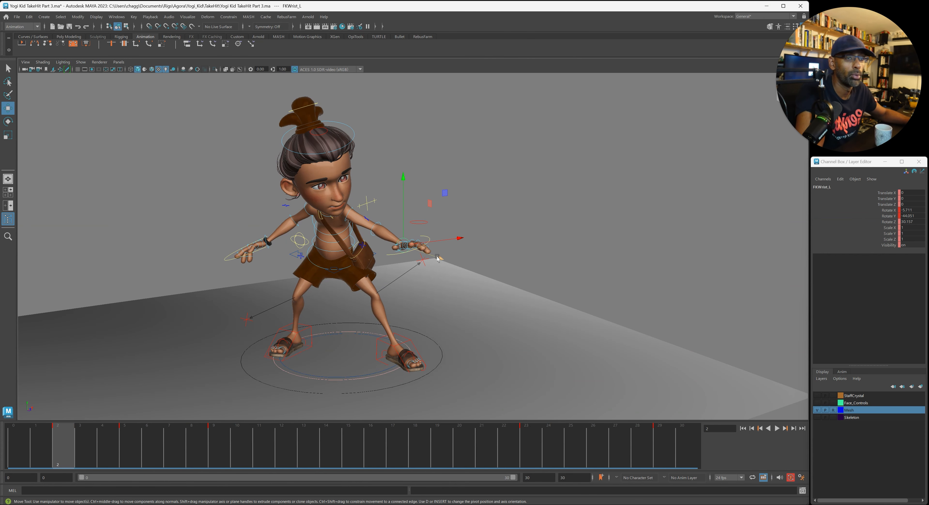
{"action": "key", "text": "e"}
{"action": "left_click_drag", "start_coordinate": [433, 344], "coordinate": [425, 326], "text": "alt"}
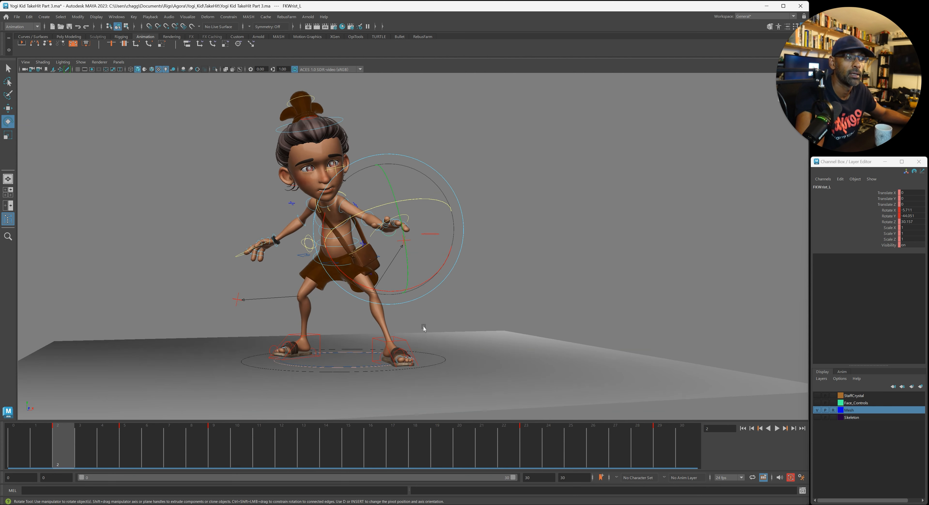
{"action": "left_click_drag", "start_coordinate": [424, 261], "coordinate": [428, 245]}
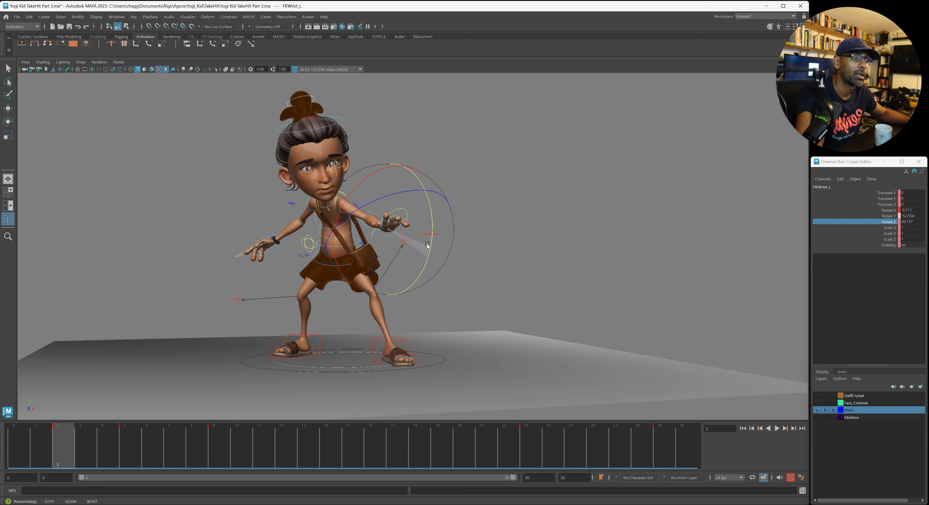
{"action": "left_click_drag", "start_coordinate": [424, 204], "coordinate": [426, 206]}
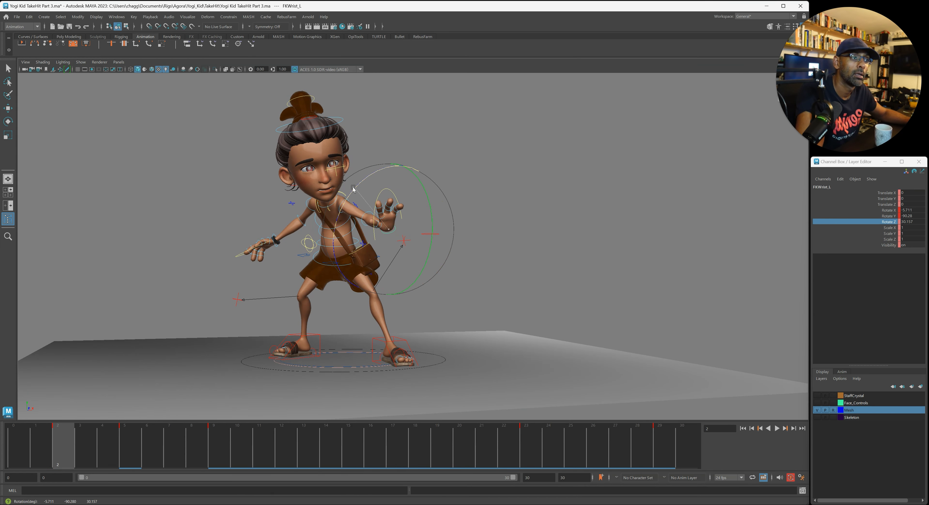
- Play back the motion and rotate the left wrist control at frame 5 to about -77 in Y and 20.2 in Z
{"action": "key", "text": "alt+shift+v"}
{"action": "scroll", "coordinate": [187, 368], "scroll_direction": "down", "scroll_amount": 4}
{"action": "left_click_drag", "start_coordinate": [213, 352], "coordinate": [236, 347], "text": "alt"}
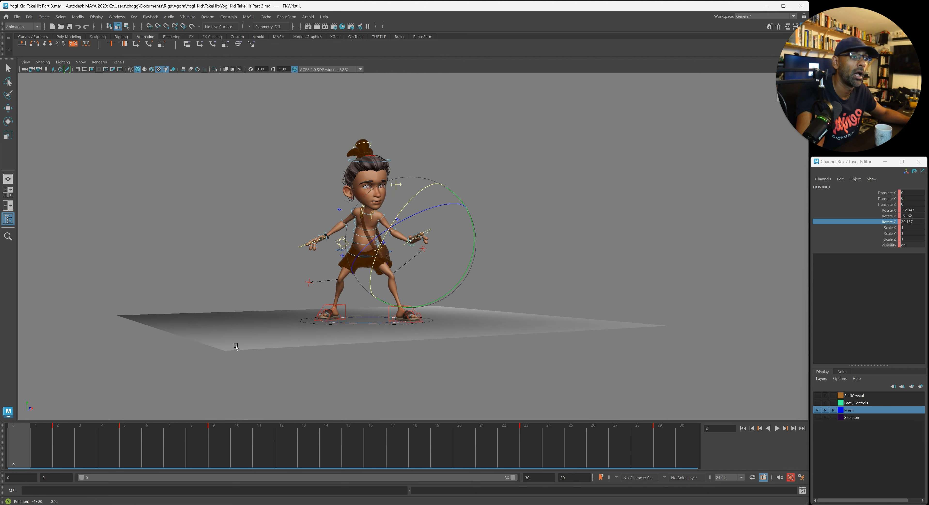
{"action": "key", "text": "alt+v"}
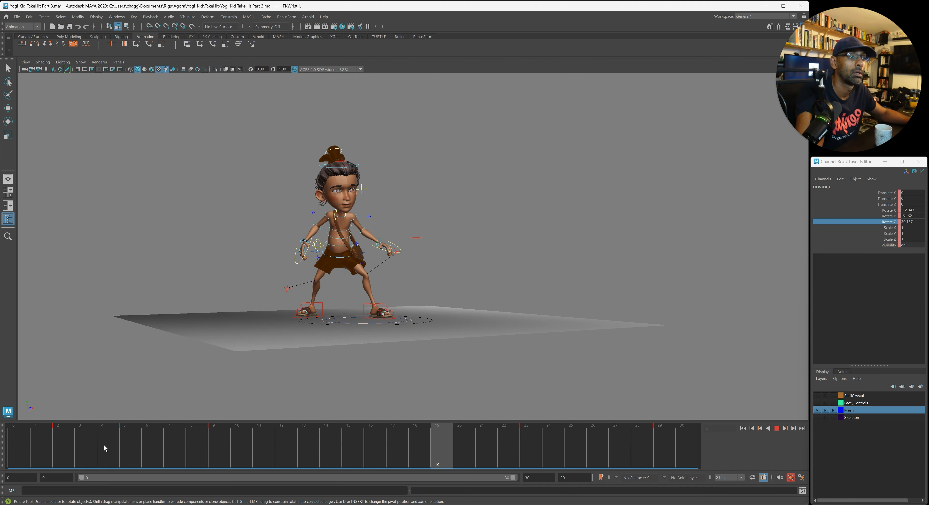
{"action": "left_click_drag", "start_coordinate": [104, 446], "coordinate": [128, 443]}
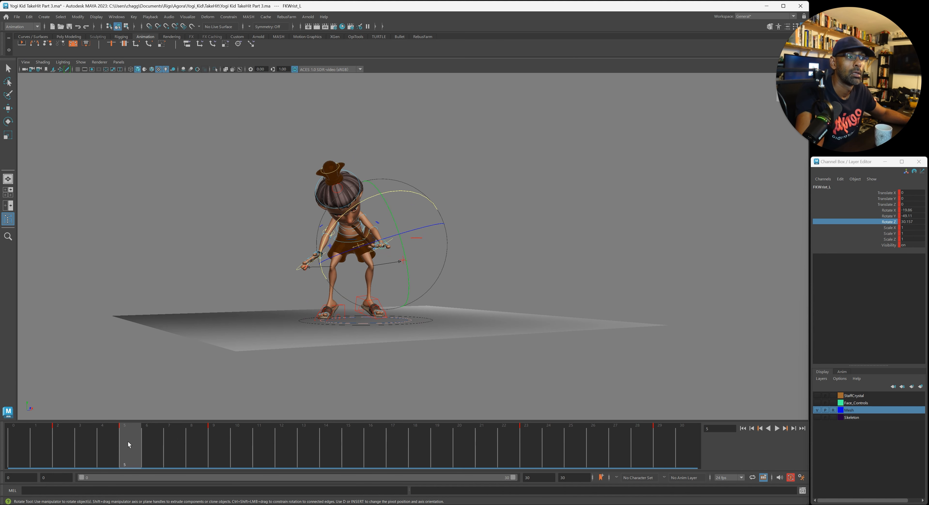
{"action": "left_click_drag", "start_coordinate": [408, 286], "coordinate": [401, 245]}
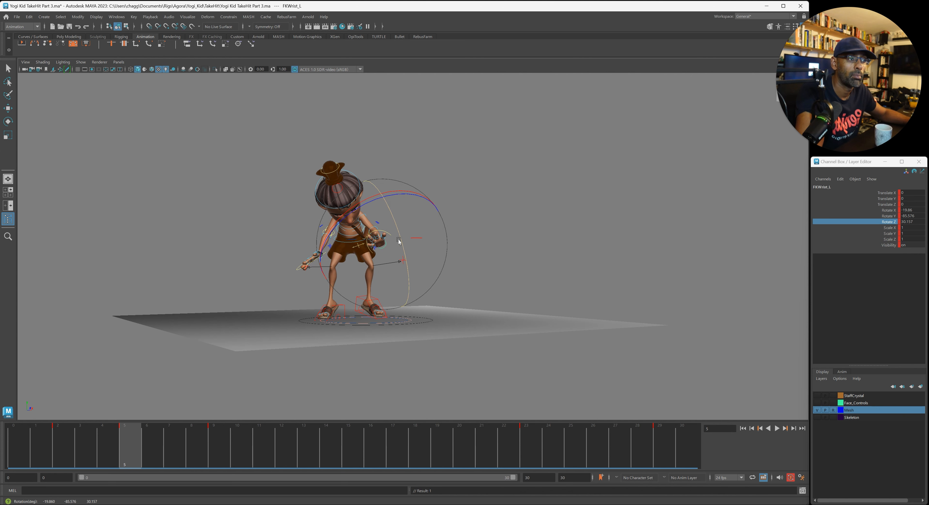
{"action": "key", "text": "alt+v"}
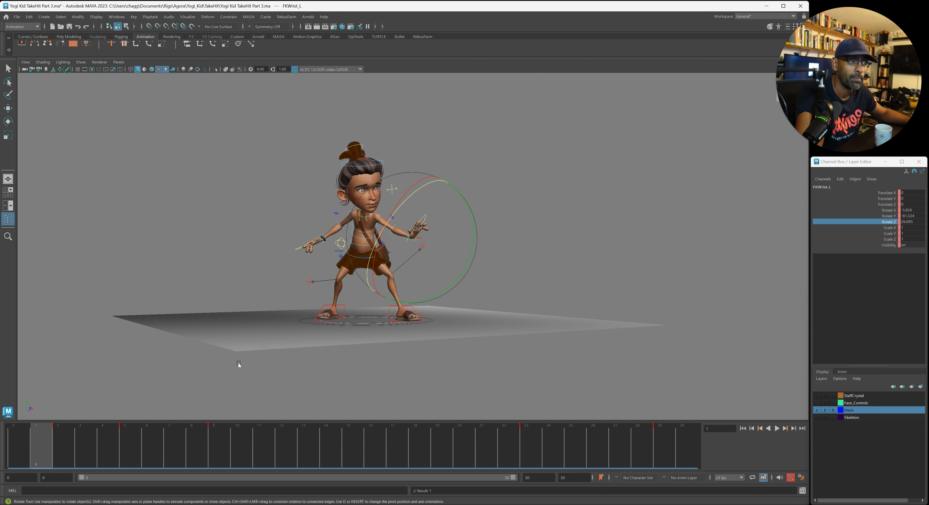
{"action": "right_click_drag", "start_coordinate": [318, 345], "coordinate": [400, 345], "text": "alt"}
{"action": "left_click_drag", "start_coordinate": [400, 345], "coordinate": [428, 346], "text": "alt"}
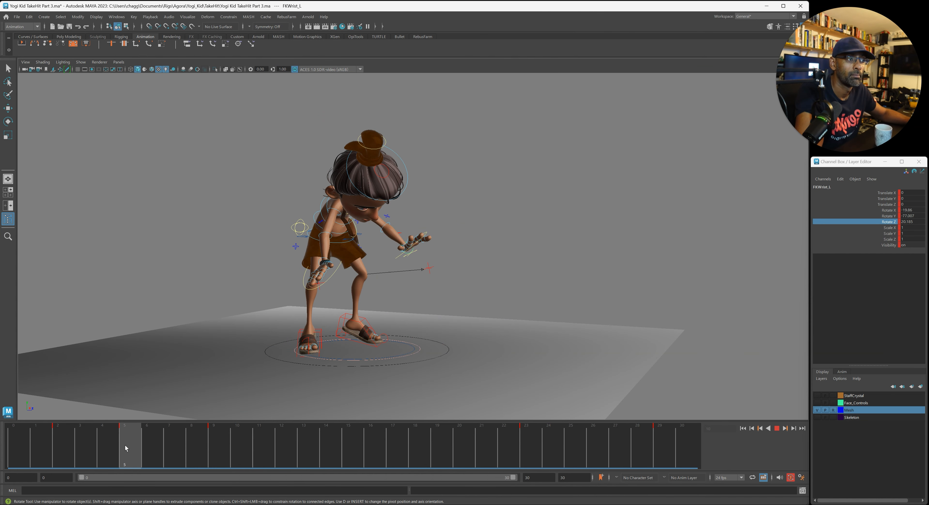
- Turn the left wrist control at frame 5 to a Rotate Y of about -16.2 and play back the motion
{"action": "left_click_drag", "start_coordinate": [63, 441], "coordinate": [139, 444]}
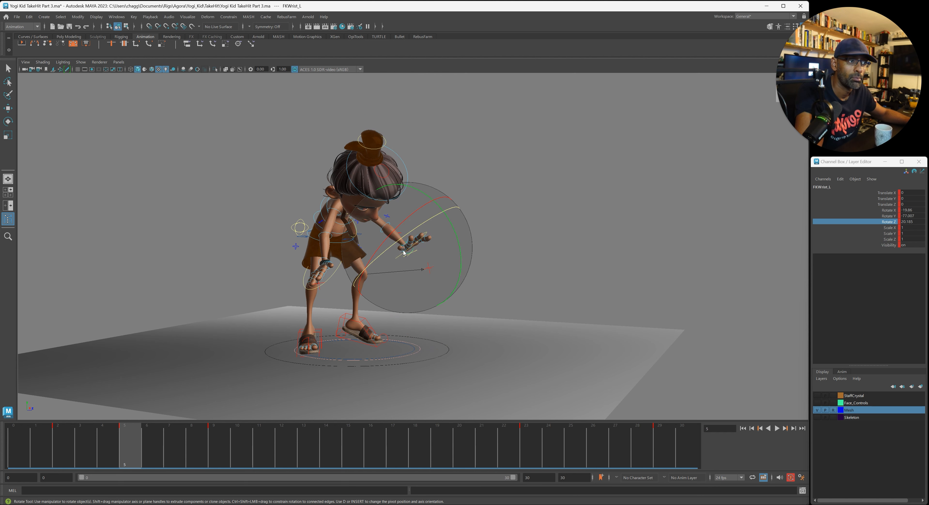
{"action": "left_click_drag", "start_coordinate": [452, 225], "coordinate": [346, 273]}
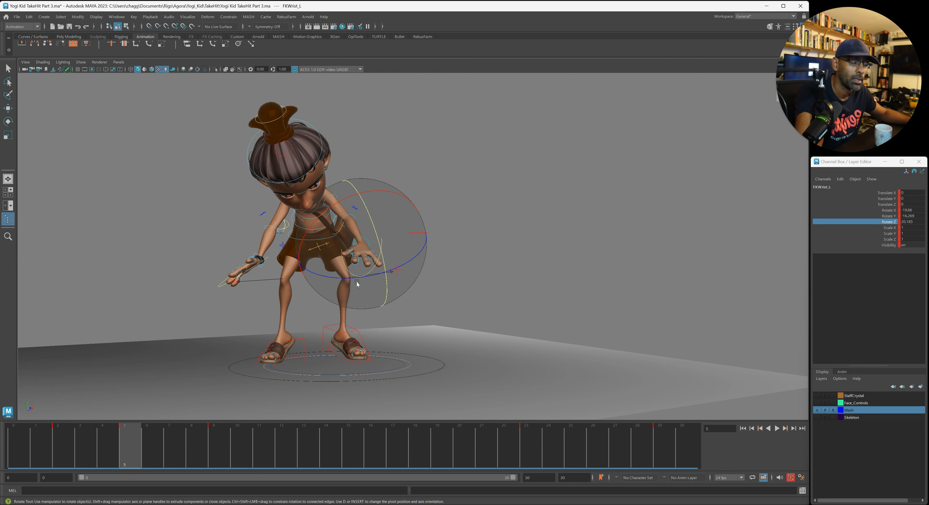
{"action": "key", "text": "alt+v"}
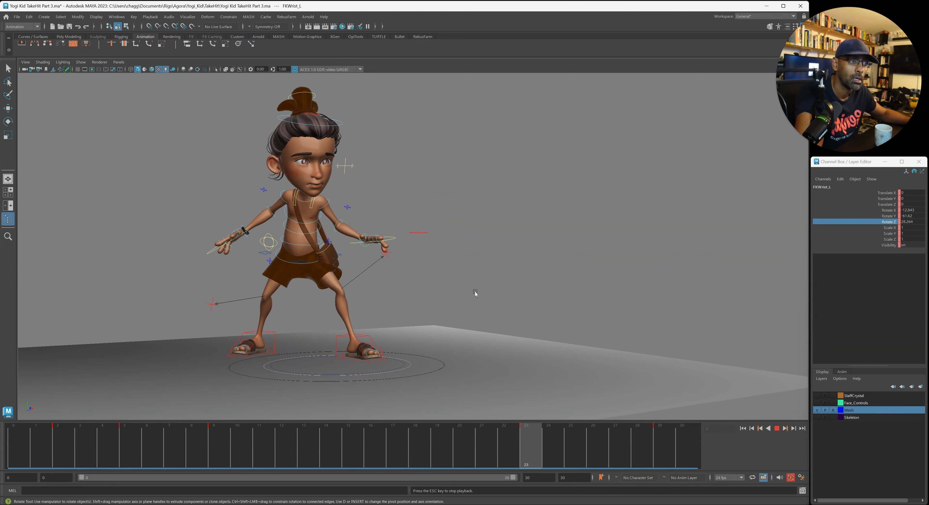
{"action": "right_click_drag", "start_coordinate": [475, 293], "coordinate": [150, 300], "text": "alt"}
{"action": "left_click_drag", "start_coordinate": [316, 288], "coordinate": [241, 294], "text": "alt"}
{"action": "right_click_drag", "start_coordinate": [240, 294], "coordinate": [332, 295], "text": "alt"}
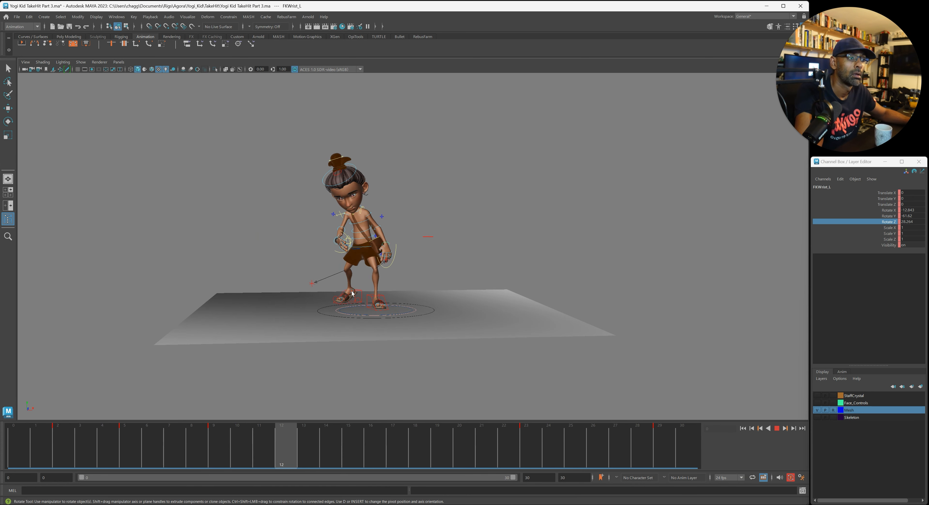
- Hide the rig controls and examine the left hand's motion by scrubbing and playing it from several angles
{"action": "key", "text": "alt+1"}
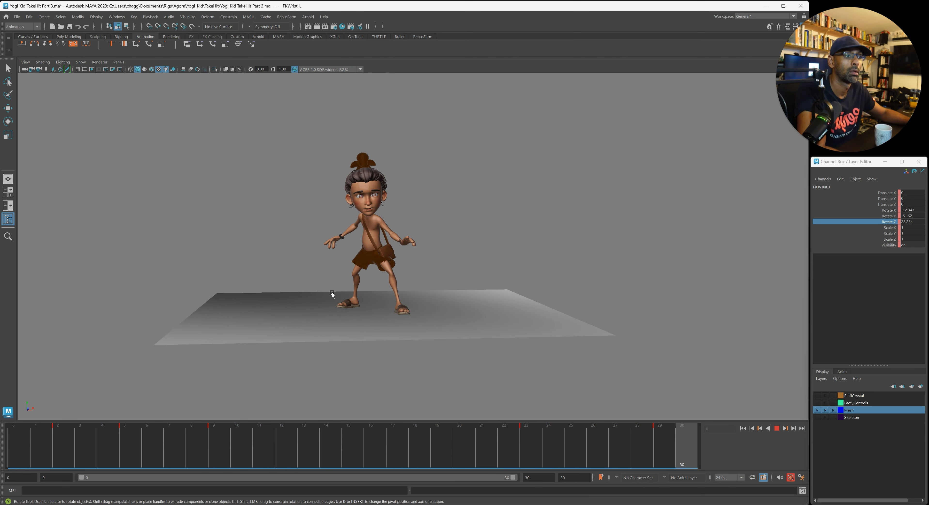
{"action": "left_click_drag", "start_coordinate": [114, 449], "coordinate": [156, 435]}
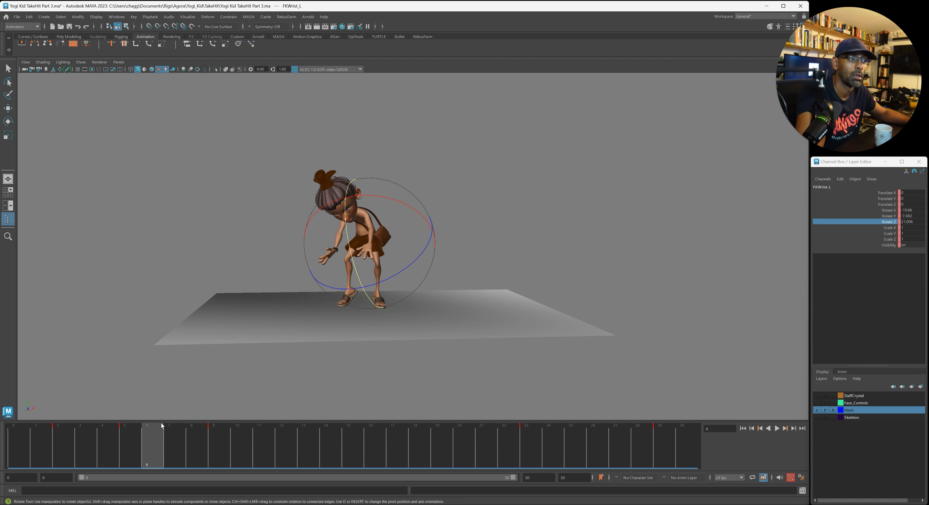
{"action": "right_click_drag", "start_coordinate": [295, 358], "coordinate": [384, 353], "text": "alt"}
{"action": "key", "text": "alt+v"}
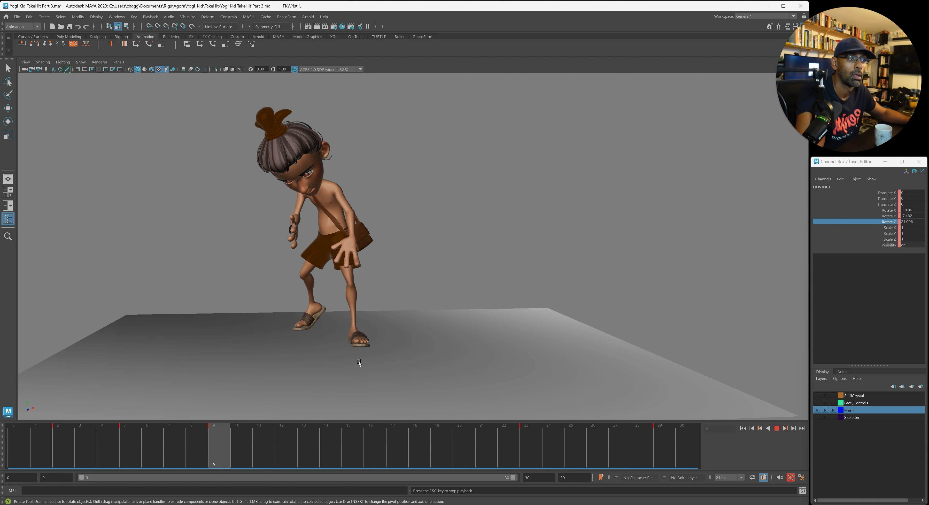
{"action": "left_click_drag", "start_coordinate": [434, 327], "coordinate": [361, 325], "text": "alt"}
{"action": "key", "text": "alt+v"}
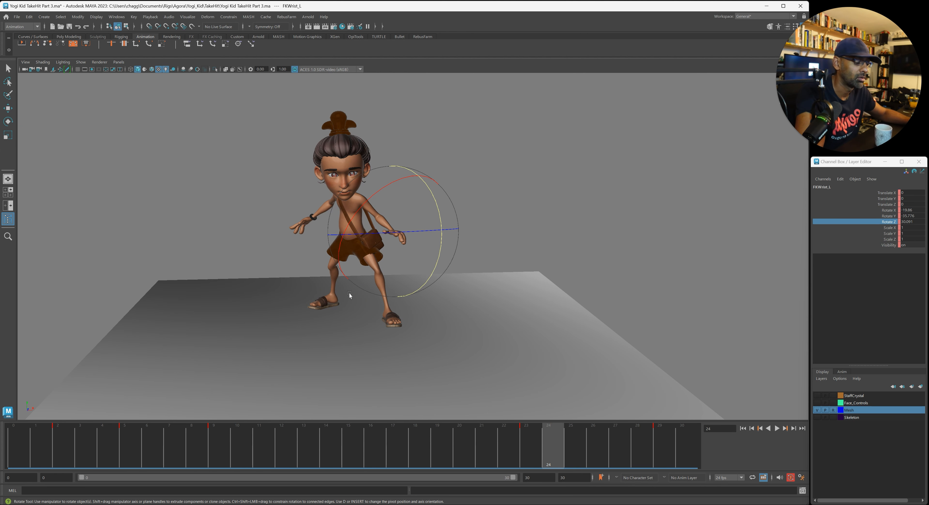
- Show the rig controls again and create a motion trail for the left wrist control
{"action": "left_click", "coordinate": [190, 17]}
{"action": "left_click", "coordinate": [271, 6]}
{"action": "key", "text": "alt+1"}
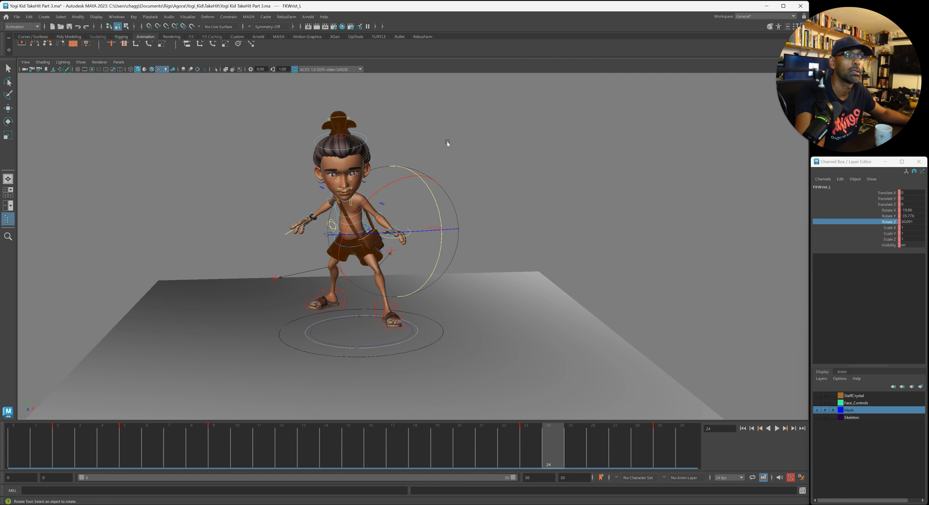
{"action": "left_click", "coordinate": [448, 143]}
{"action": "right_click_drag", "start_coordinate": [448, 144], "coordinate": [549, 287], "text": "alt"}
{"action": "left_click_drag", "start_coordinate": [549, 287], "coordinate": [475, 272], "text": "alt"}
{"action": "left_click", "coordinate": [400, 175]}
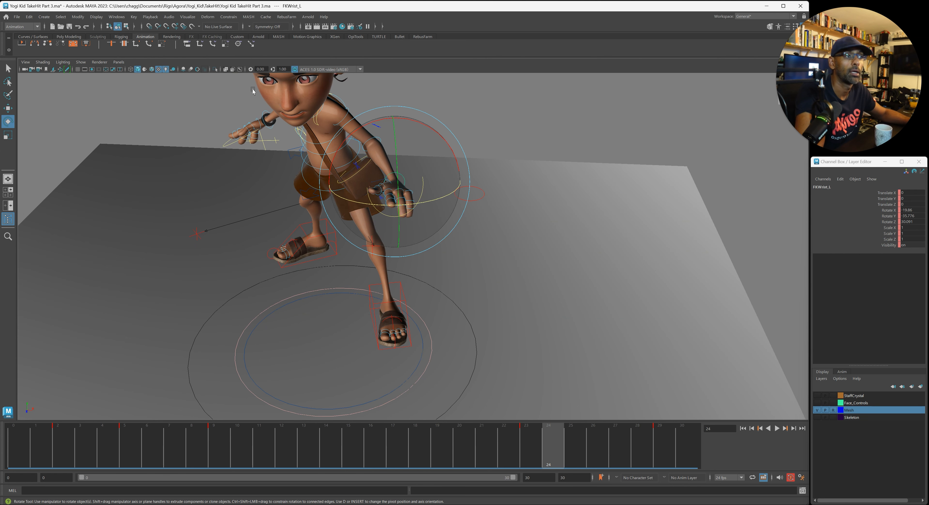
{"action": "left_click", "coordinate": [190, 17]}
{"action": "left_click", "coordinate": [209, 38]}
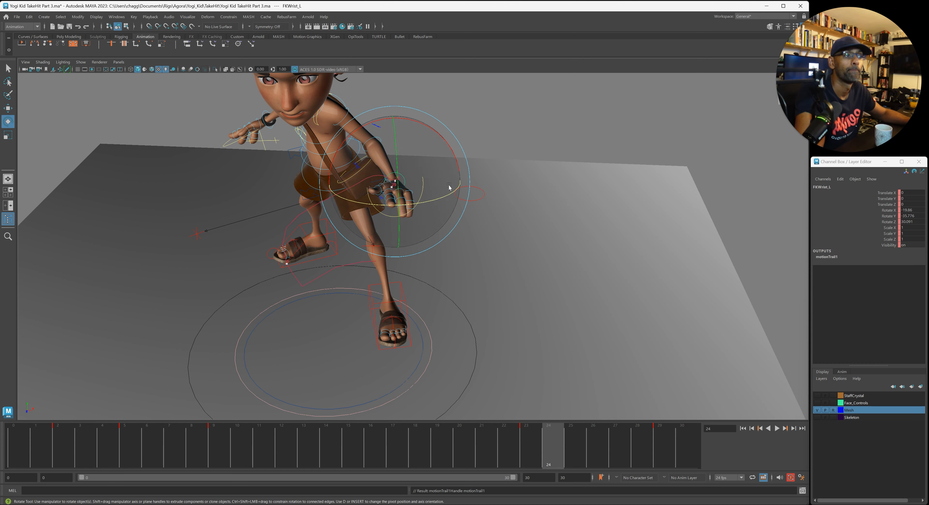
- Examine the left wrist's motion trail from above by stepping through its keyed poses and the opening frames
{"action": "right_click_drag", "start_coordinate": [450, 189], "coordinate": [240, 234], "text": "alt"}
{"action": "left_click_drag", "start_coordinate": [240, 234], "coordinate": [183, 249], "text": "alt"}
{"action": "right_click_drag", "start_coordinate": [183, 249], "coordinate": [296, 266], "text": "alt"}
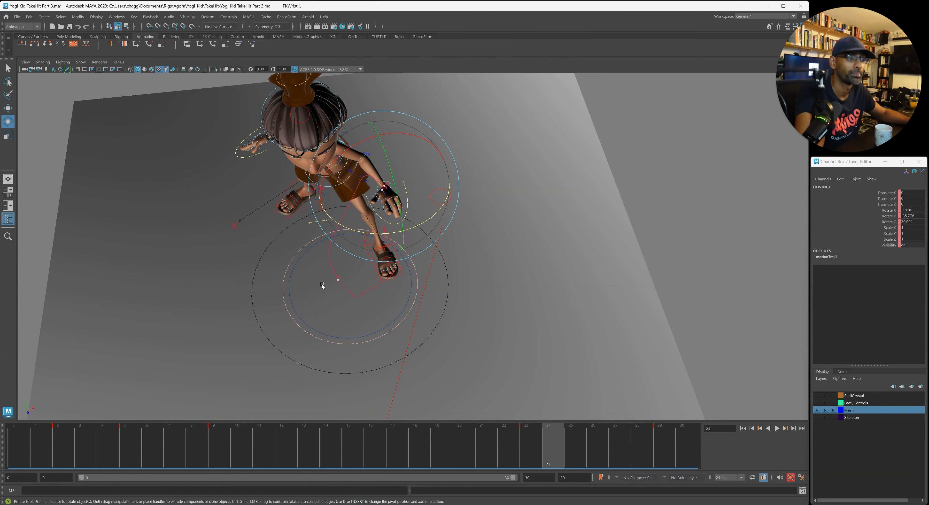
{"action": "key", "text": "alt+comma"}
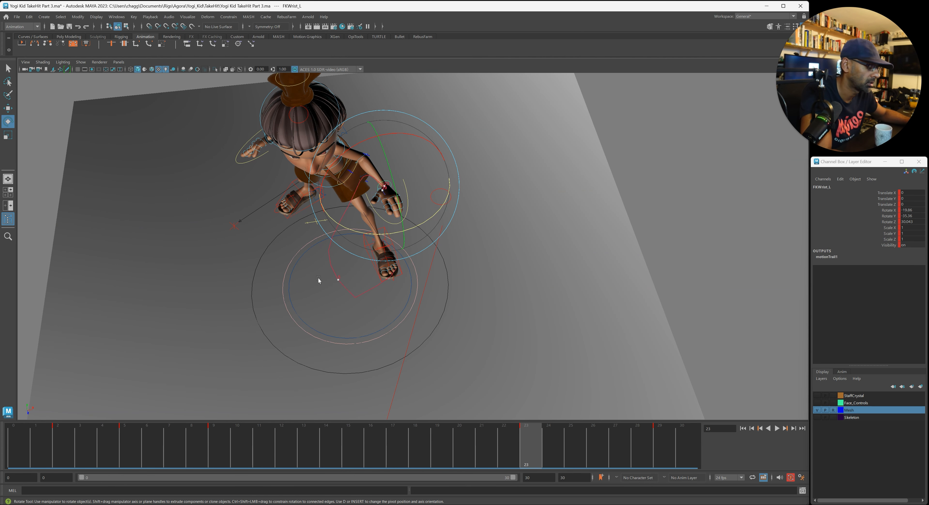
{"action": "key", "text": "comma"}
{"action": "key", "text": "comma"}
{"action": "key", "text": "comma"}
{"action": "key", "text": "comma"}
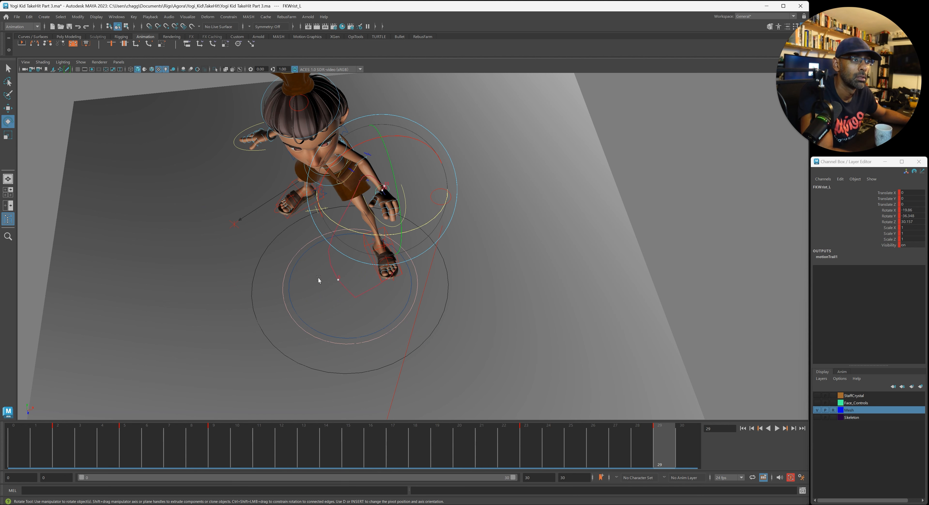
{"action": "key", "text": "comma"}
{"action": "key", "text": "comma"}
{"action": "left_click", "coordinate": [26, 443]}
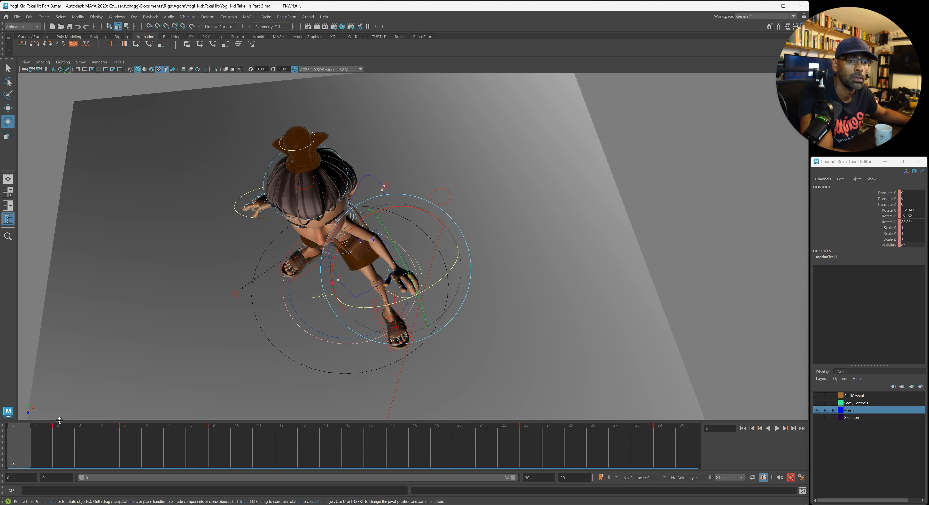
{"action": "key", "text": "period"}
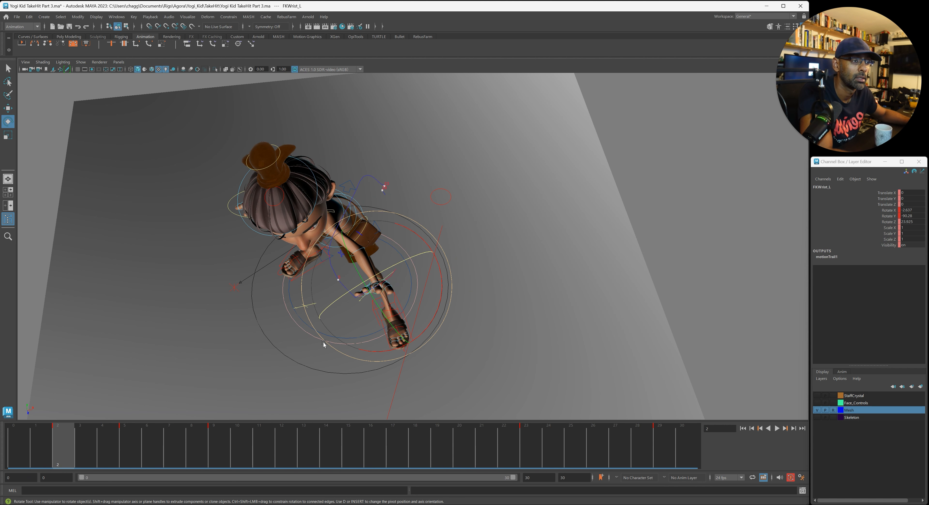
{"action": "key", "text": "period"}
{"action": "mouse_move", "coordinate": [74, 449]}
{"action": "left_mouse_down"}
{"action": "mouse_move", "coordinate": [99, 447]}
{"action": "mouse_move", "coordinate": [73, 449]}
{"action": "mouse_move", "coordinate": [77, 442]}
{"action": "left_mouse_up"}
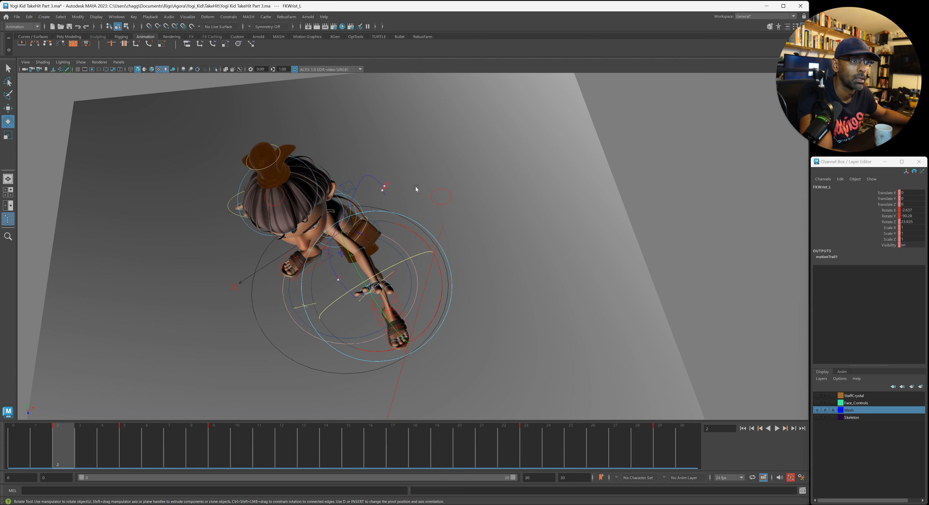
- Move the left wrist control at frame 2 to about -2.03 in X, -1.03 in Y and -0.68 in Z, and compare it with neighbouring keys
{"action": "right_click_drag", "start_coordinate": [279, 342], "coordinate": [392, 341], "text": "alt"}
{"action": "mouse_move", "coordinate": [392, 341]}
{"action": "left_mouse_down", "text": "alt"}
{"action": "mouse_move", "coordinate": [424, 313]}
{"action": "mouse_move", "coordinate": [443, 328]}
{"action": "mouse_move", "coordinate": [399, 334]}
{"action": "left_mouse_up", "text": "alt"}
{"action": "key", "text": "w"}
{"action": "left_click", "coordinate": [430, 318]}
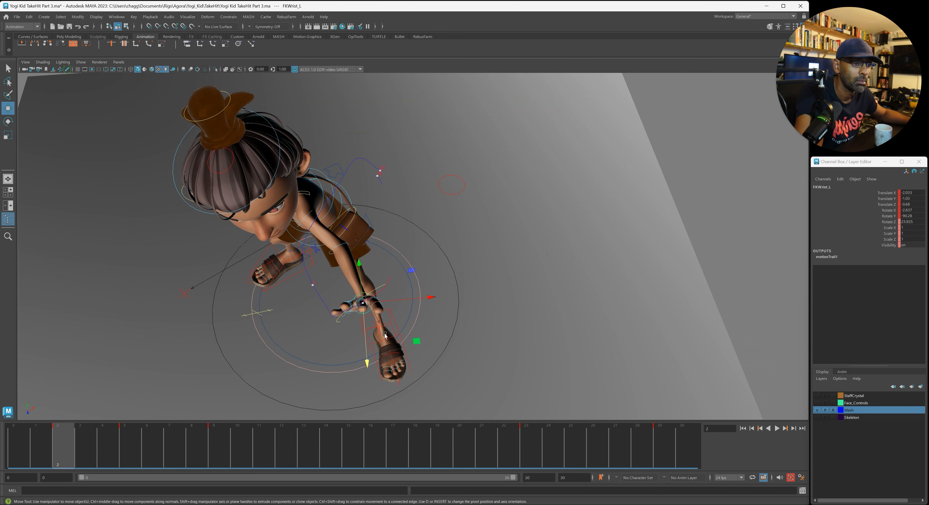
{"action": "key", "text": "comma"}
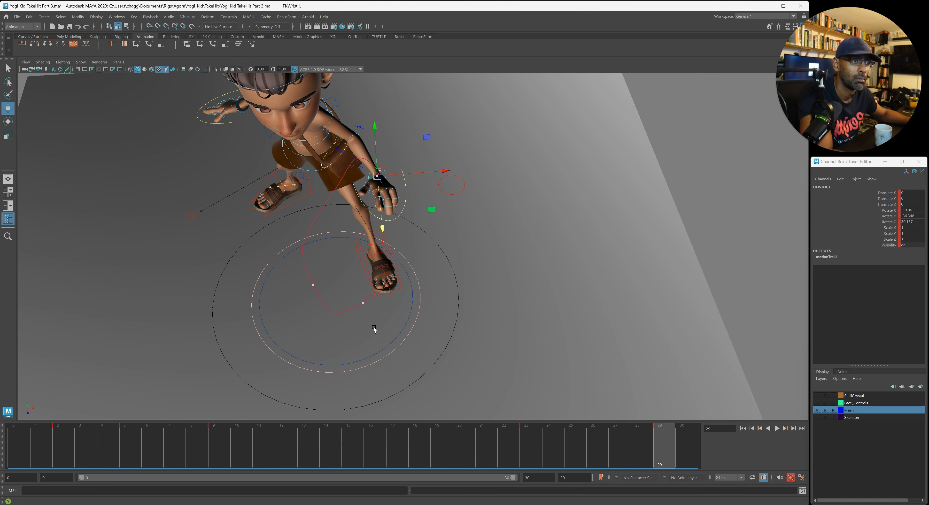
{"action": "key", "text": "period"}
{"action": "key", "text": "period"}
{"action": "key", "text": "comma"}
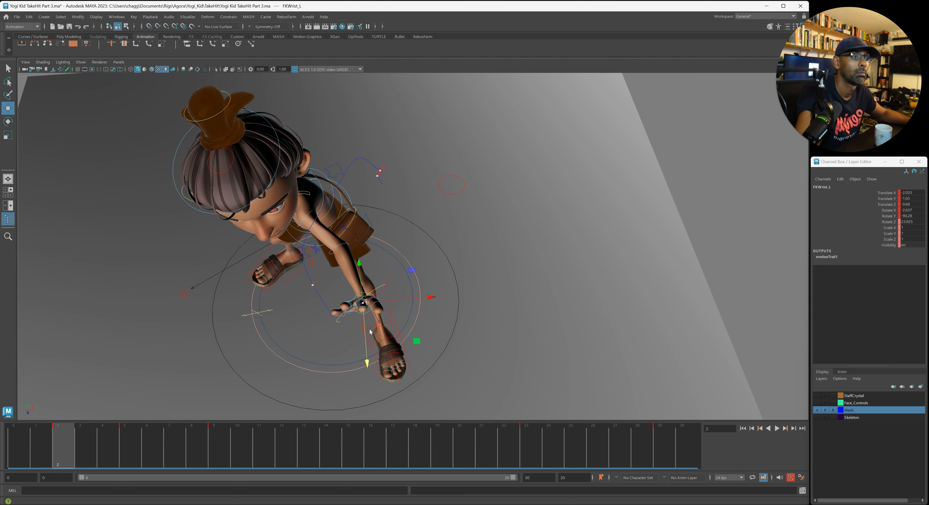
- Move the left wrist control at frame 3 to about 1.62 in X, 0.57 in Y and 0.86 in Z, and check its arc
{"action": "left_click_drag", "start_coordinate": [371, 331], "coordinate": [390, 316], "text": "alt"}
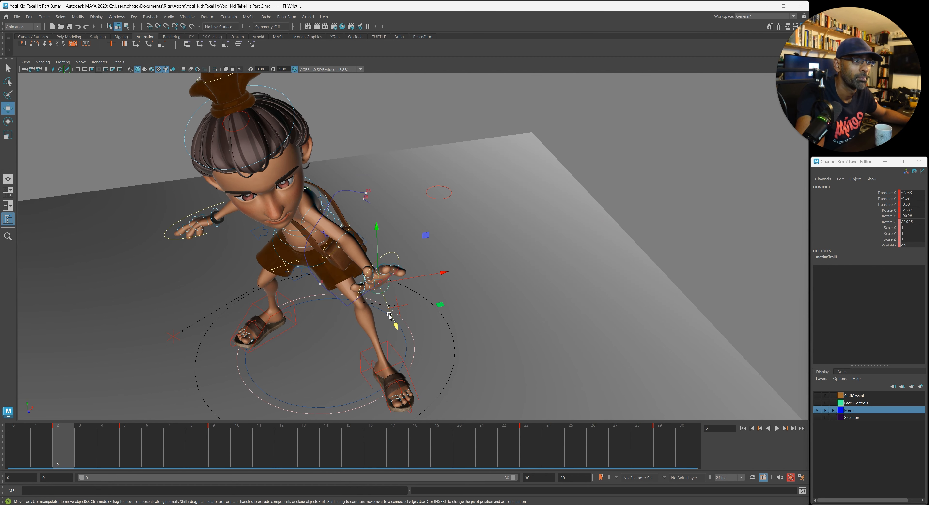
{"action": "left_click_drag", "start_coordinate": [122, 440], "coordinate": [85, 440]}
{"action": "left_click", "coordinate": [363, 349]}
{"action": "left_click_drag", "start_coordinate": [362, 349], "coordinate": [360, 344]}
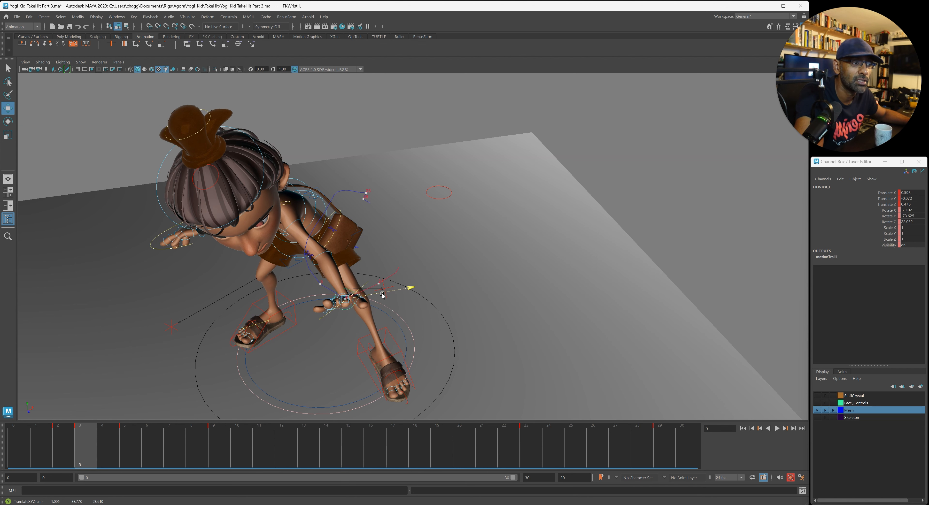
{"action": "left_click_drag", "start_coordinate": [383, 296], "coordinate": [381, 296]}
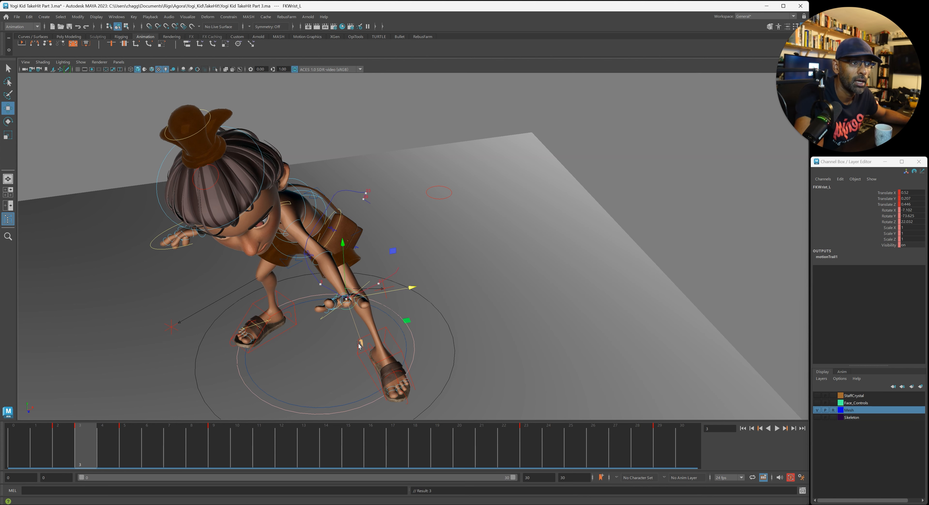
{"action": "left_click", "coordinate": [362, 343]}
{"action": "left_click_drag", "start_coordinate": [360, 339], "coordinate": [413, 348]}
{"action": "left_click", "coordinate": [64, 443]}
{"action": "left_click", "coordinate": [91, 446]}
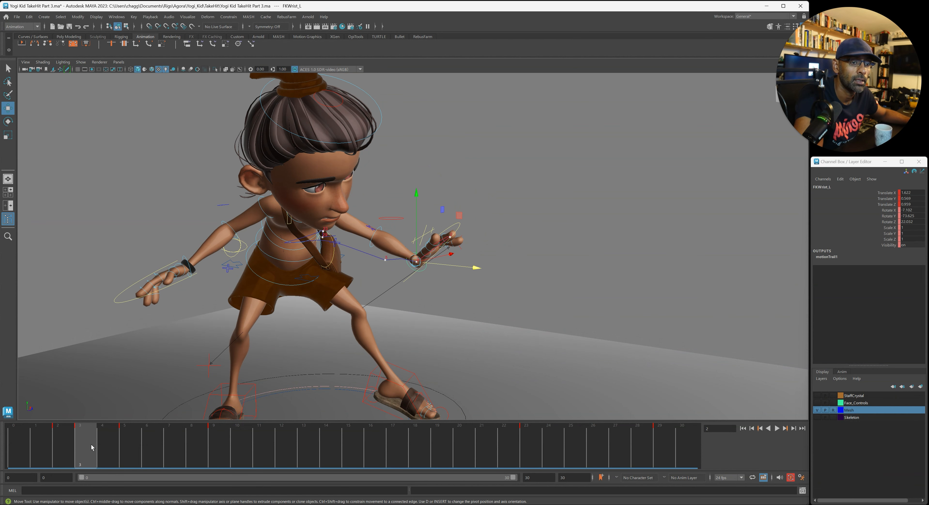
- Try deleting the left elbow control's key at frame 4 and undo the deletion
{"action": "left_click", "coordinate": [119, 445]}
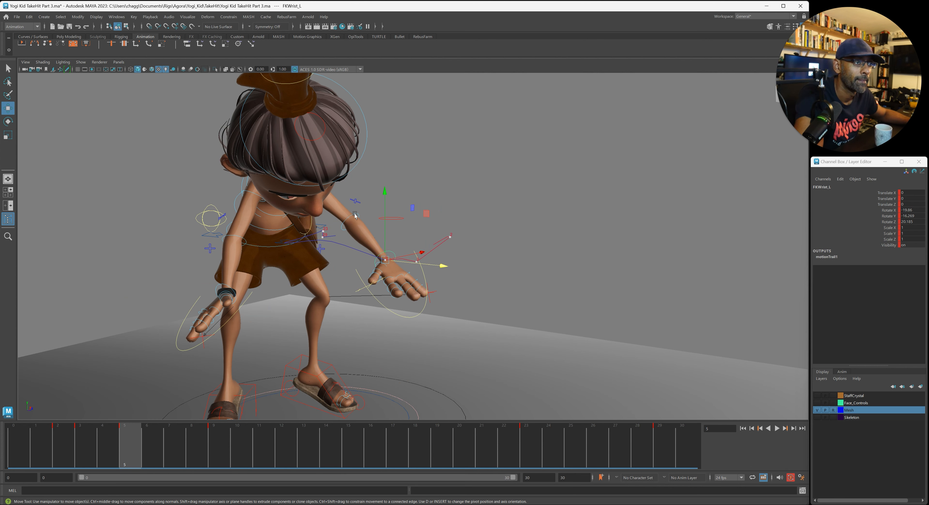
{"action": "left_click", "coordinate": [369, 234]}
{"action": "key", "text": "e"}
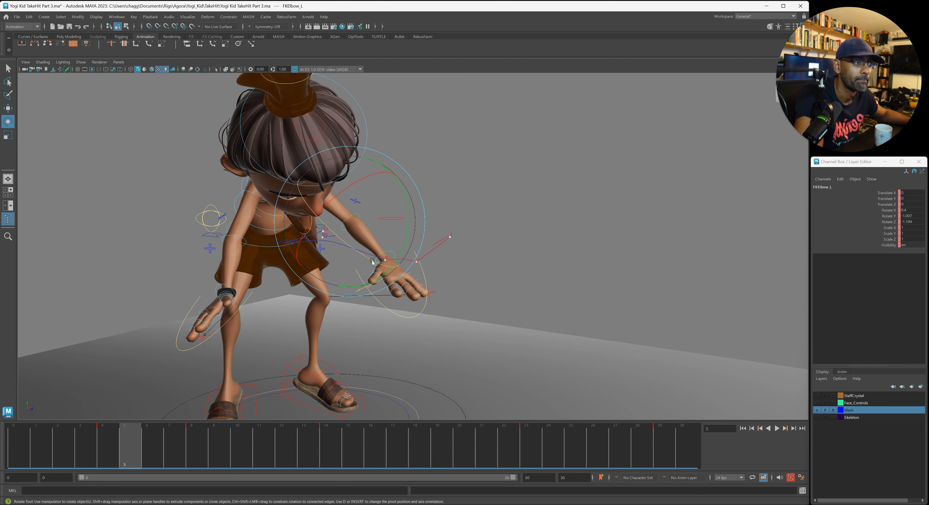
{"action": "left_click_drag", "start_coordinate": [364, 259], "coordinate": [400, 241]}
{"action": "left_click", "coordinate": [113, 439]}
{"action": "key", "text": "w"}
{"action": "right_click", "coordinate": [116, 435]}
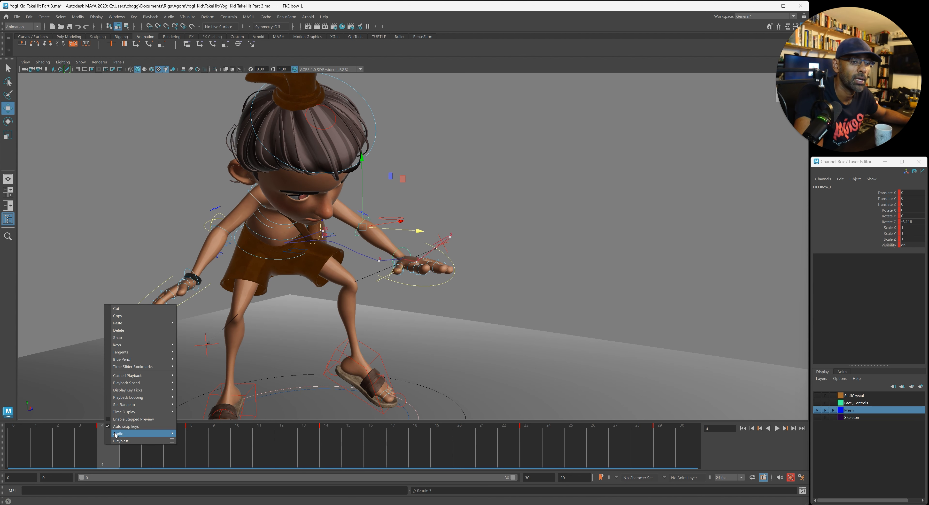
{"action": "left_click", "coordinate": [136, 330]}
{"action": "left_click_drag", "start_coordinate": [235, 346], "coordinate": [279, 350], "text": "alt"}
{"action": "key", "text": "ctrl+z"}
- Delete the left wrist control's key at frame 3 and inspect the arm from the side
{"action": "left_click", "coordinate": [363, 284]}
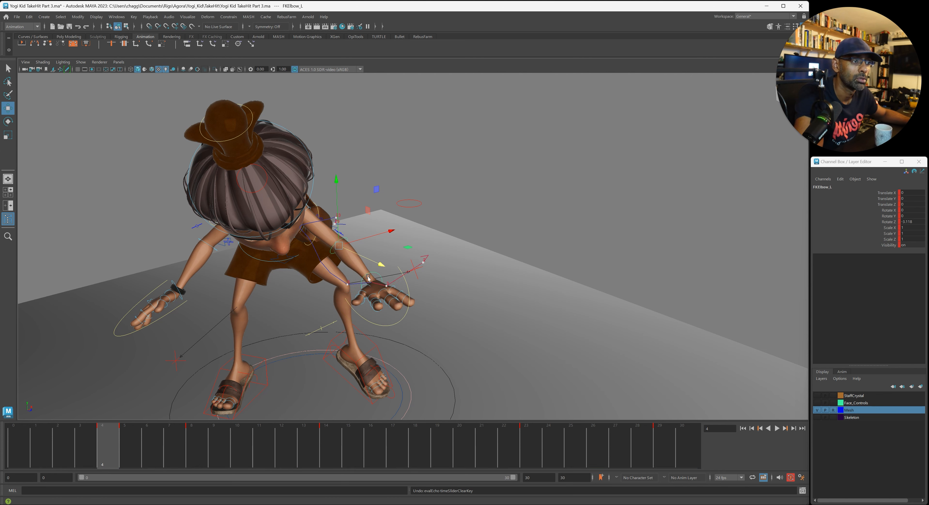
{"action": "left_click", "coordinate": [82, 442]}
{"action": "right_click", "coordinate": [82, 442]}
{"action": "left_click", "coordinate": [116, 334]}
{"action": "left_click_drag", "start_coordinate": [164, 331], "coordinate": [386, 322], "text": "alt"}
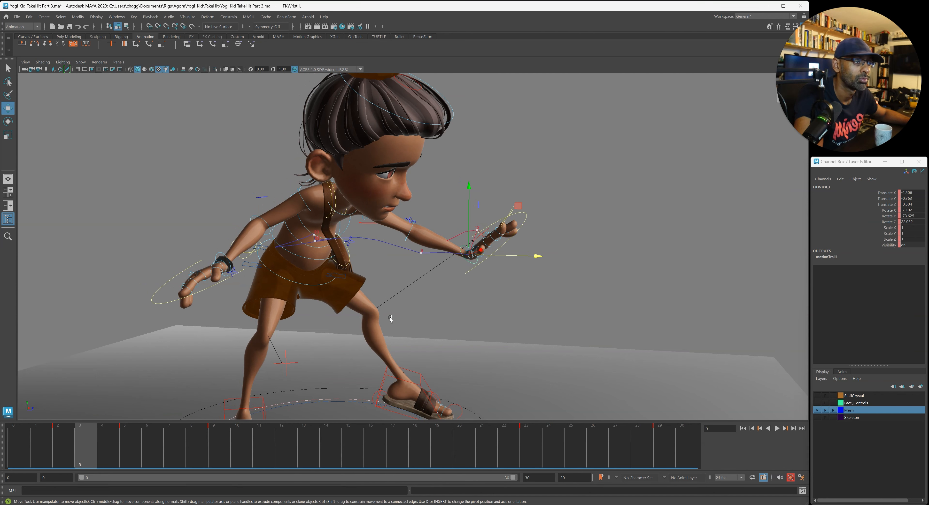
- Rotate the left shoulder control at frame 2 to about -26.7 in X and 35.8 in Z, and step through the following poses
{"action": "key", "text": "comma"}
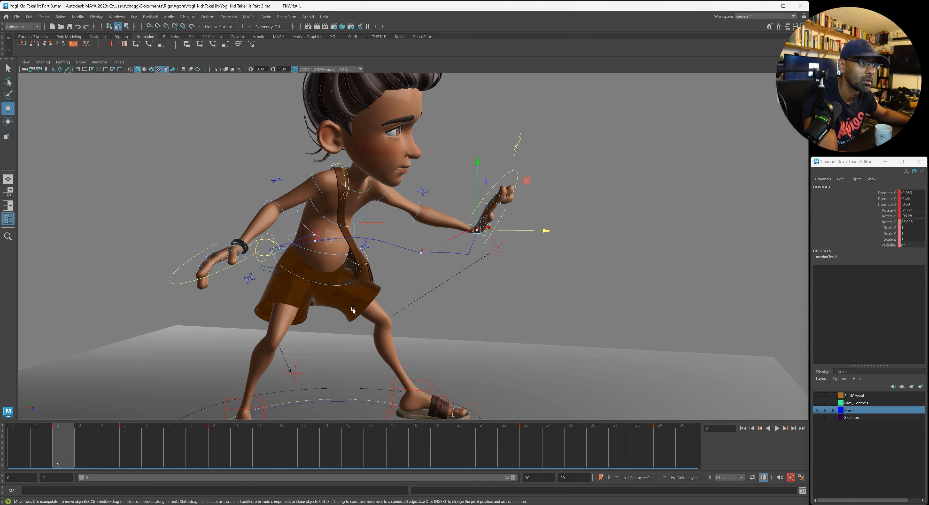
{"action": "left_click", "coordinate": [382, 198]}
{"action": "key", "text": "e"}
{"action": "left_click", "coordinate": [886, 222]}
{"action": "left_click", "coordinate": [421, 220]}
{"action": "left_click_drag", "start_coordinate": [420, 221], "coordinate": [421, 219]}
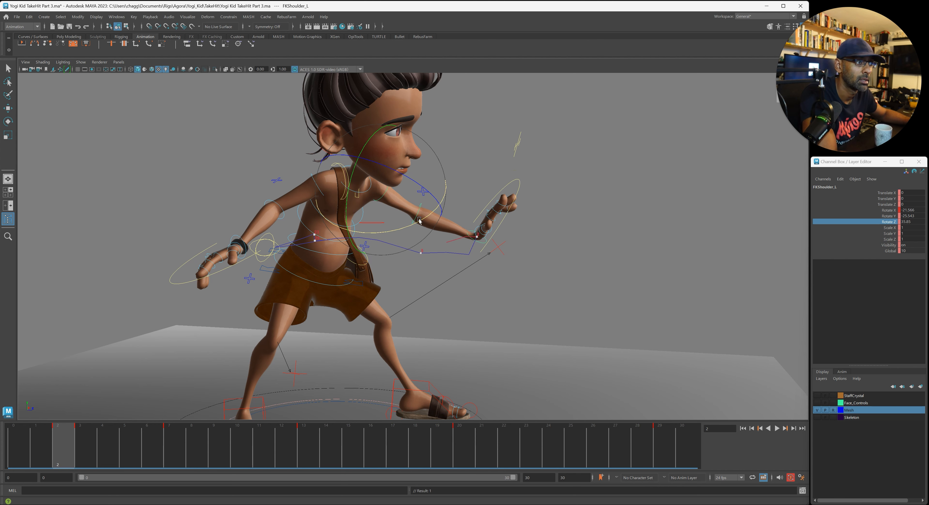
{"action": "left_click", "coordinate": [417, 222]}
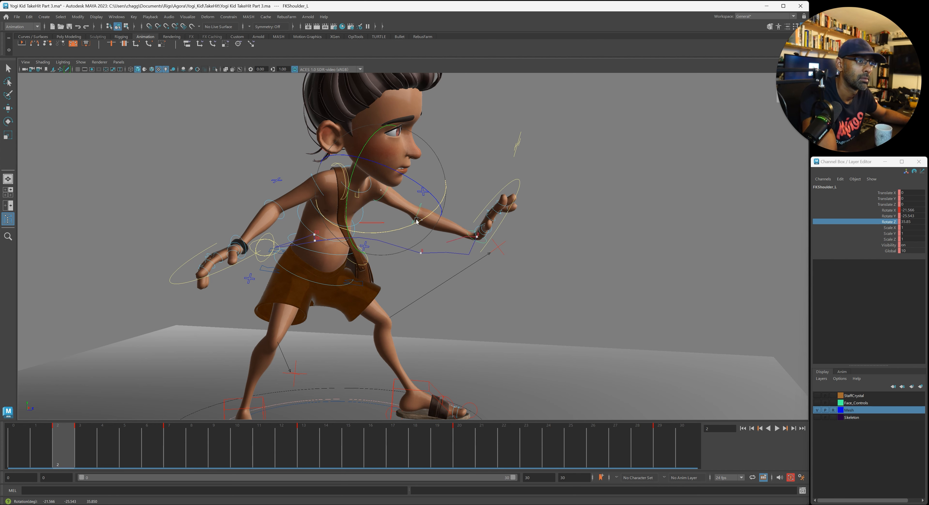
{"action": "left_click_drag", "start_coordinate": [417, 221], "coordinate": [417, 220]}
{"action": "key", "text": "."}
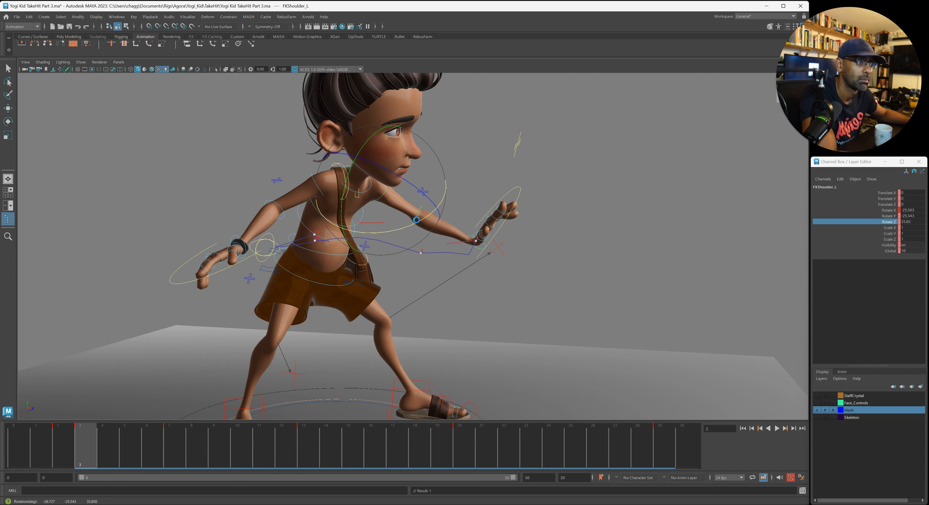
{"action": "key", "text": "."}
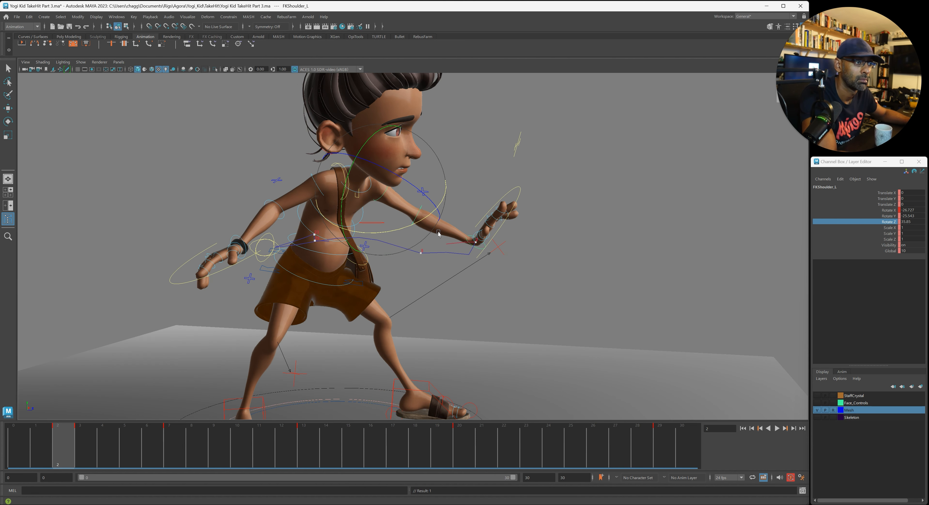
{"action": "key", "text": "."}
{"action": "key", "text": "."}
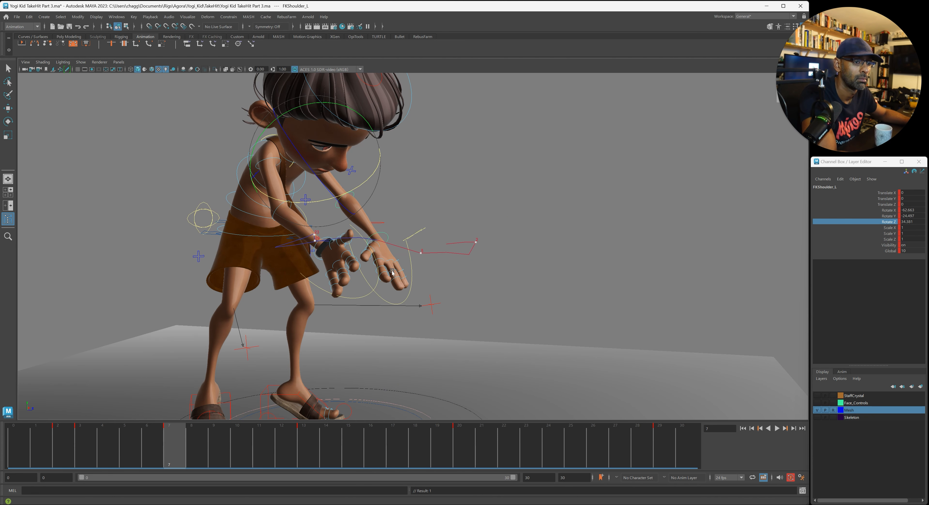
- Rotate the left shoulder control at frame 5 to a Rotate X of about -40.9
{"action": "key", "text": "e"}
{"action": "left_click", "coordinate": [470, 265]}
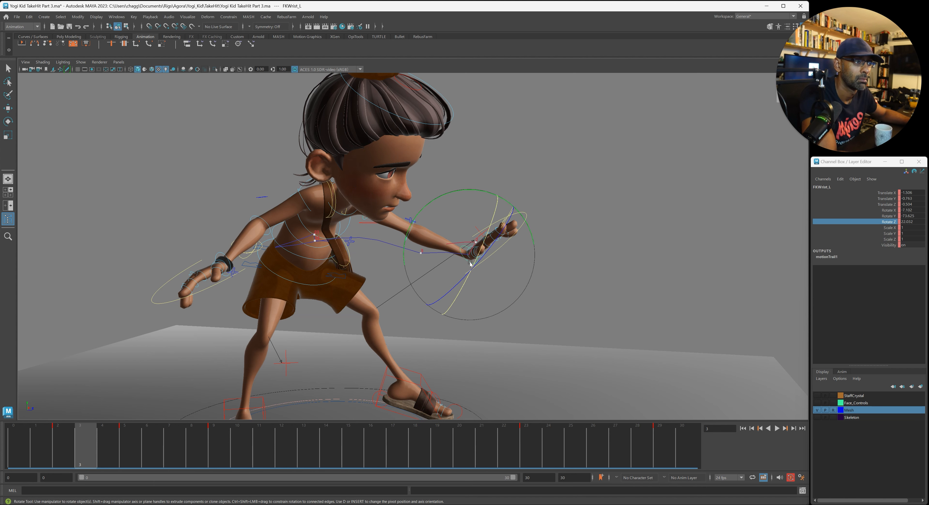
{"action": "key", "text": "."}
{"action": "left_click_drag", "start_coordinate": [443, 270], "coordinate": [394, 229], "text": "alt"}
{"action": "left_click", "coordinate": [304, 183]}
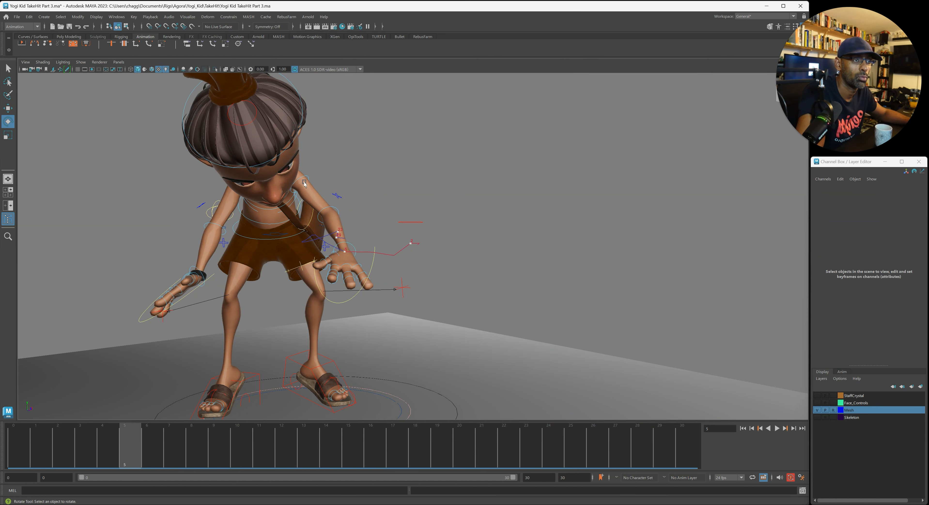
{"action": "left_click", "coordinate": [300, 176]}
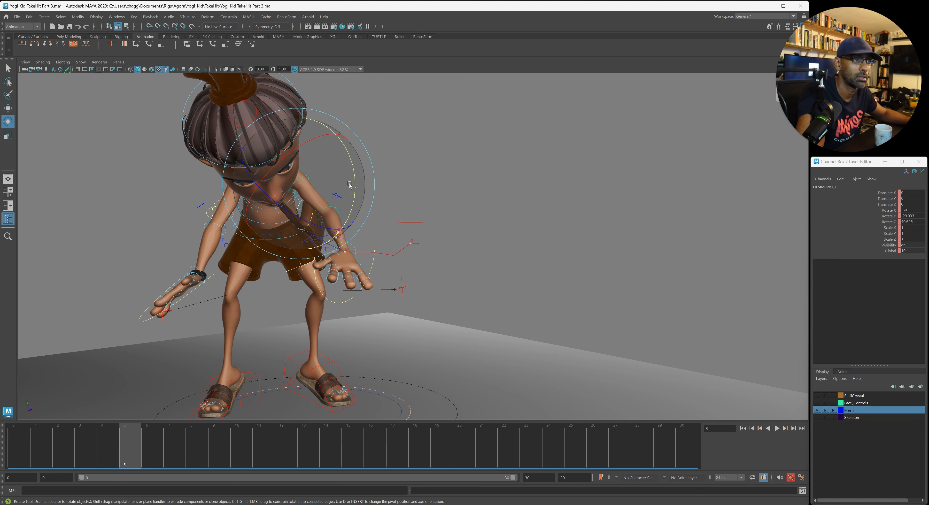
{"action": "left_click", "coordinate": [859, 215]}
{"action": "left_click_drag", "start_coordinate": [741, 251], "coordinate": [356, 196], "text": "alt"}
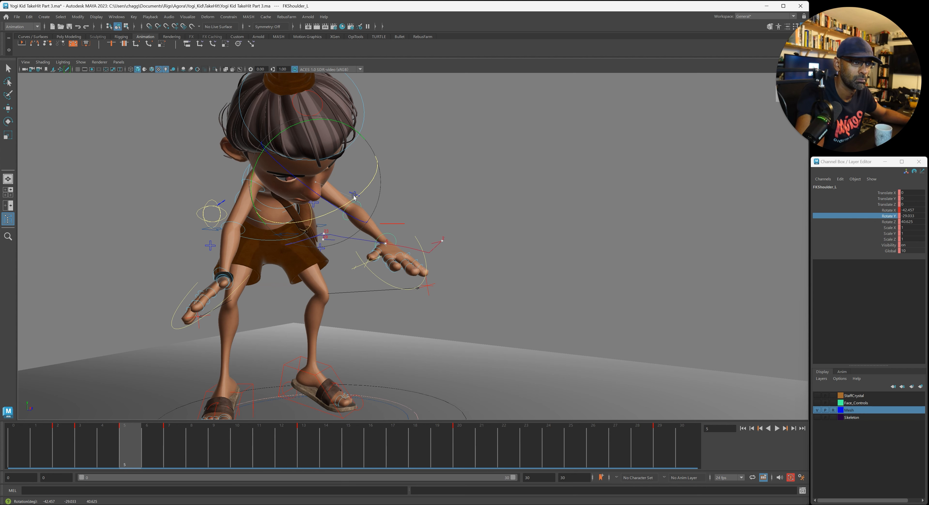
{"action": "left_click_drag", "start_coordinate": [354, 196], "coordinate": [356, 195]}
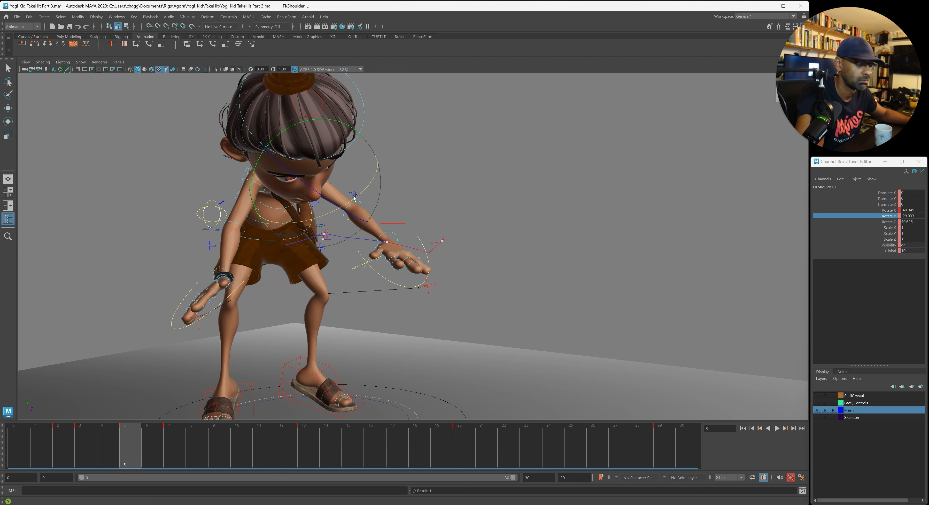
- Examine the left arm's arc from a raised view by stepping back and forth through the shoulder keys
{"action": "key", "text": "period"}
{"action": "left_click_drag", "start_coordinate": [353, 228], "coordinate": [233, 276], "text": "alt"}
{"action": "key", "text": "comma"}
{"action": "key", "text": "comma"}
{"action": "key", "text": "comma"}
{"action": "key", "text": "comma"}
{"action": "key", "text": "period"}
{"action": "key", "text": "period"}
{"action": "key", "text": "period"}
{"action": "key", "text": "period"}
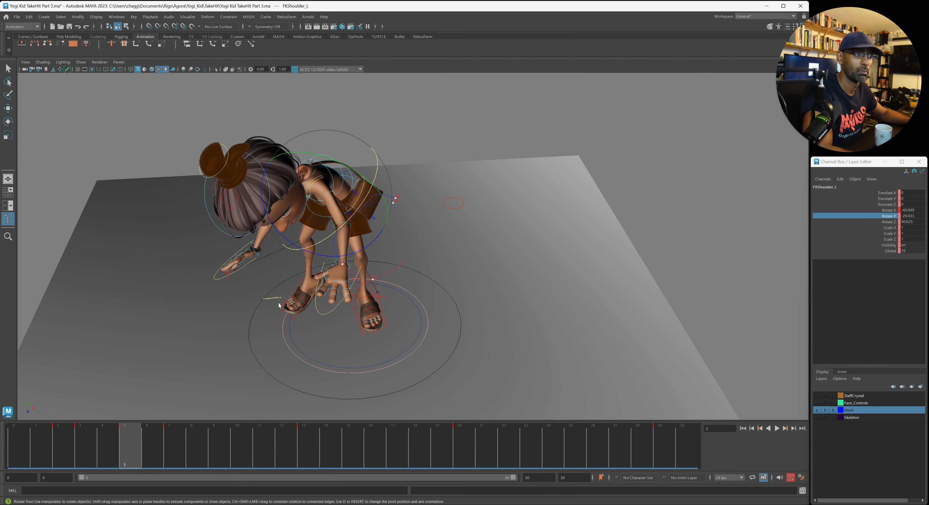
{"action": "key", "text": "period"}
{"action": "key", "text": "period"}
{"action": "key", "text": "period"}
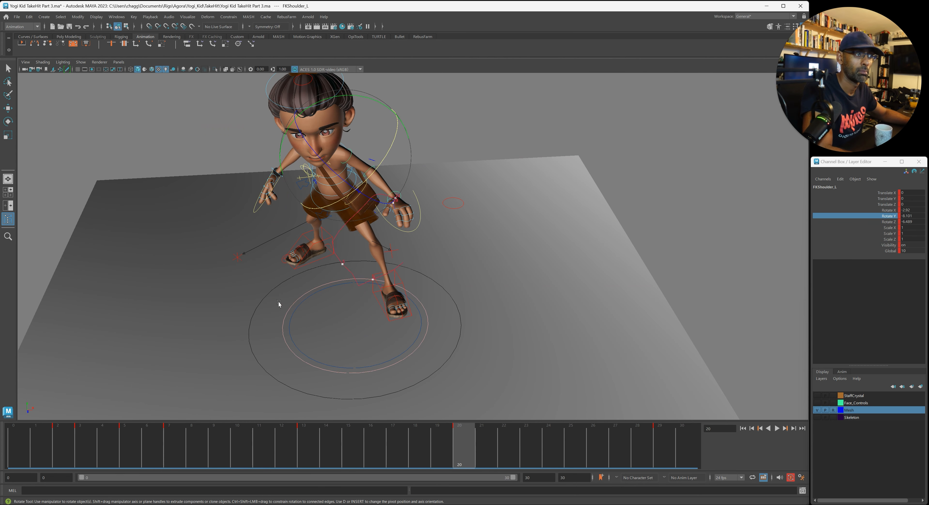
- Rotate the left shoulder control at frame 10 to a Rotate Z of about 19.7, judging the arm from above
{"action": "left_click_drag", "start_coordinate": [279, 305], "coordinate": [392, 307], "text": "alt"}
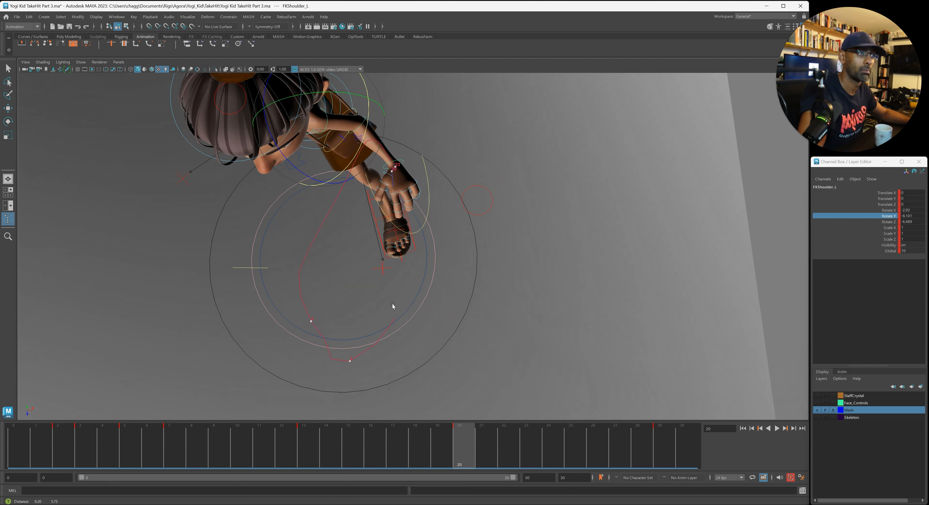
{"action": "key", "text": "comma"}
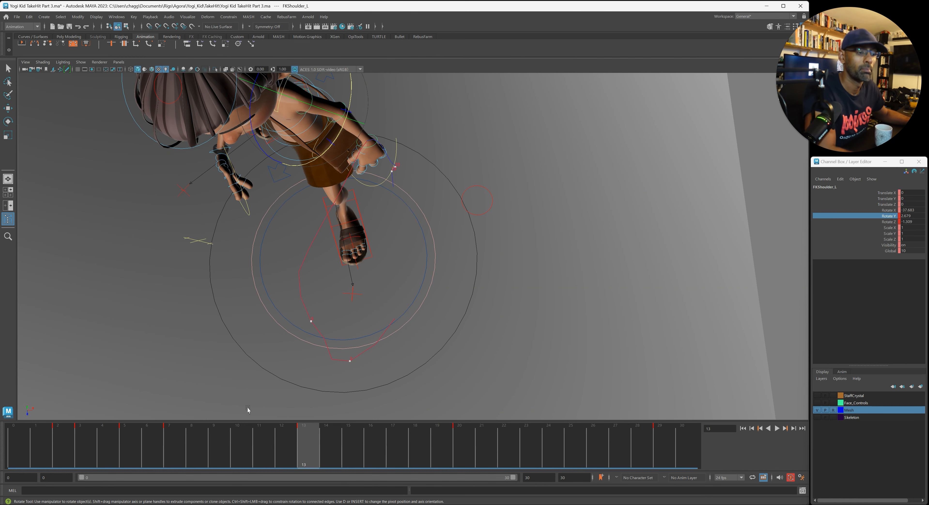
{"action": "left_click", "coordinate": [237, 440]}
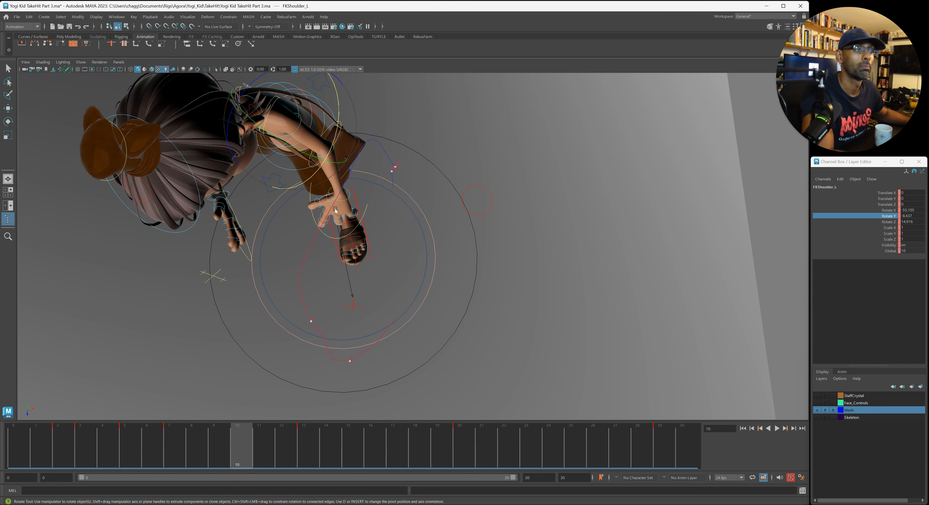
{"action": "left_click_drag", "start_coordinate": [230, 120], "coordinate": [232, 116]}
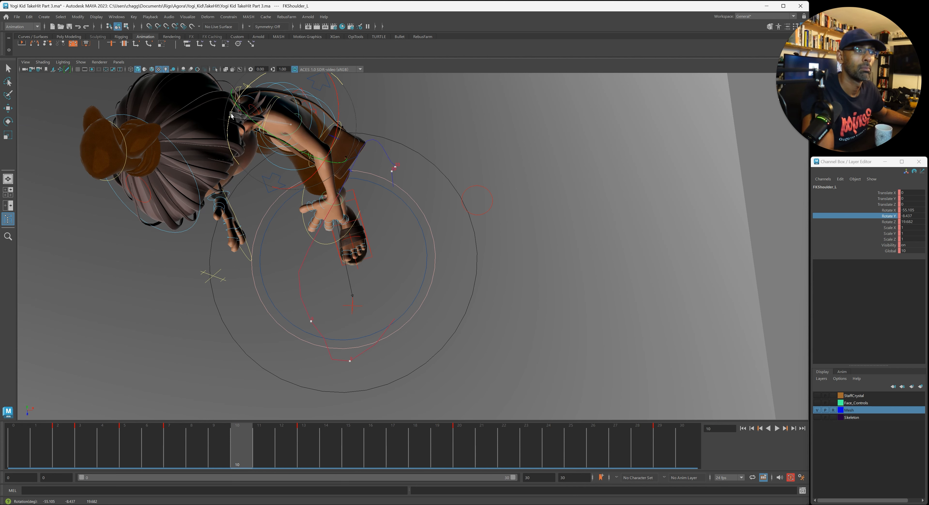
- Rotate the left elbow control at frame 10 to a Rotate Z of about 19.2 and step through the neighbouring keys
{"action": "left_click", "coordinate": [384, 121]}
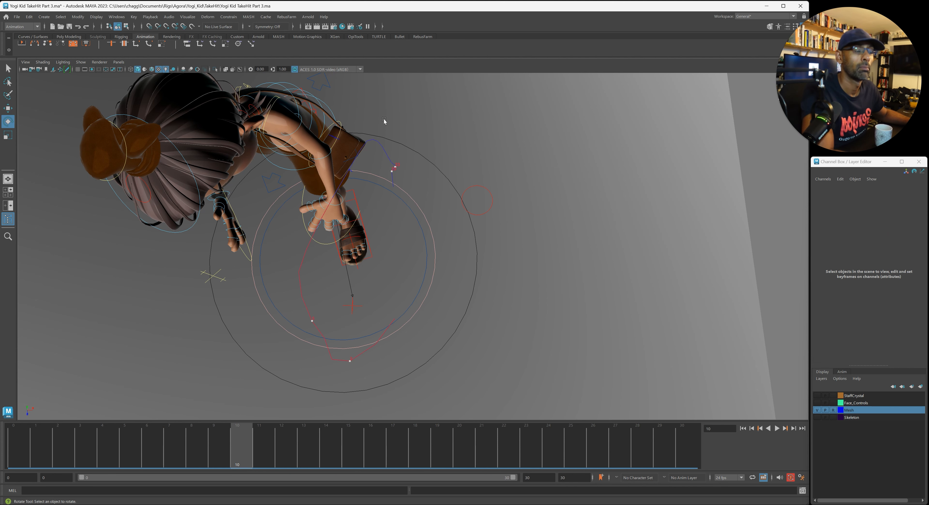
{"action": "left_click", "coordinate": [328, 157]}
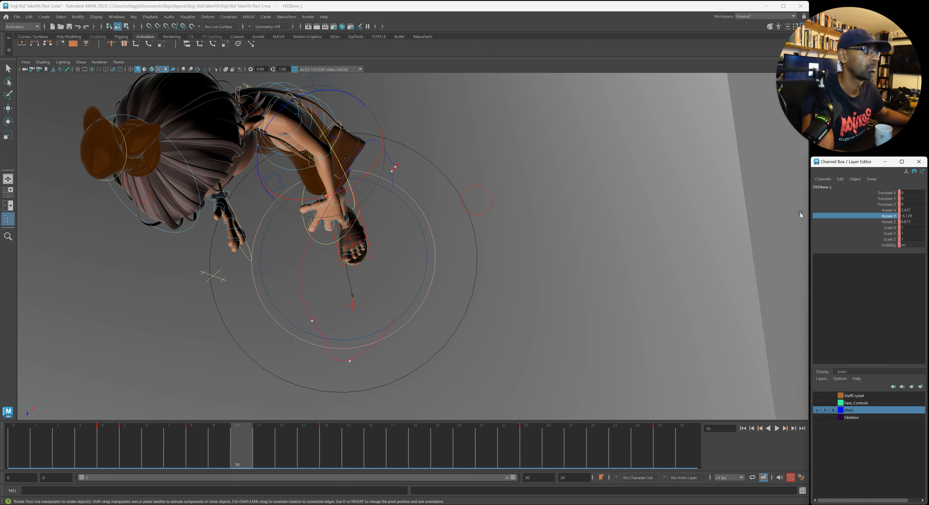
{"action": "left_click", "coordinate": [258, 149]}
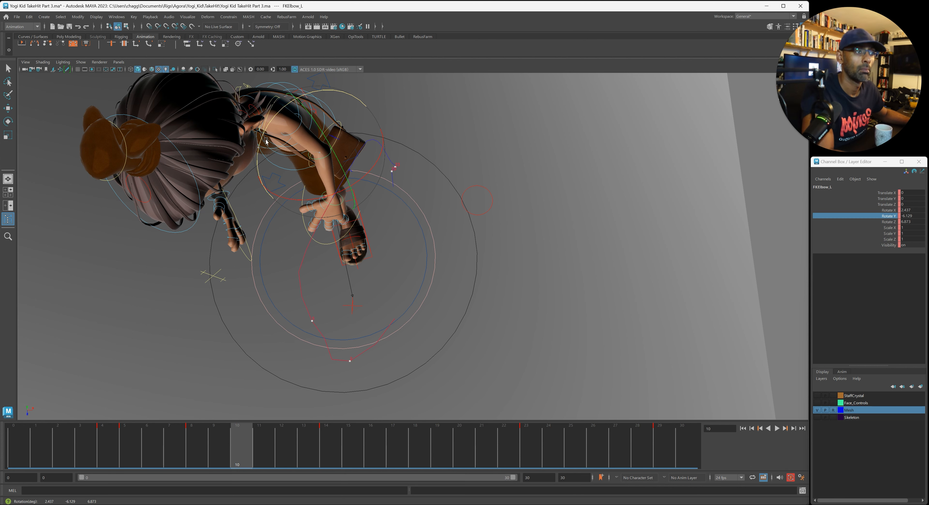
{"action": "left_click_drag", "start_coordinate": [267, 141], "coordinate": [268, 141]}
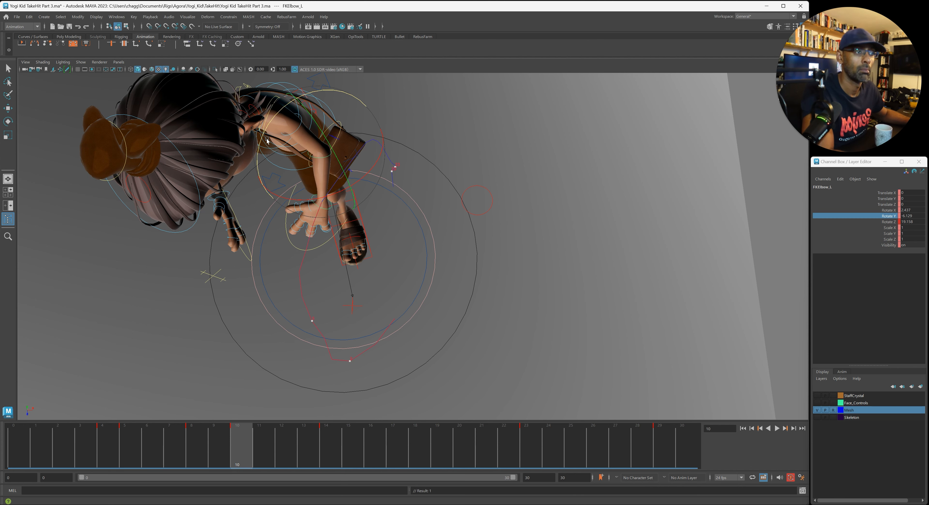
{"action": "key", "text": "comma"}
{"action": "key", "text": "period"}
{"action": "key", "text": "period"}
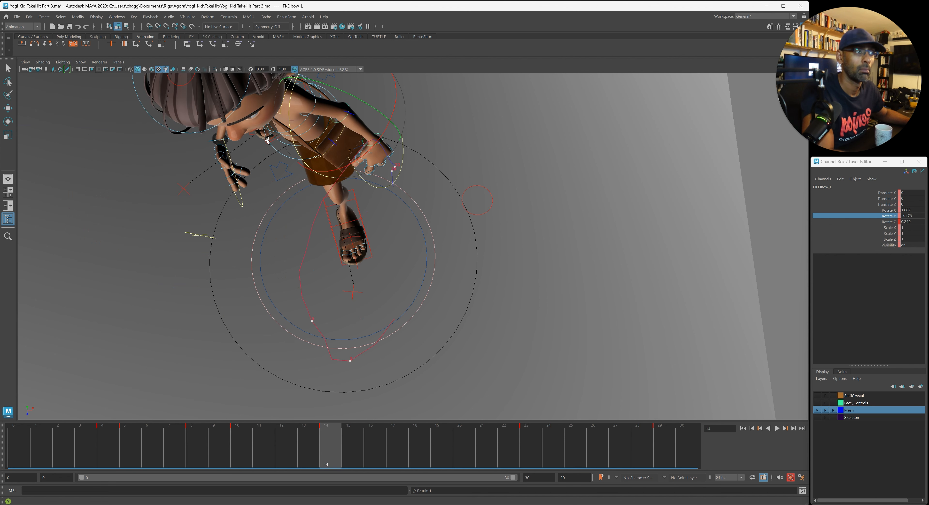
- Rotate the left shoulder control at frame 23 to a Rotate Z of about -17.5 and compare it with the adjacent keyed poses
{"action": "key", "text": "period"}
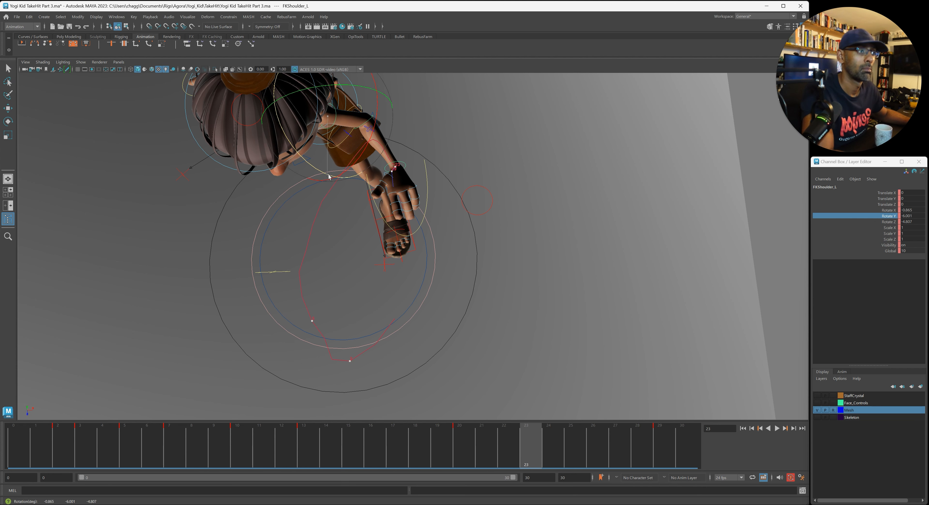
{"action": "left_click_drag", "start_coordinate": [334, 177], "coordinate": [461, 234]}
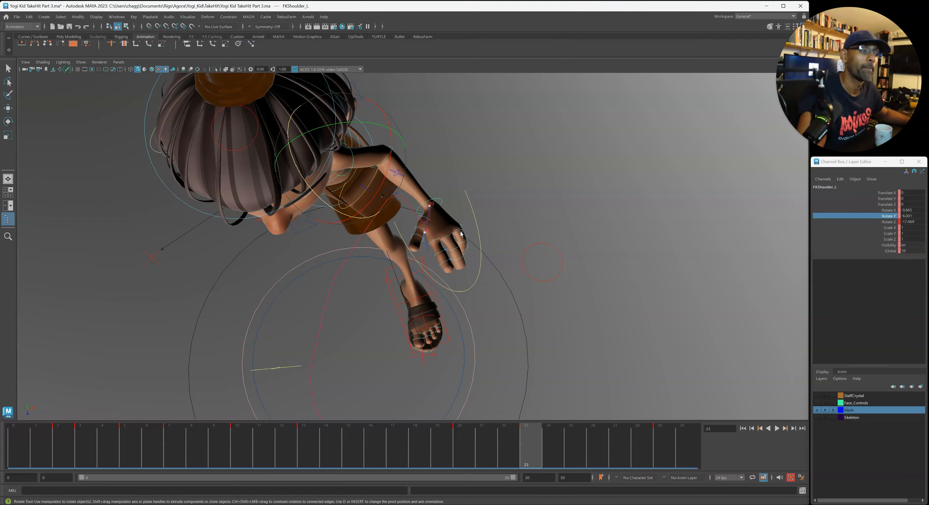
{"action": "key", "text": "comma"}
{"action": "key", "text": "comma"}
{"action": "key", "text": "period"}
{"action": "key", "text": "period"}
{"action": "key", "text": "period"}
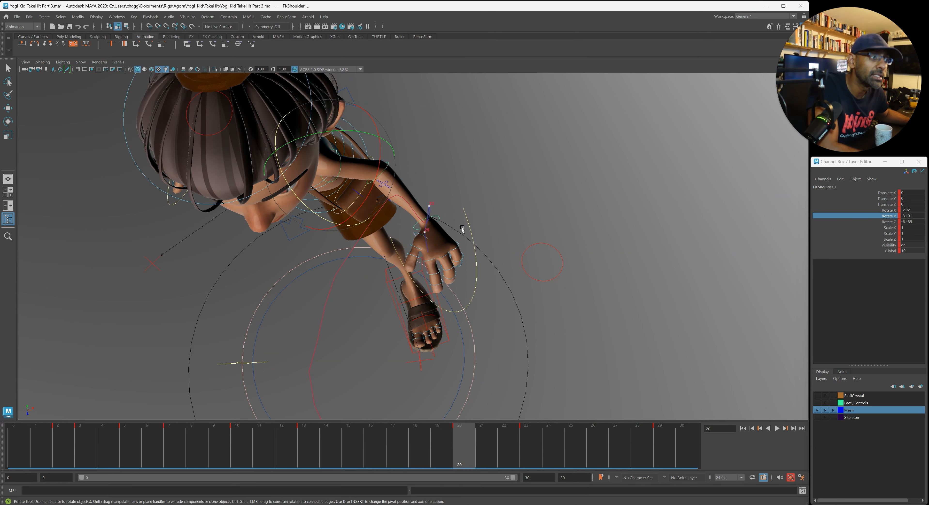
{"action": "key", "text": "comma"}
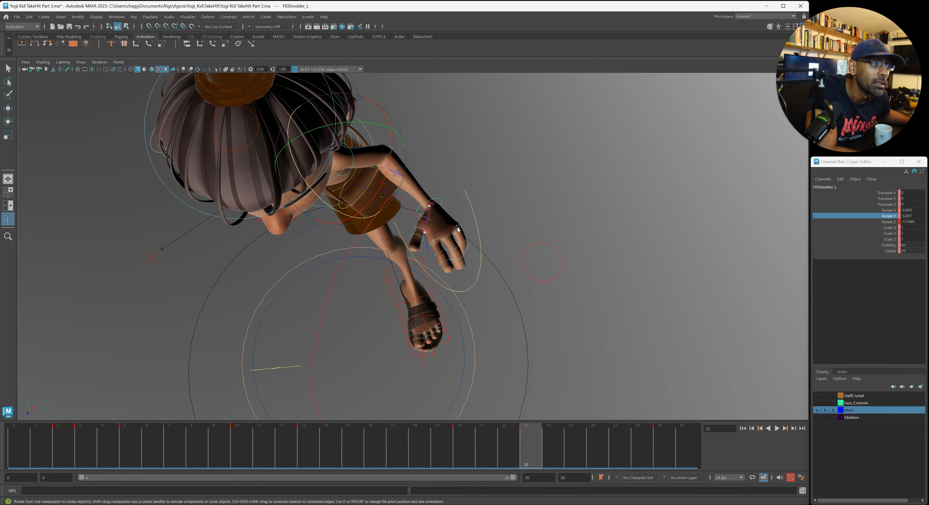
- Adjust the left shoulder control at frame 26 and rotate it at frame 23 to a Rotate X of about -5.7
{"action": "left_click_drag", "start_coordinate": [542, 434], "coordinate": [591, 446]}
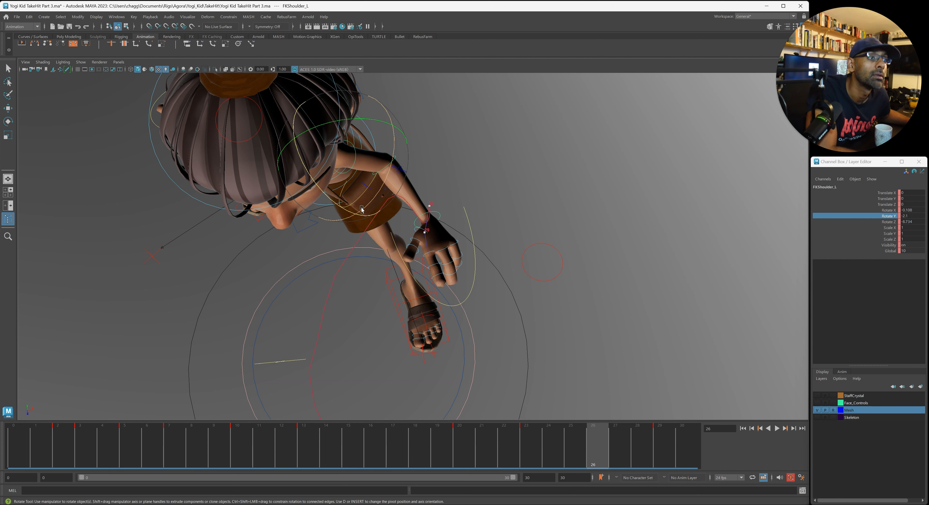
{"action": "left_click_drag", "start_coordinate": [370, 205], "coordinate": [368, 205]}
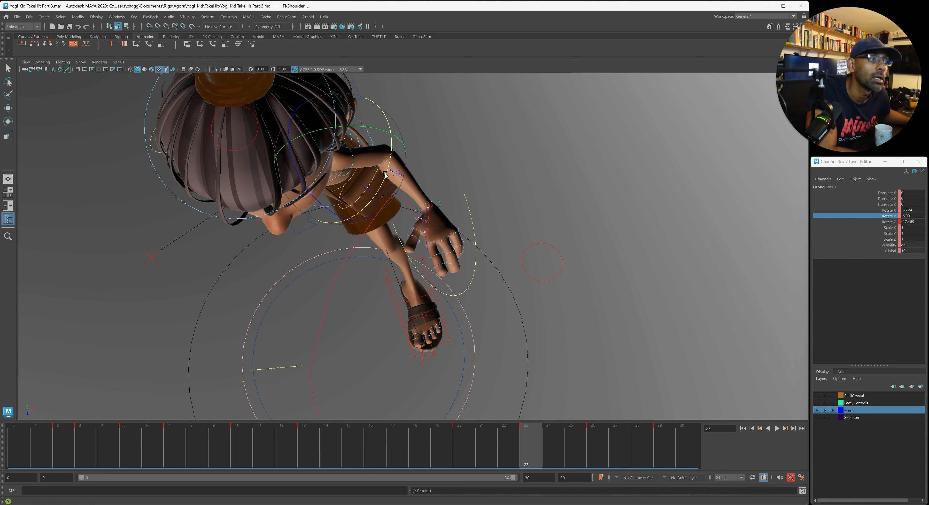
{"action": "key", "text": "."}
{"action": "left_click_drag", "start_coordinate": [534, 447], "coordinate": [491, 437]}
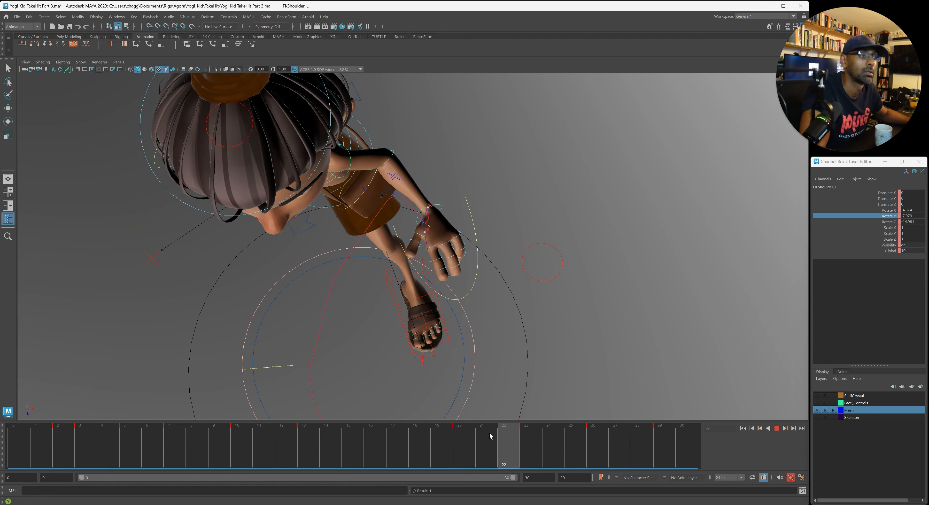
- Play back the settle from the front, and delete the left shoulder control's keys from frame 23 through 27
{"action": "right_click_drag", "start_coordinate": [577, 347], "coordinate": [289, 315], "text": "alt"}
{"action": "left_click_drag", "start_coordinate": [288, 315], "coordinate": [301, 265], "text": "alt"}
{"action": "key", "text": "alt+v"}
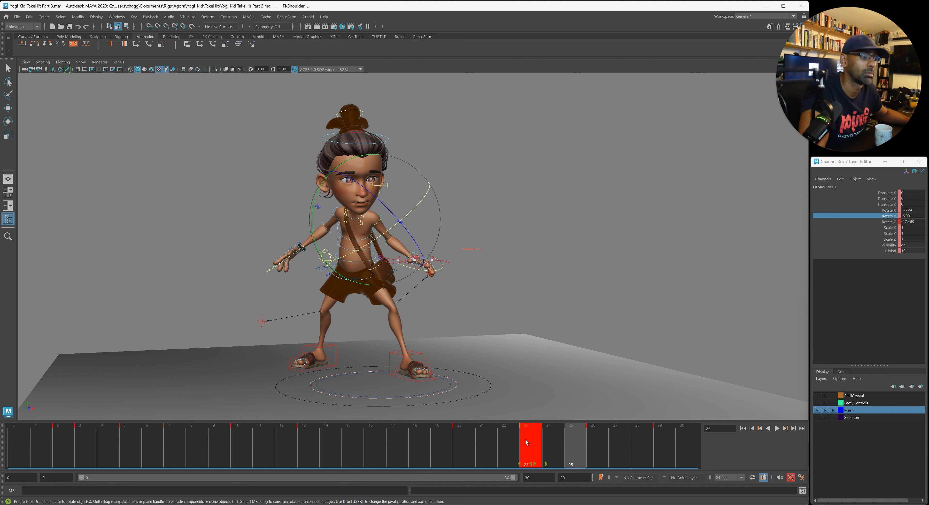
{"action": "left_click_drag", "start_coordinate": [526, 443], "coordinate": [619, 453], "text": "shift"}
{"action": "right_click", "coordinate": [620, 456]}
{"action": "left_click", "coordinate": [628, 336]}
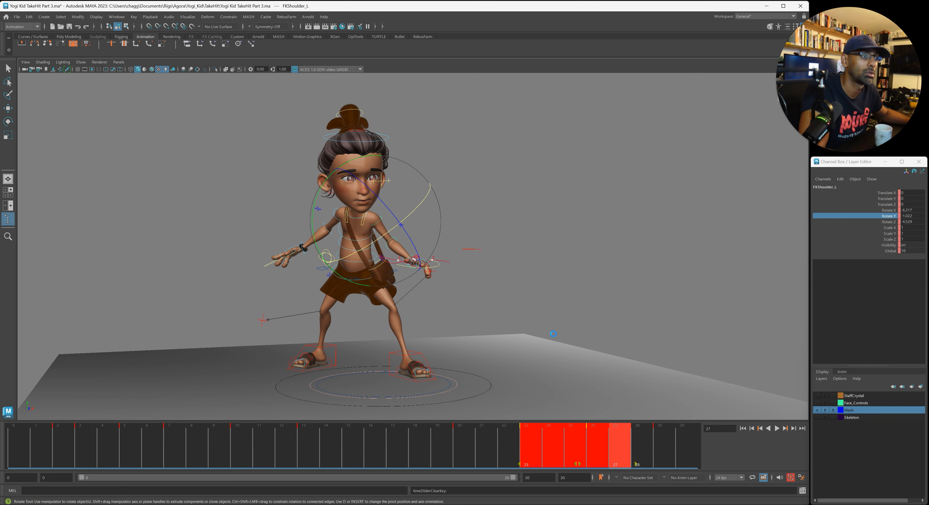
- Play the animation and examine the left arm's motion from above, from the front and at different zoom distances
{"action": "left_click_drag", "start_coordinate": [328, 343], "coordinate": [464, 374], "text": "alt"}
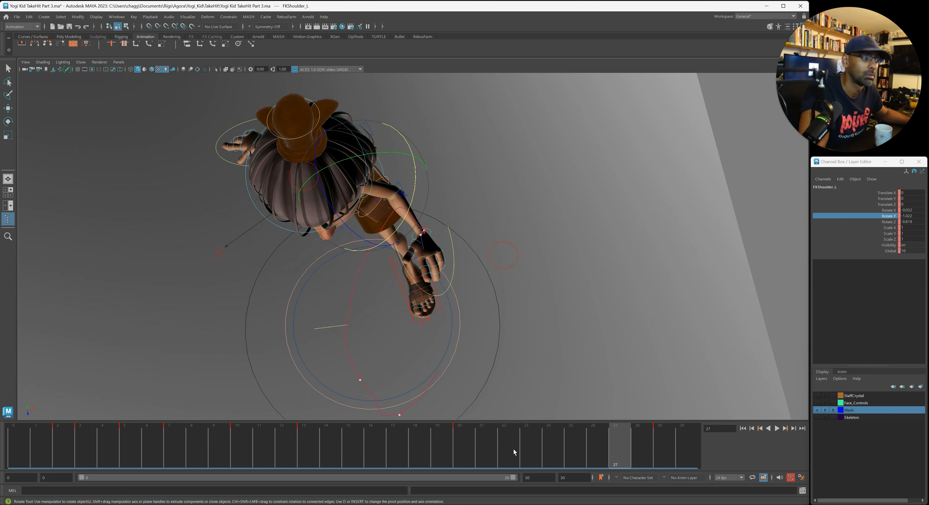
{"action": "key", "text": "alt+v"}
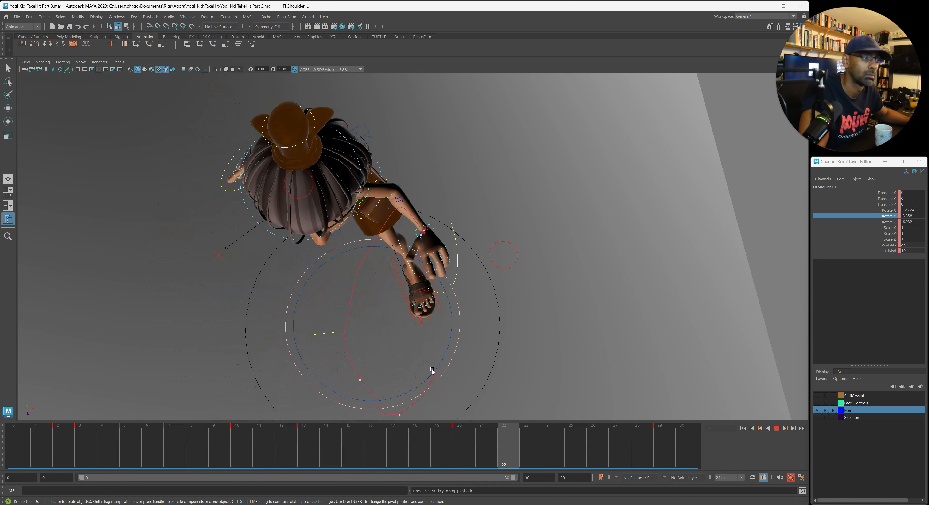
{"action": "left_click_drag", "start_coordinate": [429, 369], "coordinate": [431, 339], "text": "alt"}
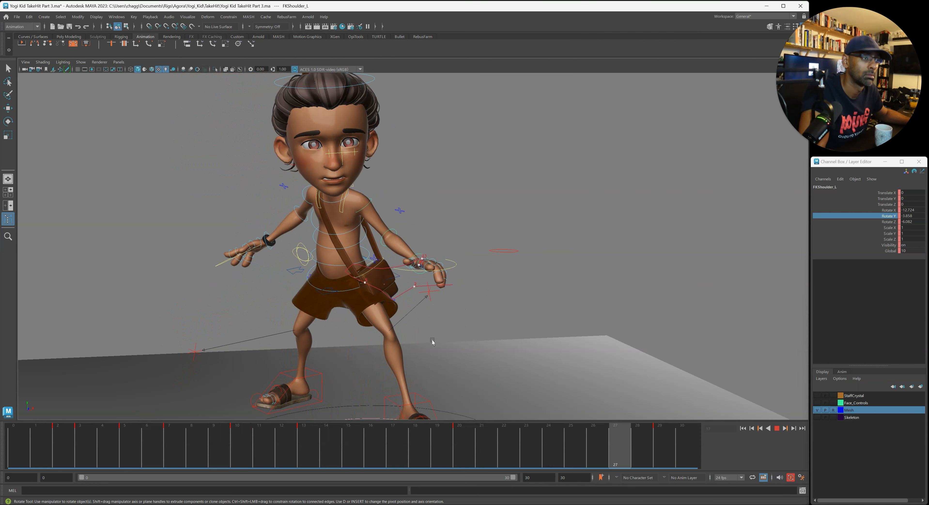
{"action": "right_click_drag", "start_coordinate": [431, 343], "coordinate": [318, 347], "text": "alt"}
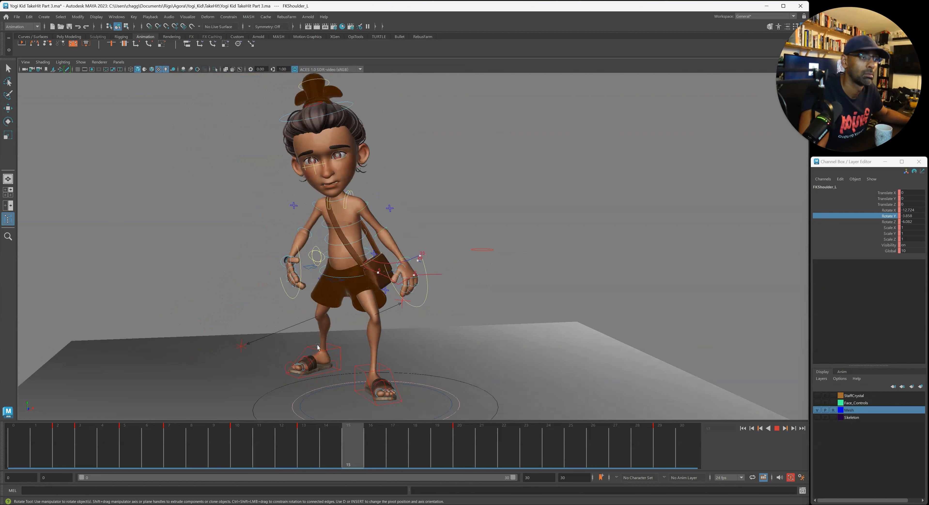
{"action": "right_click_drag", "start_coordinate": [406, 345], "coordinate": [369, 345], "text": "alt"}
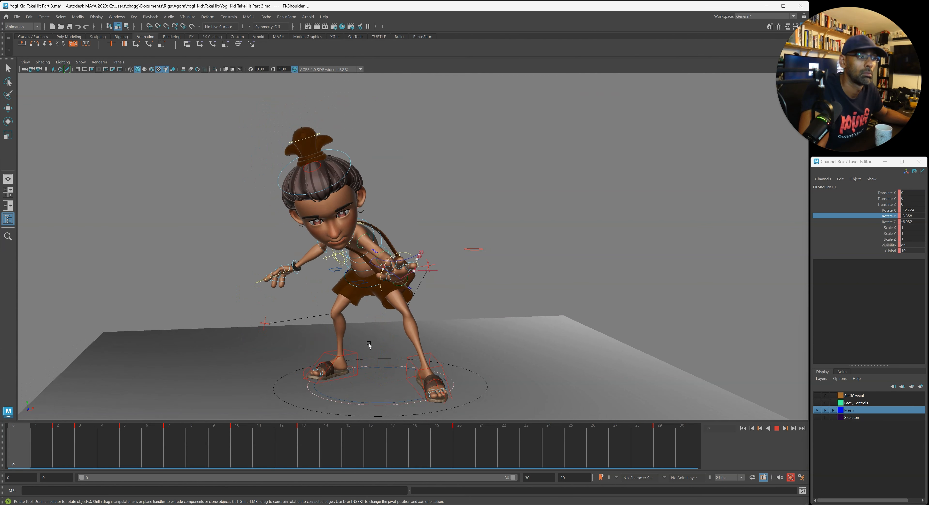
{"action": "left_click_drag", "start_coordinate": [368, 347], "coordinate": [359, 367], "text": "alt"}
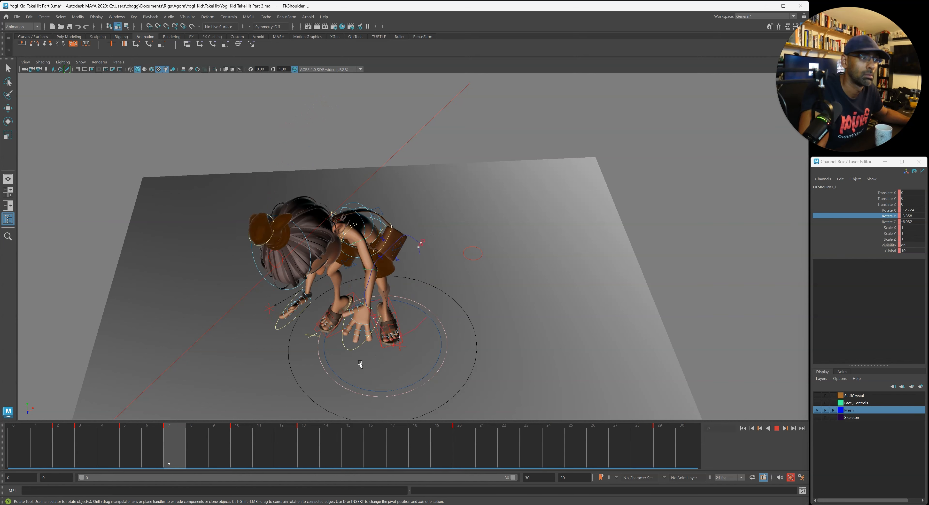
{"action": "left_click_drag", "start_coordinate": [360, 364], "coordinate": [368, 340], "text": "alt"}
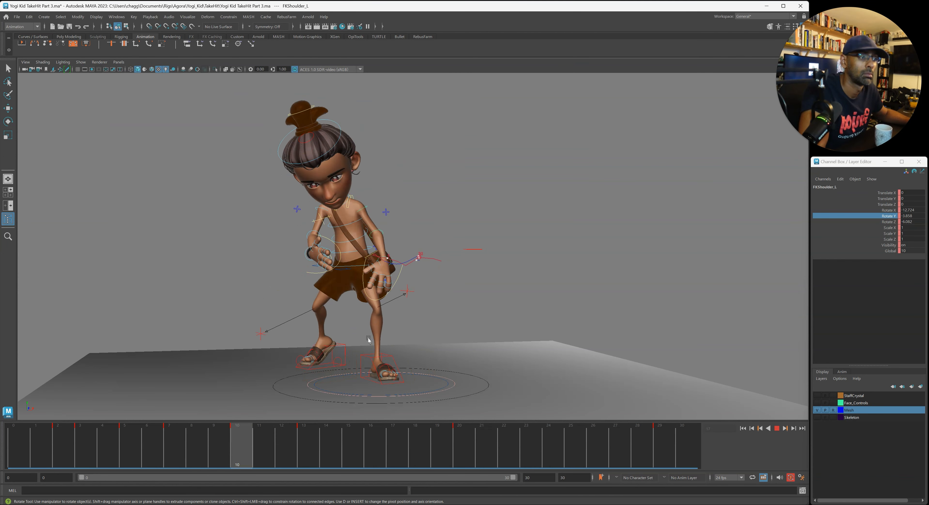
{"action": "left_click_drag", "start_coordinate": [367, 342], "coordinate": [266, 348], "text": "alt"}
{"action": "right_click_drag", "start_coordinate": [294, 339], "coordinate": [393, 333], "text": "alt"}
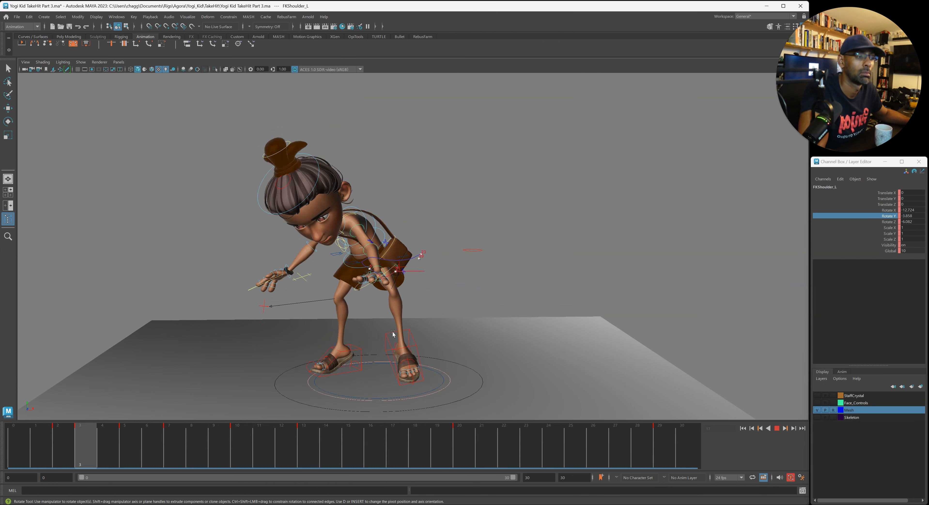
{"action": "key", "text": "alt+v"}
{"action": "key", "text": "."}
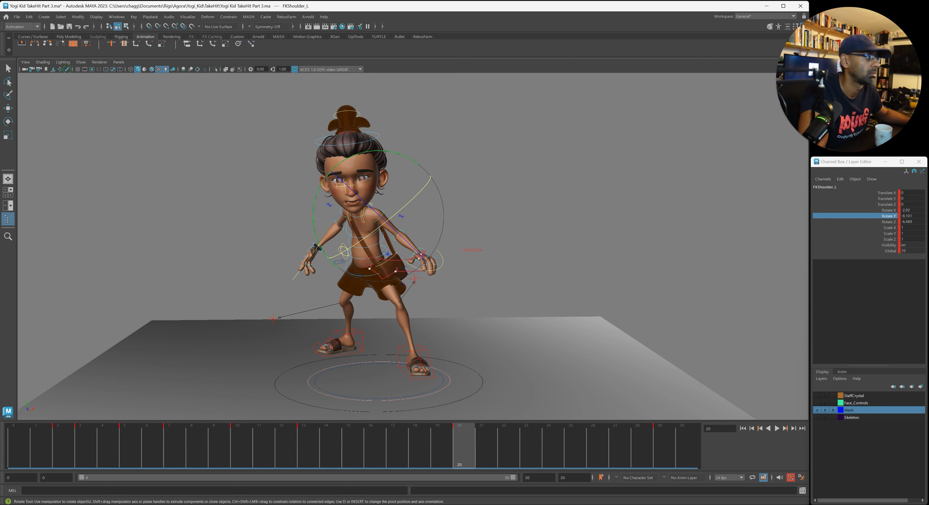
- Examine the left wrist control's Rotate X, Y and Z curves in the Graph Editor
{"action": "left_click", "coordinate": [638, 223]}
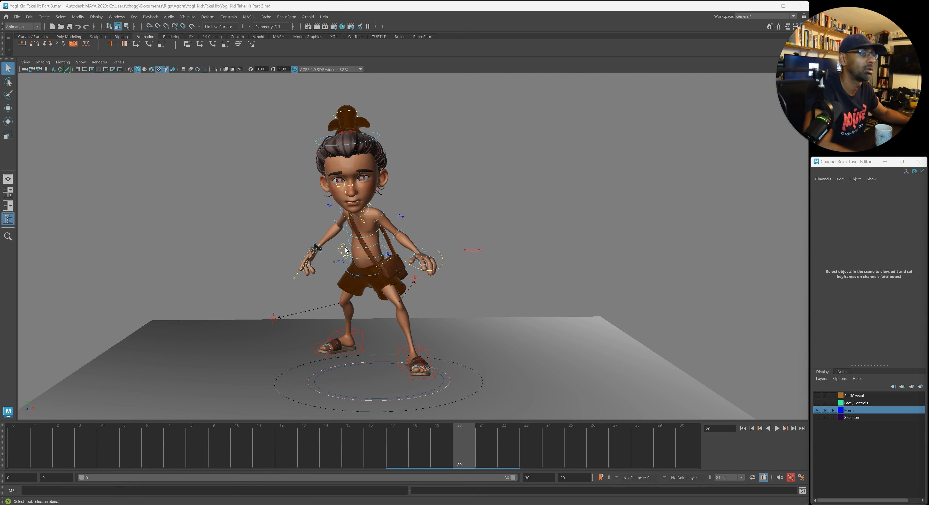
{"action": "left_click", "coordinate": [422, 249]}
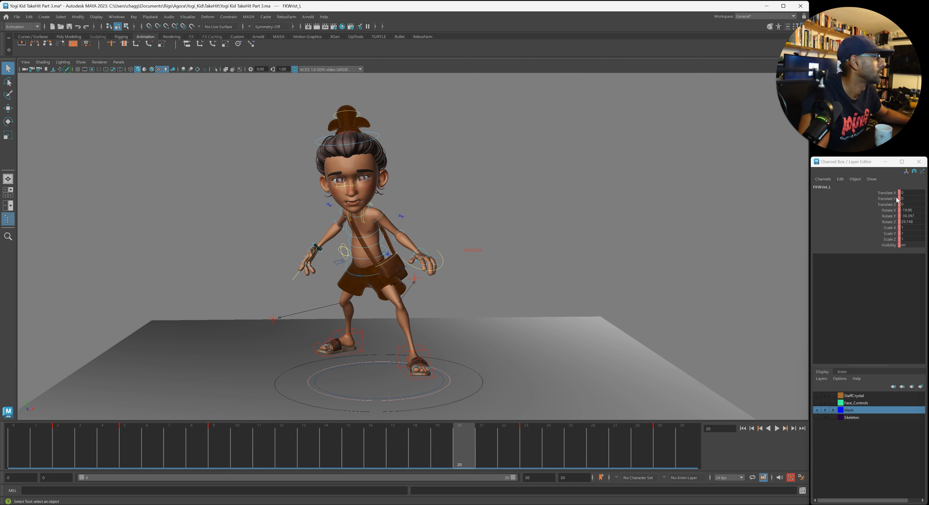
{"action": "left_click_drag", "start_coordinate": [928, 77], "coordinate": [506, 78]}
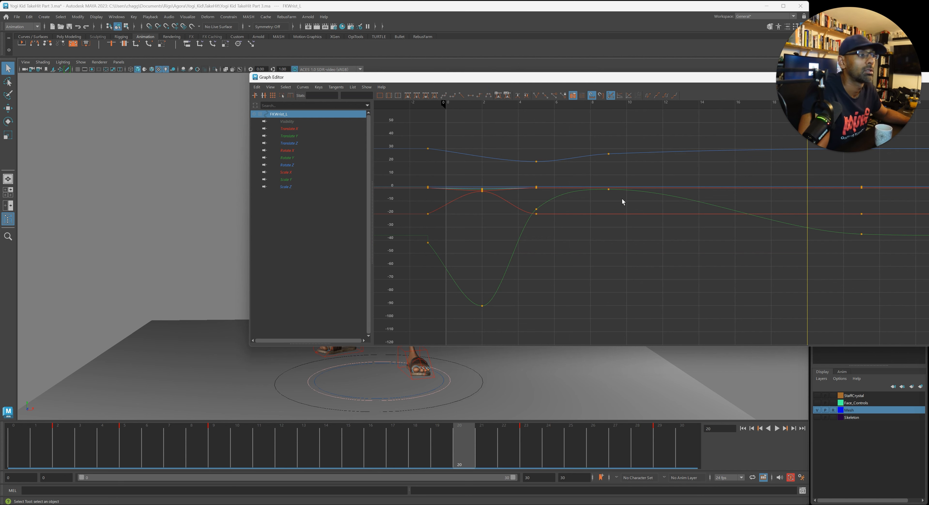
{"action": "left_click", "coordinate": [304, 137]}
{"action": "left_click", "coordinate": [300, 150]}
{"action": "left_click", "coordinate": [302, 157]}
{"action": "left_click", "coordinate": [305, 165]}
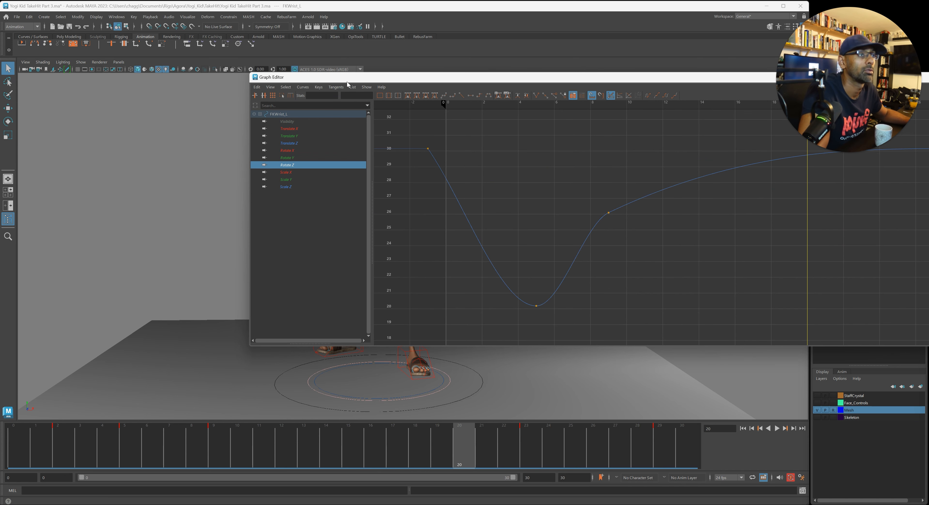
{"action": "left_click_drag", "start_coordinate": [347, 82], "coordinate": [928, 81]}
- Scrub the left elbow's motion around frame 8 and show its animation curves in the Graph Editor beside the character
{"action": "left_click", "coordinate": [399, 233]}
{"action": "left_click_drag", "start_coordinate": [265, 448], "coordinate": [191, 449]}
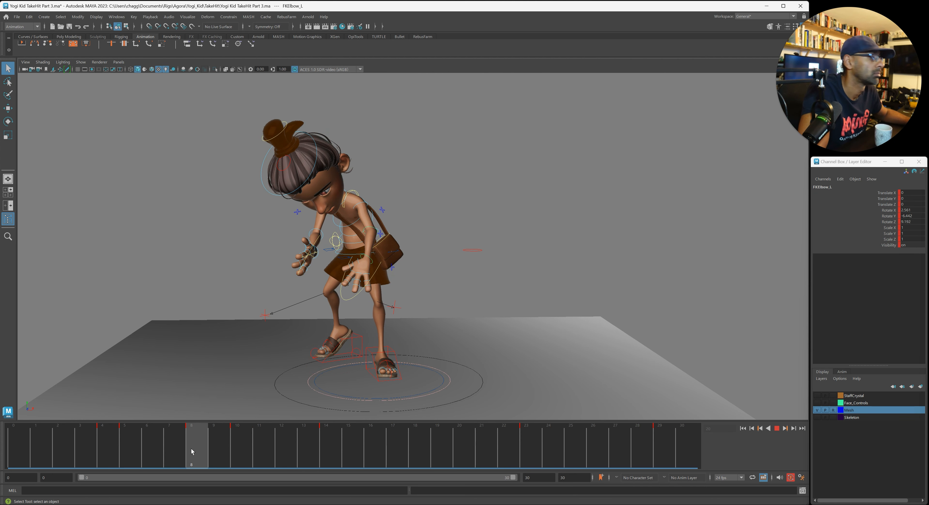
{"action": "left_click_drag", "start_coordinate": [928, 87], "coordinate": [554, 116]}
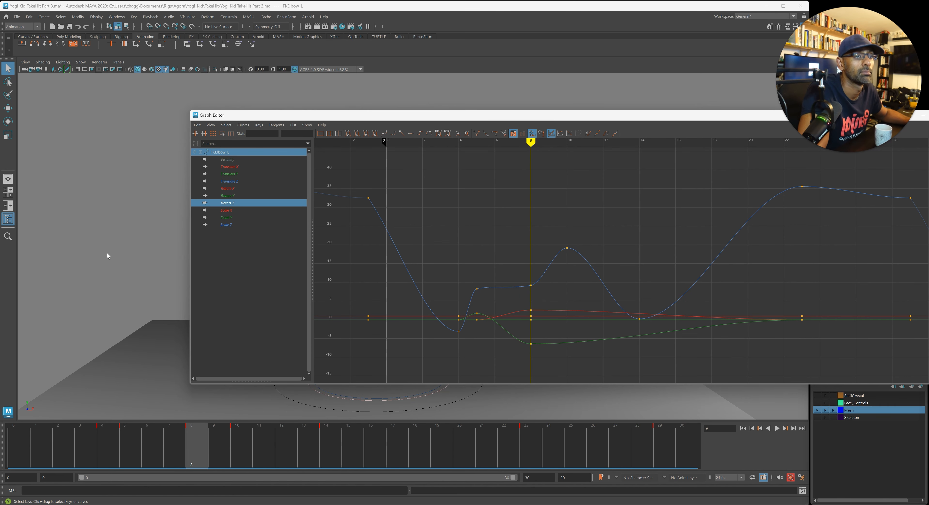
{"action": "middle_click_drag", "start_coordinate": [107, 254], "coordinate": [18, 265], "text": "alt"}
{"action": "left_click_drag", "start_coordinate": [189, 200], "coordinate": [371, 201]}
- Delete the left elbow control's key at frame 8 and play back the animation
{"action": "left_click_drag", "start_coordinate": [178, 462], "coordinate": [187, 444]}
{"action": "right_click", "coordinate": [203, 447]}
{"action": "left_click", "coordinate": [224, 334]}
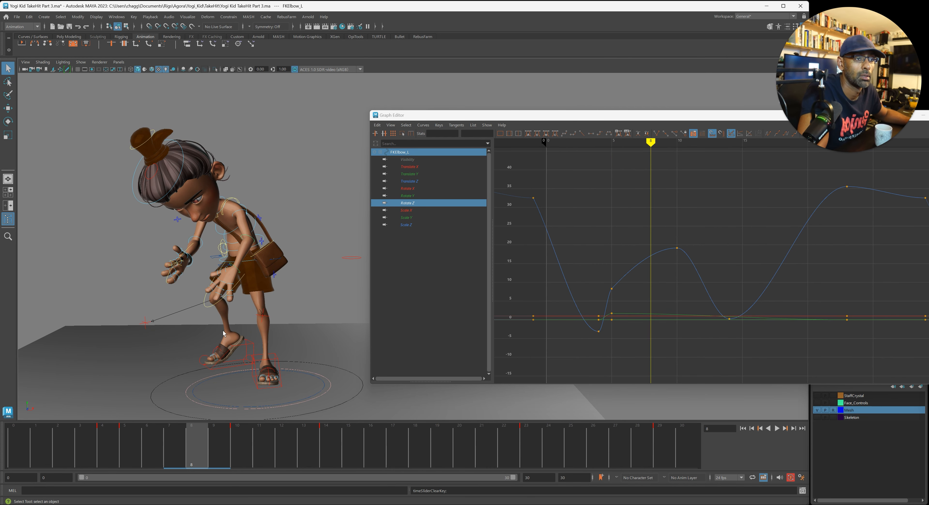
{"action": "key", "text": "alt+v"}
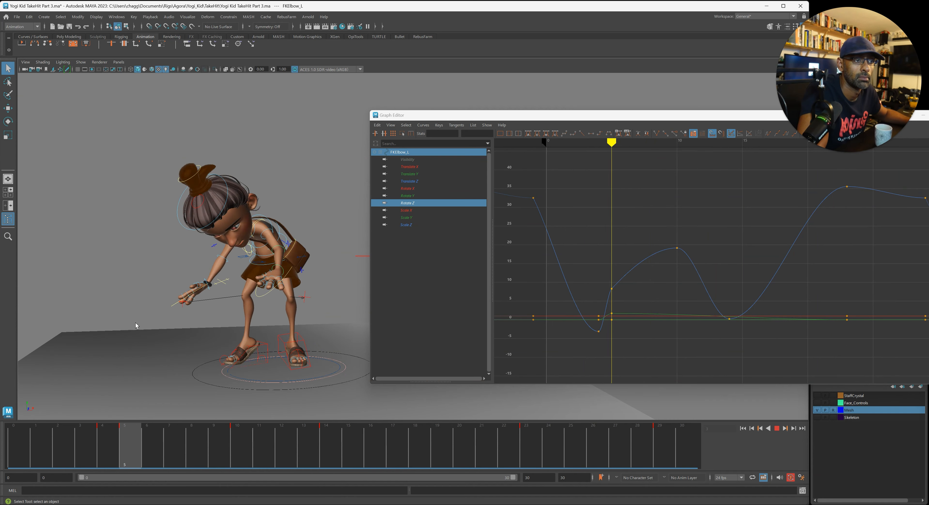
- Lower the left elbow's Rotate Z key at frame 10 to 14.577 and play back the animation
{"action": "key", "text": "Escape"}
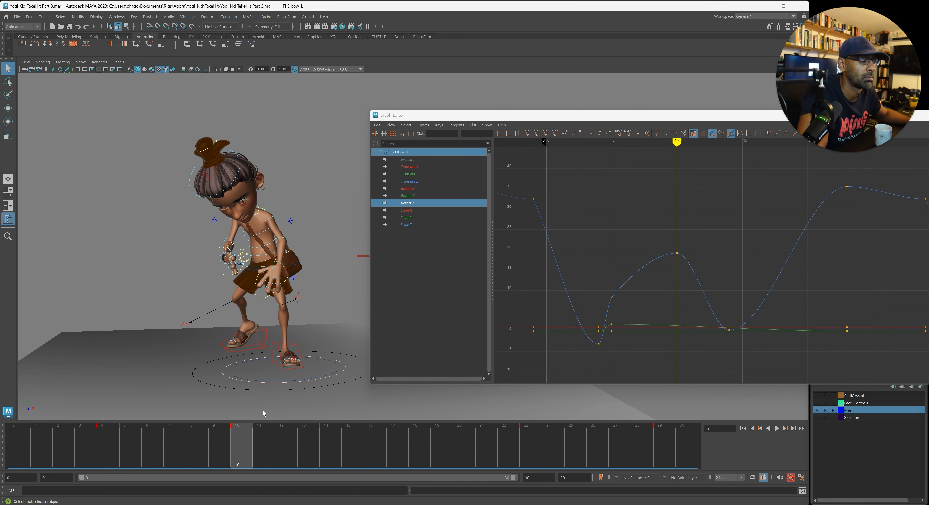
{"action": "left_click", "coordinate": [677, 253]}
{"action": "key", "text": "alt+s"}
{"action": "key", "text": "alt+v"}
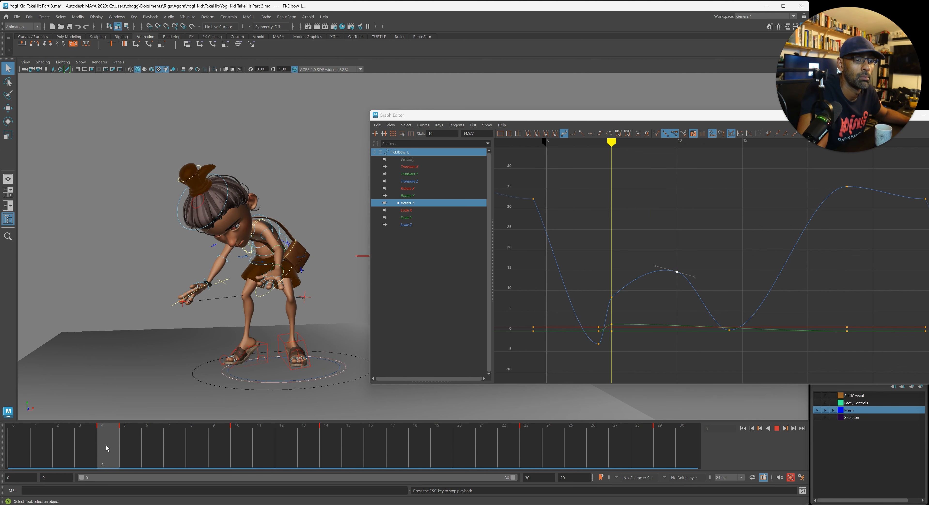
{"action": "key", "text": "alt+v"}
- Rotate the left wrist control into a new pose at frame 11, delete its key at frame 9, and play back
{"action": "left_click", "coordinate": [275, 271]}
{"action": "mouse_move", "coordinate": [172, 449]}
{"action": "left_mouse_down"}
{"action": "mouse_move", "coordinate": [127, 446]}
{"action": "mouse_move", "coordinate": [260, 451]}
{"action": "left_mouse_up"}
{"action": "key", "text": "e"}
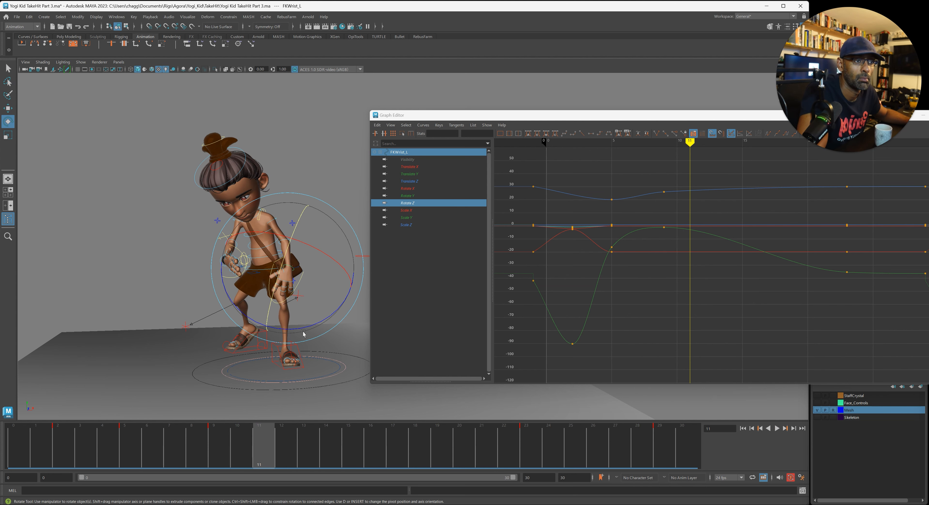
{"action": "left_click_drag", "start_coordinate": [300, 330], "coordinate": [297, 330]}
{"action": "left_click_drag", "start_coordinate": [260, 288], "coordinate": [255, 301]}
{"action": "left_click_drag", "start_coordinate": [236, 453], "coordinate": [221, 450]}
{"action": "right_click", "coordinate": [221, 450]}
{"action": "left_click", "coordinate": [248, 334]}
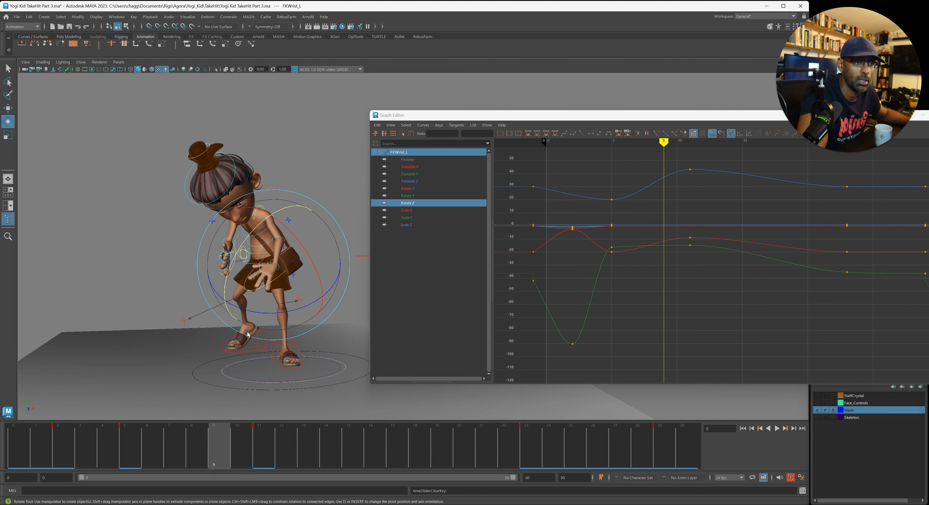
{"action": "key", "text": "alt+v"}
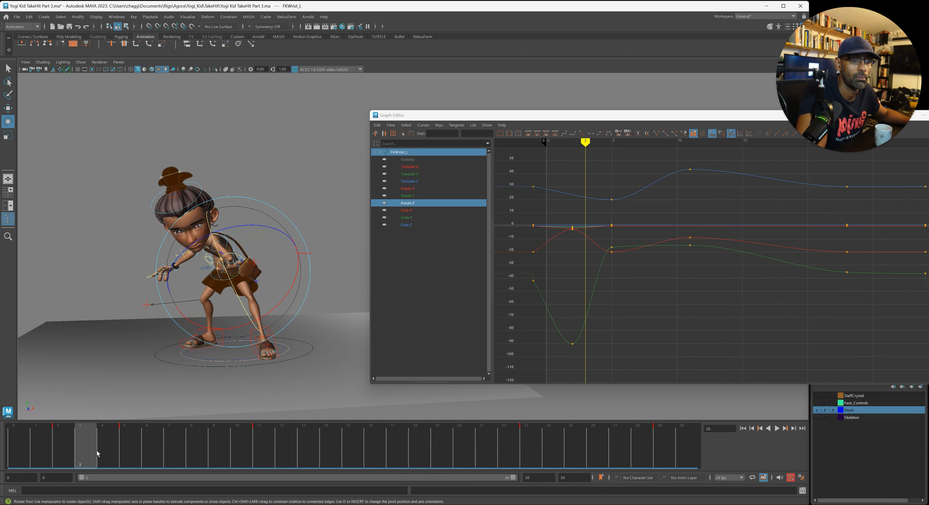
- Flatten the chest control's Rotate Z tangents at the first and last keys, and delete an in-between key
{"action": "left_click_drag", "start_coordinate": [157, 456], "coordinate": [217, 452]}
{"action": "key", "text": "q"}
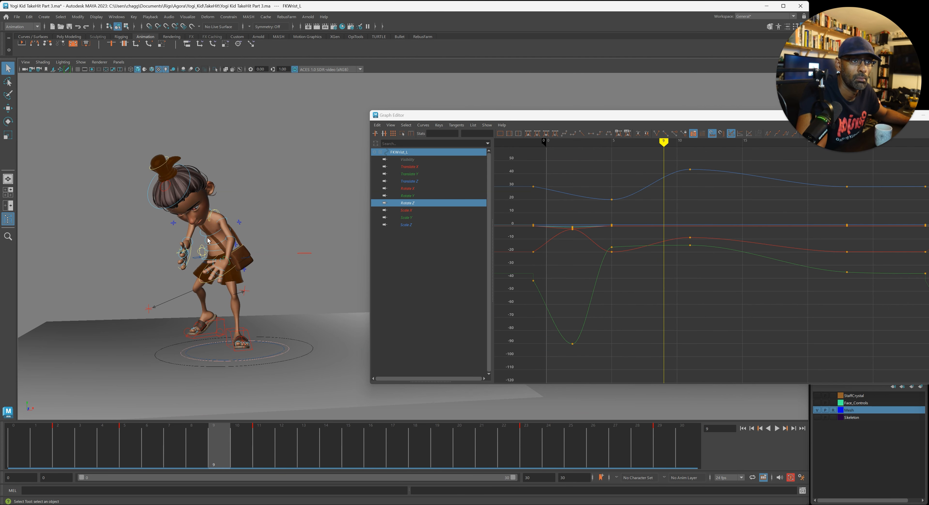
{"action": "left_click", "coordinate": [216, 237]}
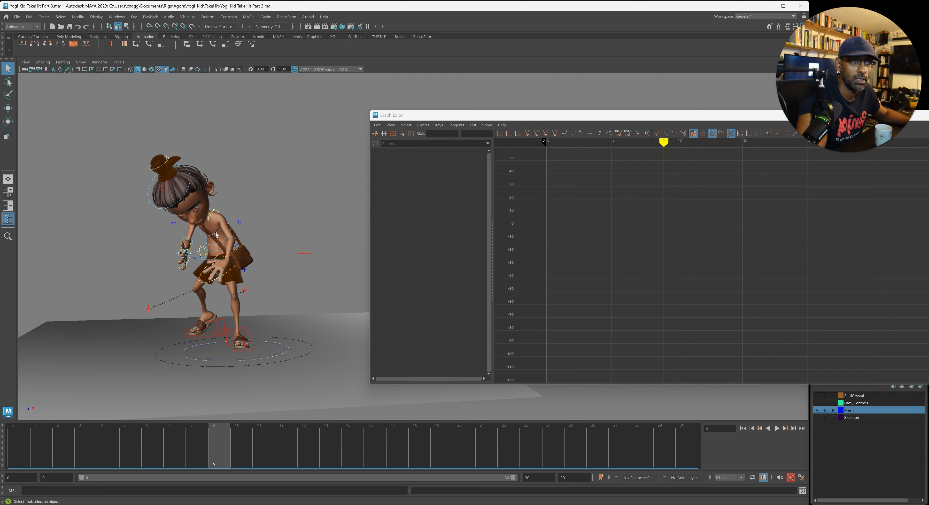
{"action": "left_click", "coordinate": [216, 236]}
{"action": "left_click_drag", "start_coordinate": [237, 457], "coordinate": [211, 448]}
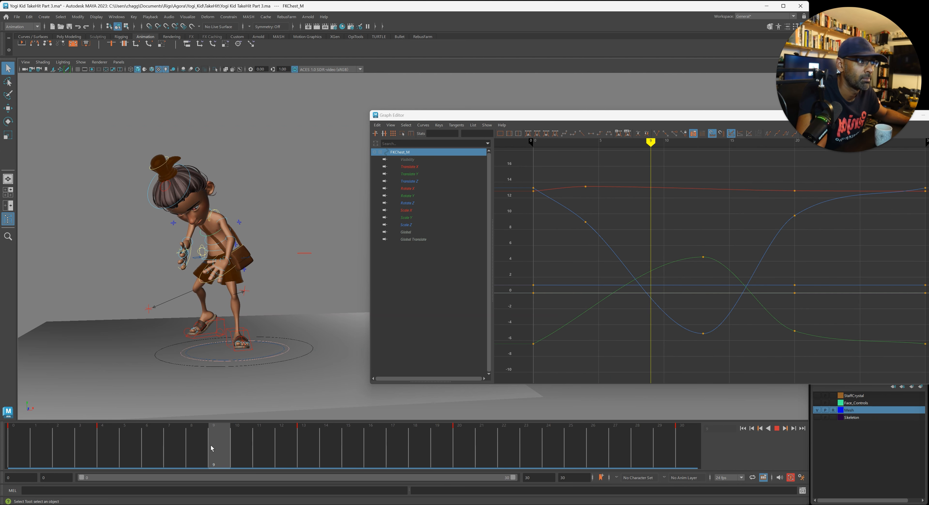
{"action": "left_click", "coordinate": [440, 203]}
{"action": "left_click_drag", "start_coordinate": [555, 200], "coordinate": [555, 201]}
{"action": "left_click", "coordinate": [591, 133]}
{"action": "scroll", "coordinate": [732, 202], "scroll_direction": "down", "scroll_amount": 2}
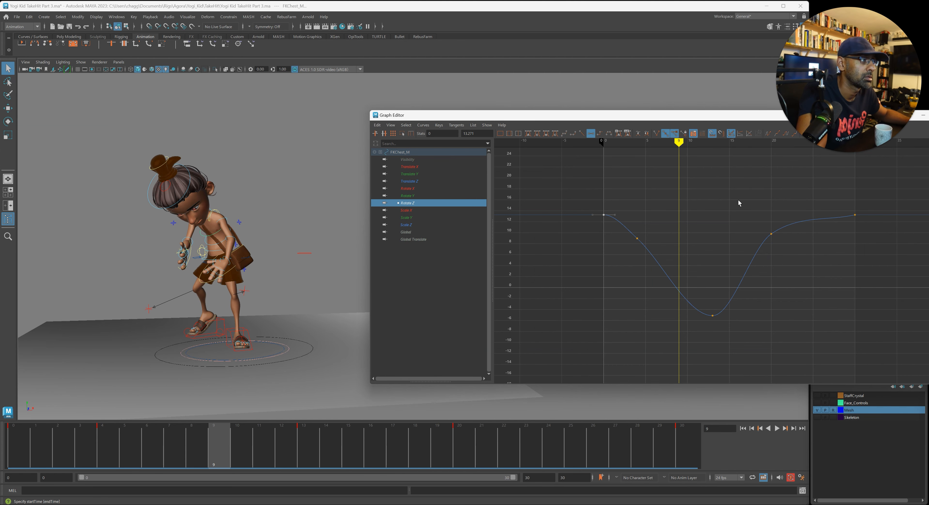
{"action": "left_click", "coordinate": [591, 134]}
{"action": "key", "text": "Delete"}
- Flatten the tangents at the first and last keys of the chest control's Rotate Y and Rotate X curves
{"action": "left_click", "coordinate": [435, 197]}
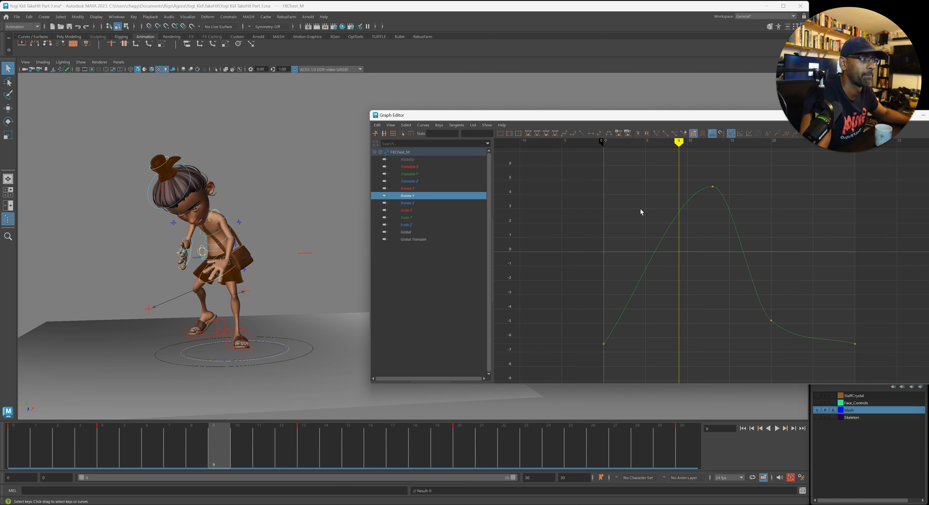
{"action": "left_click_drag", "start_coordinate": [837, 335], "coordinate": [869, 347]}
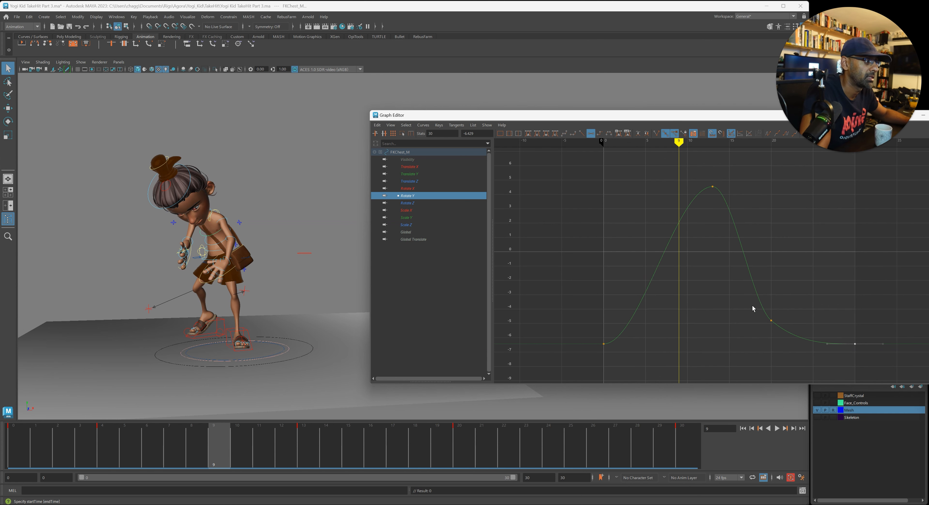
{"action": "key", "text": "ctrl+z"}
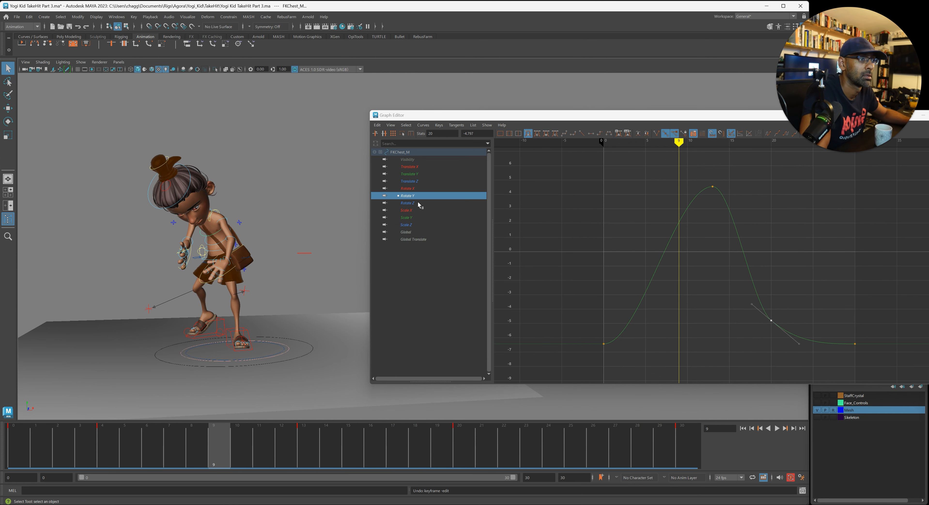
{"action": "left_click", "coordinate": [419, 204]}
{"action": "left_click", "coordinate": [470, 196]}
{"action": "left_click", "coordinate": [466, 188]}
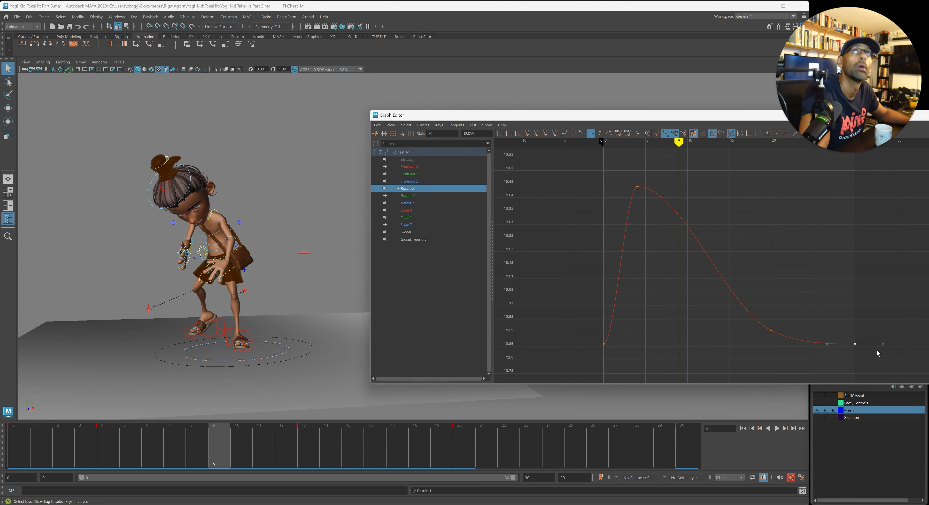
- Move the Graph Editor out of the way and review the animation closer up, checking the poses around frames 12 and 18
{"action": "key", "text": "alt+v"}
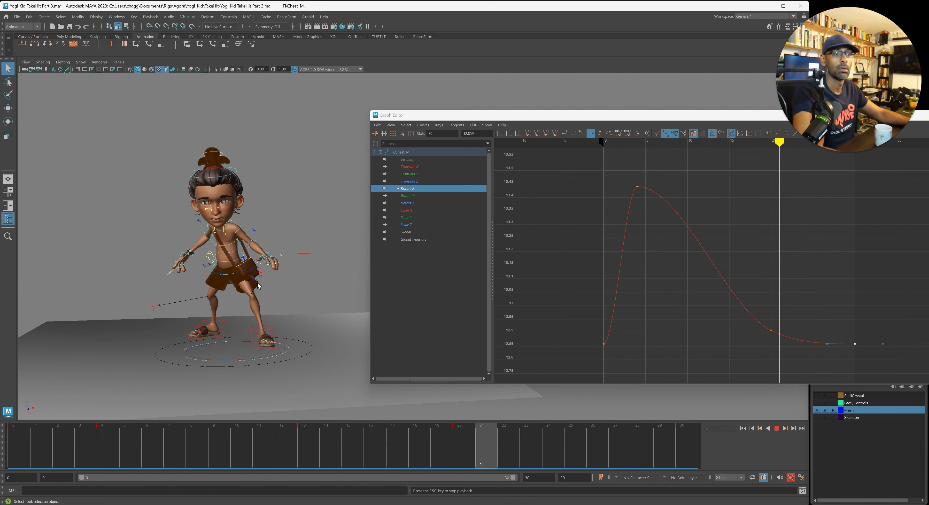
{"action": "key", "text": "Escape"}
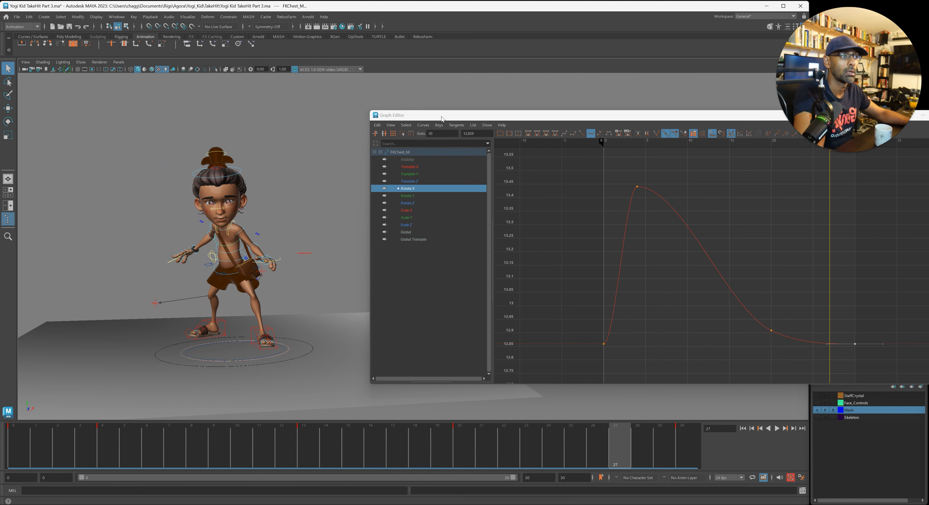
{"action": "left_click_drag", "start_coordinate": [441, 117], "coordinate": [928, 108]}
{"action": "key", "text": "alt+v"}
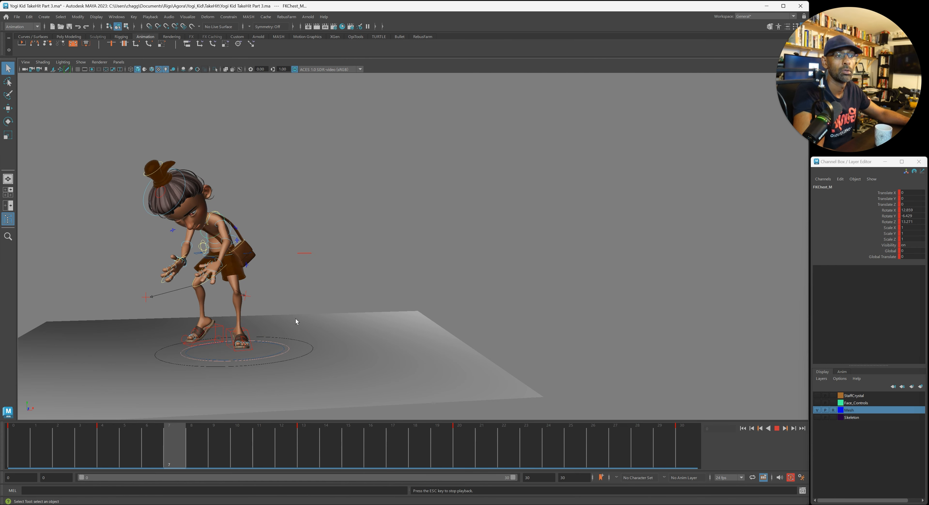
{"action": "middle_click_drag", "start_coordinate": [425, 295], "coordinate": [490, 295], "text": "alt"}
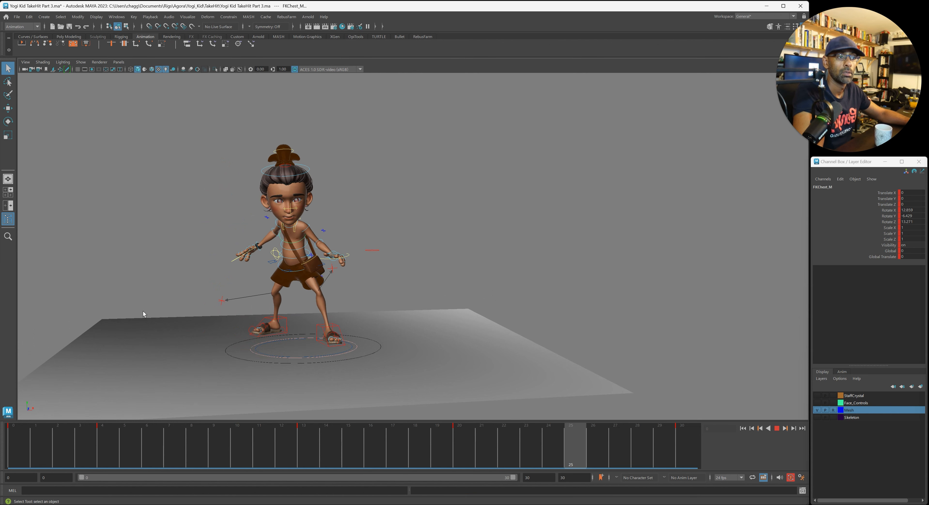
{"action": "right_click_drag", "start_coordinate": [143, 313], "coordinate": [264, 310], "text": "alt"}
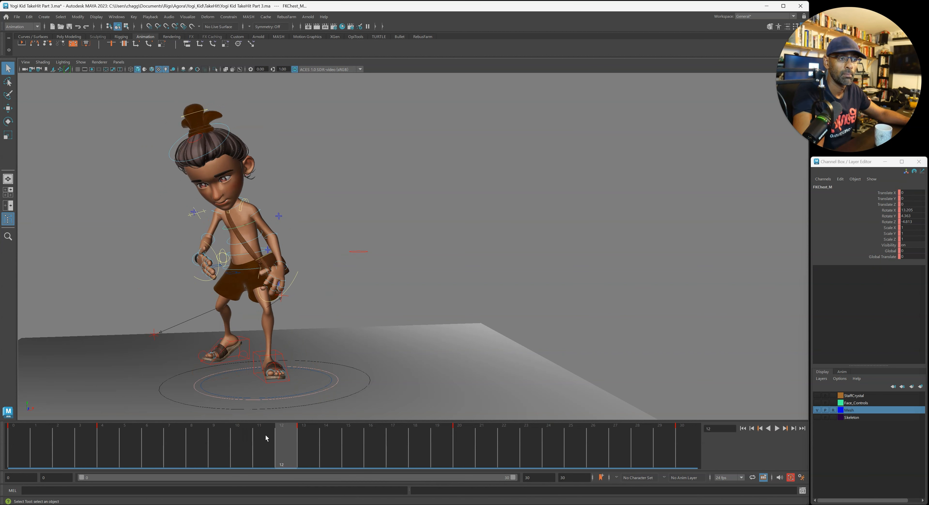
{"action": "left_click", "coordinate": [418, 455]}
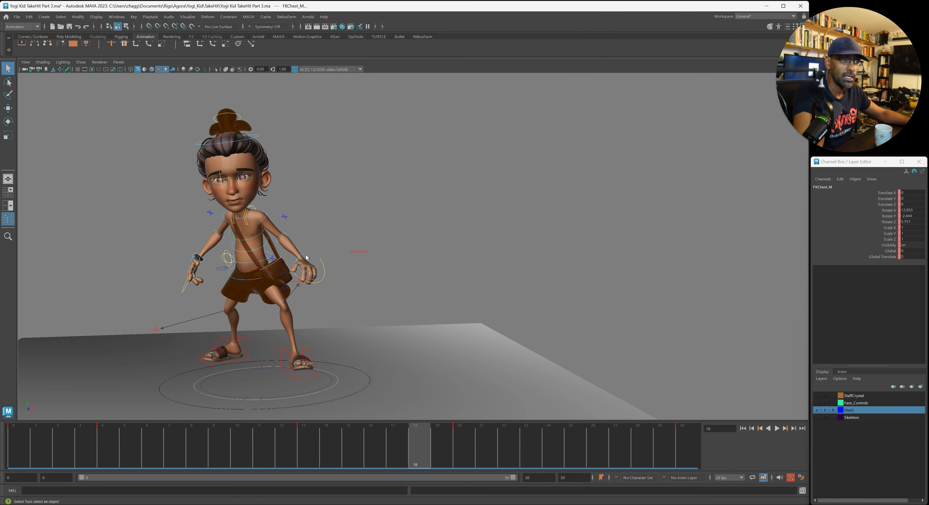
- Rotate the left wrist control at frame 23 to about X -15.3, Y -41.3, Z 32.9
{"action": "left_click_drag", "start_coordinate": [422, 449], "coordinate": [537, 448]}
{"action": "key", "text": "e"}
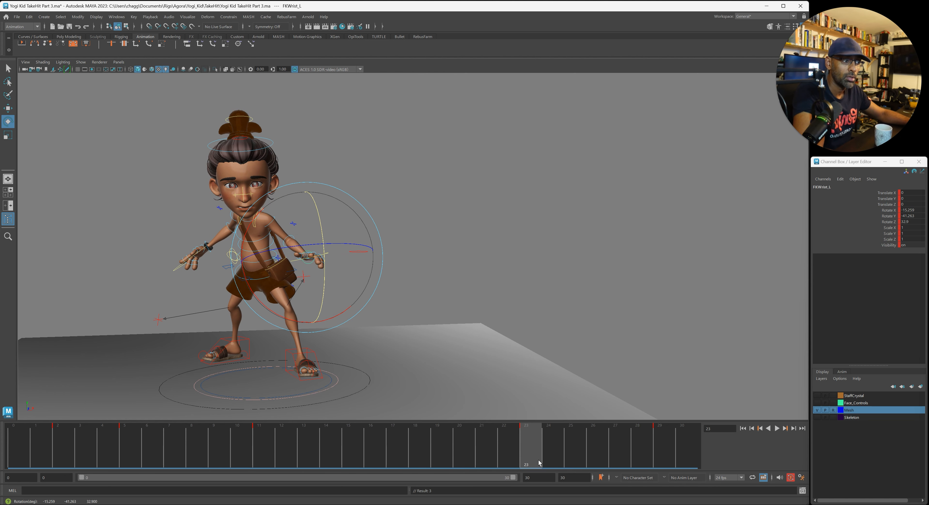
{"action": "left_click_drag", "start_coordinate": [539, 461], "coordinate": [421, 450]}
- Play the animation with the rig controls hidden and examine the arm motion from the front and the side
{"action": "key", "text": "alt+v"}
{"action": "right_click_drag", "start_coordinate": [466, 382], "coordinate": [379, 374], "text": "alt"}
{"action": "left_click_drag", "start_coordinate": [380, 374], "coordinate": [394, 374], "text": "alt"}
{"action": "key", "text": "alt+1"}
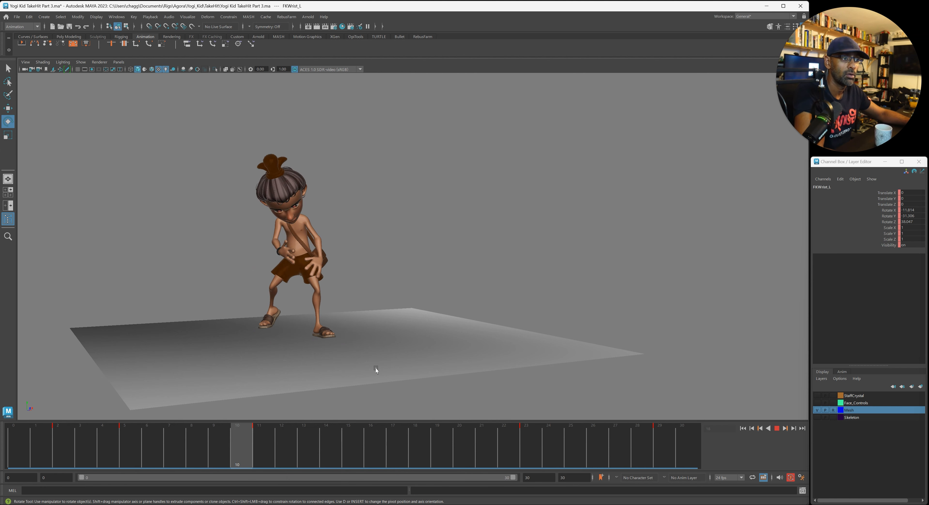
{"action": "right_click_drag", "start_coordinate": [376, 370], "coordinate": [410, 368], "text": "alt"}
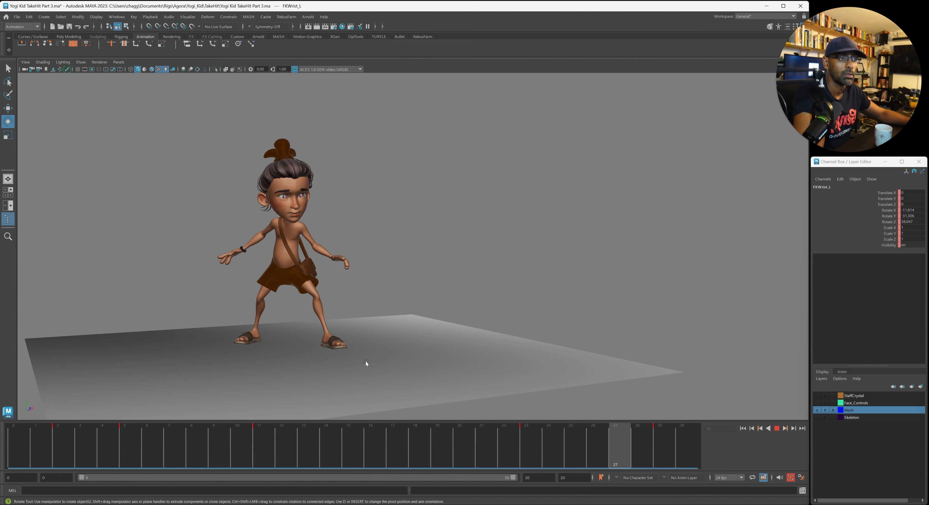
{"action": "left_click_drag", "start_coordinate": [366, 362], "coordinate": [359, 365], "text": "alt"}
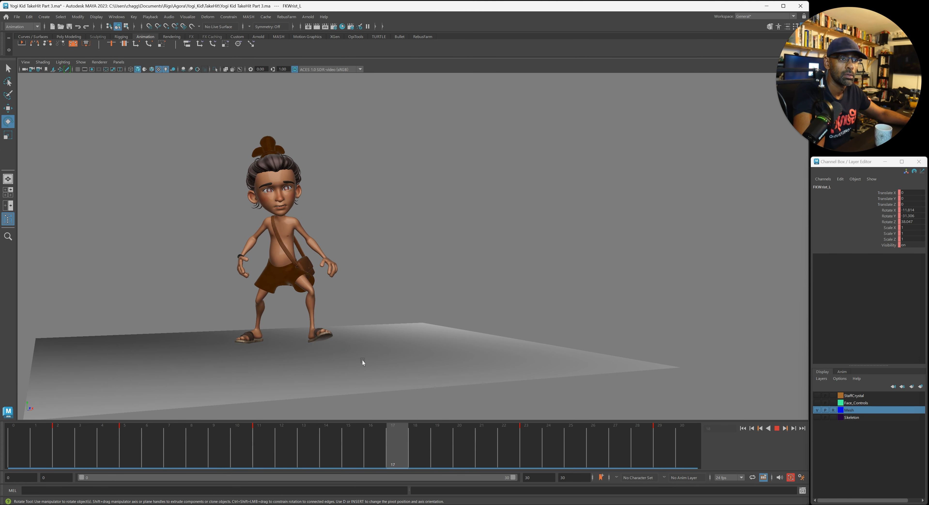
{"action": "left_click_drag", "start_coordinate": [204, 352], "coordinate": [304, 353], "text": "alt"}
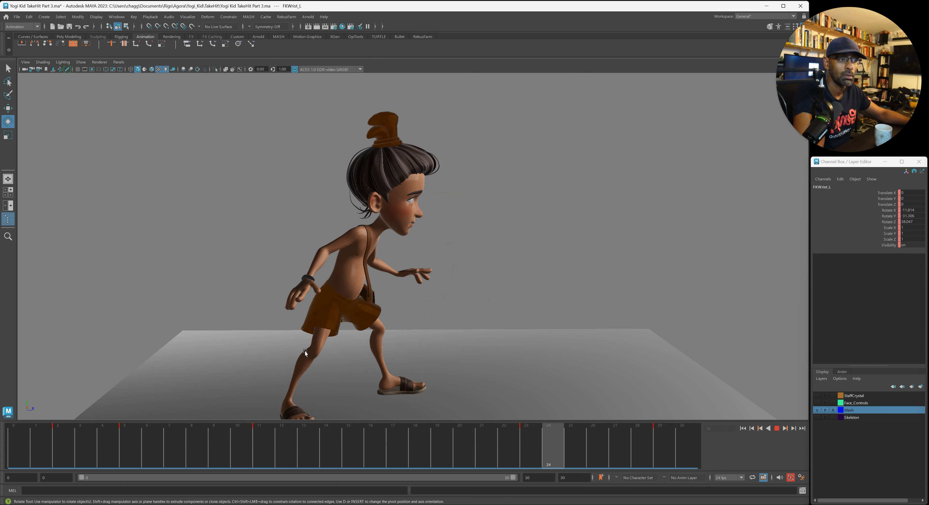
{"action": "key", "text": "Escape"}
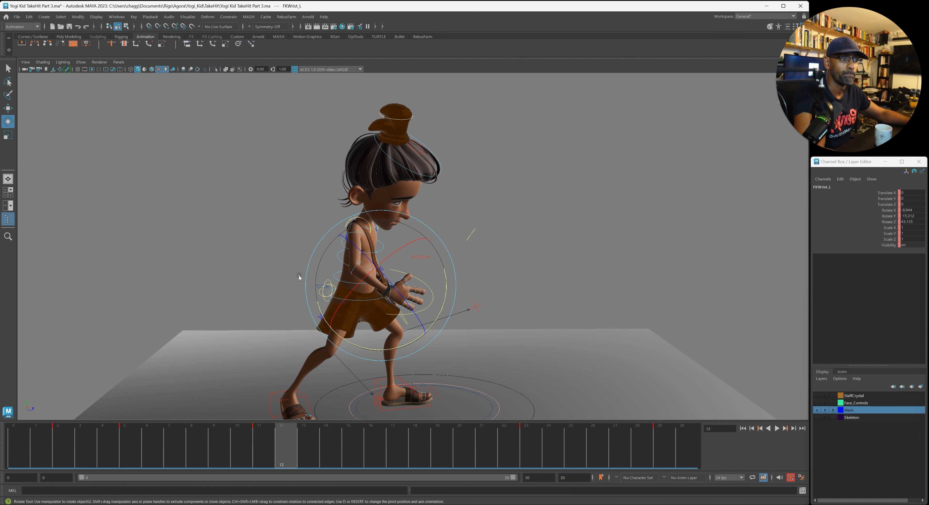
- Select the right elbow control and save the scene
{"action": "left_click", "coordinate": [303, 276]}
{"action": "left_click", "coordinate": [356, 265]}
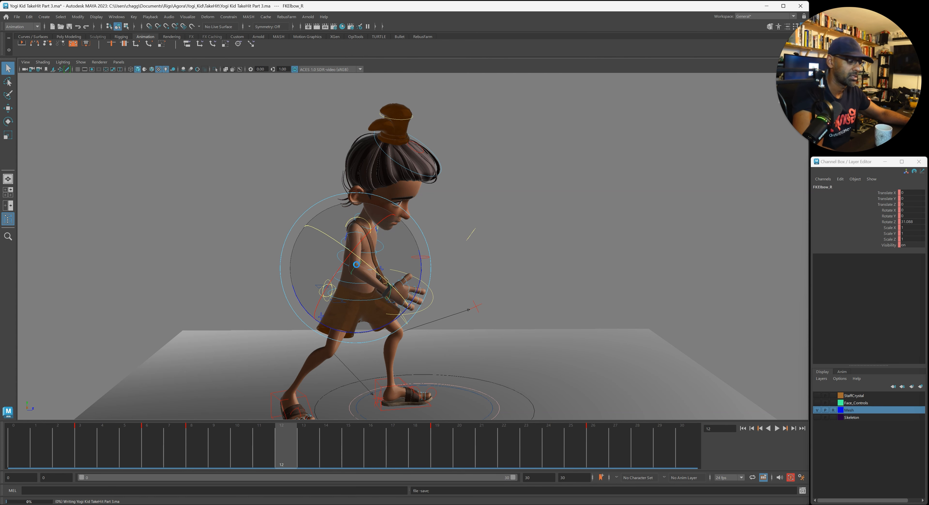
{"action": "key", "text": "ctrl+s"}
- Lower the right elbow's Rotate Z keys at frames 8 to 26, placing the frame 26 key at 20.707
{"action": "left_click", "coordinate": [879, 215]}
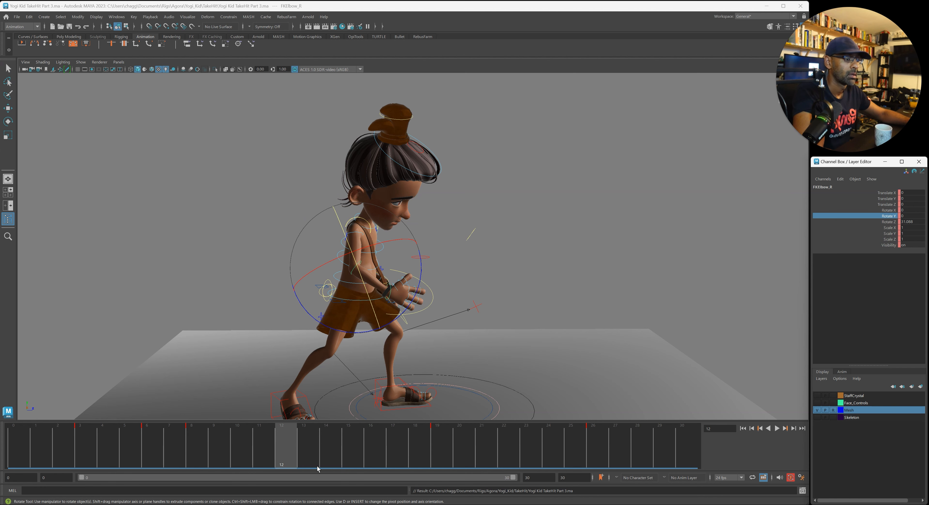
{"action": "left_click", "coordinate": [777, 429]}
{"action": "left_click_drag", "start_coordinate": [415, 443], "coordinate": [590, 440]}
{"action": "left_click_drag", "start_coordinate": [928, 121], "coordinate": [291, 119]}
{"action": "left_click_drag", "start_coordinate": [429, 173], "coordinate": [680, 247]}
{"action": "middle_click_drag", "start_coordinate": [575, 233], "coordinate": [574, 260]}
{"action": "left_click_drag", "start_coordinate": [641, 238], "coordinate": [688, 268]}
{"action": "middle_click_drag", "start_coordinate": [688, 268], "coordinate": [687, 265]}
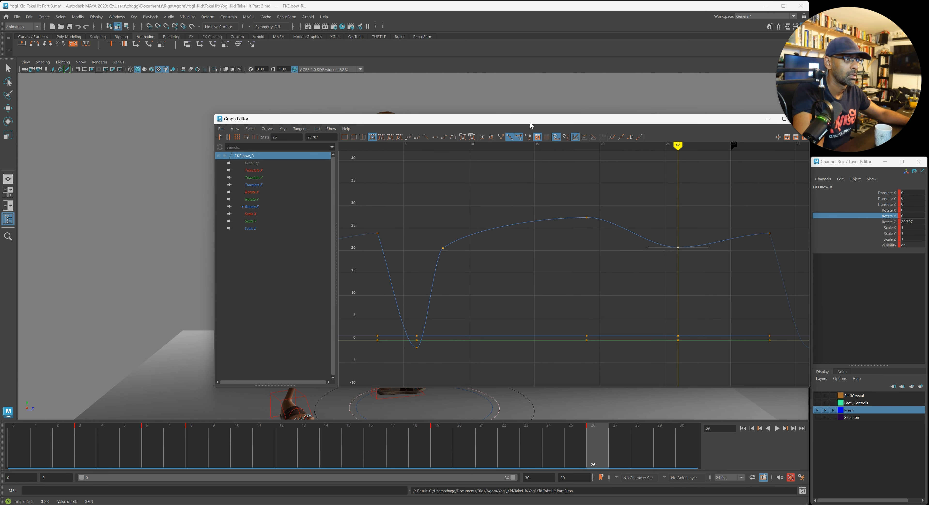
{"action": "left_click_drag", "start_coordinate": [531, 122], "coordinate": [928, 121]}
- Play back the animation and examine the right arm's motion from the side round to the front
{"action": "key", "text": "alt+v"}
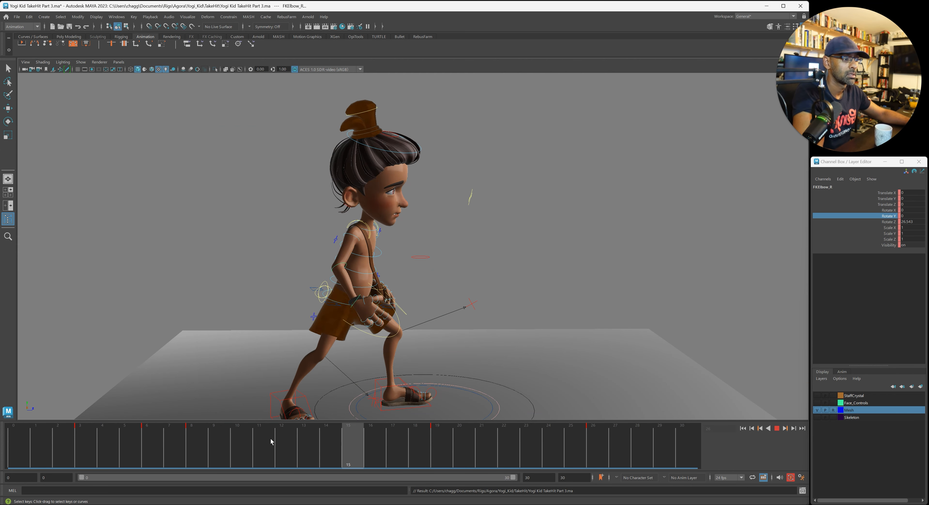
{"action": "left_click_drag", "start_coordinate": [549, 368], "coordinate": [229, 322], "text": "alt"}
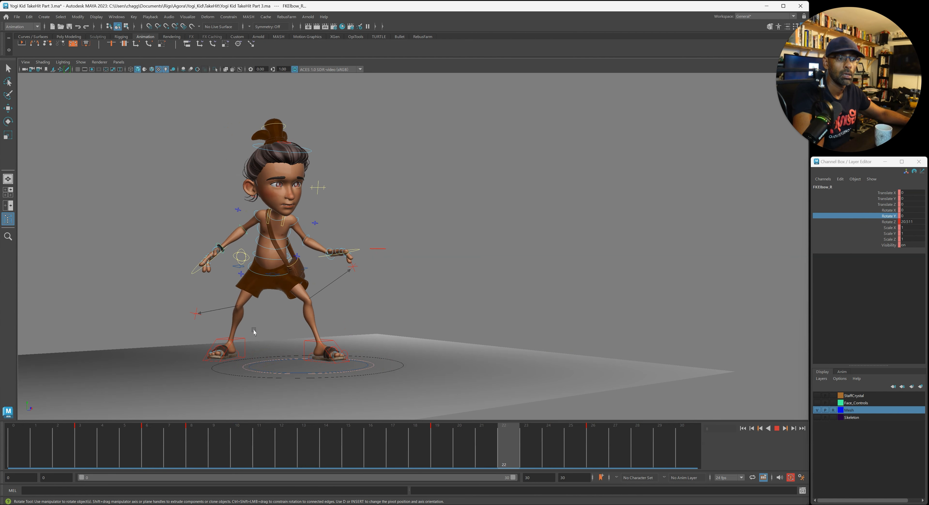
{"action": "key", "text": "Escape"}
- Select the left foot control and examine the foot's motion up close and from the front during playback
{"action": "left_click_drag", "start_coordinate": [249, 354], "coordinate": [297, 357], "text": "alt"}
{"action": "middle_click_drag", "start_coordinate": [297, 356], "coordinate": [303, 334], "text": "alt"}
{"action": "right_click_drag", "start_coordinate": [302, 333], "coordinate": [341, 326], "text": "alt"}
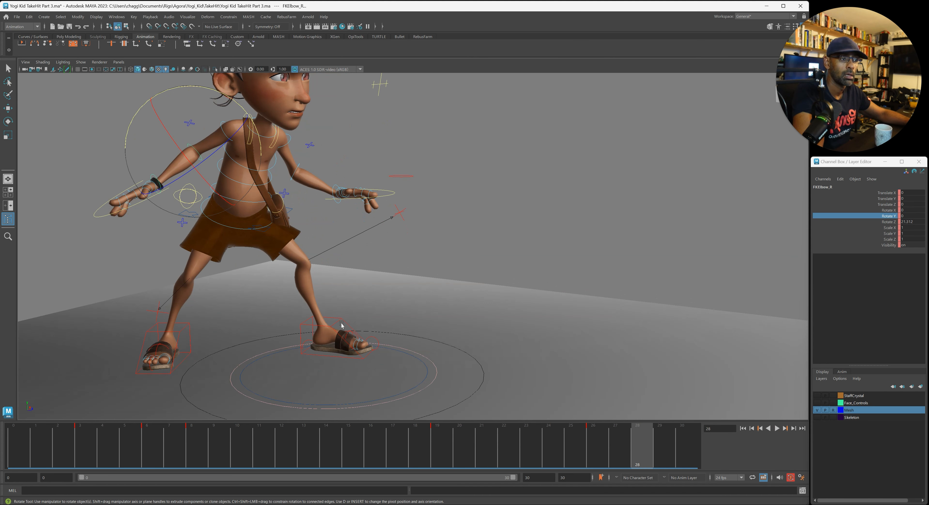
{"action": "left_click", "coordinate": [338, 322]}
{"action": "key", "text": "alt+v"}
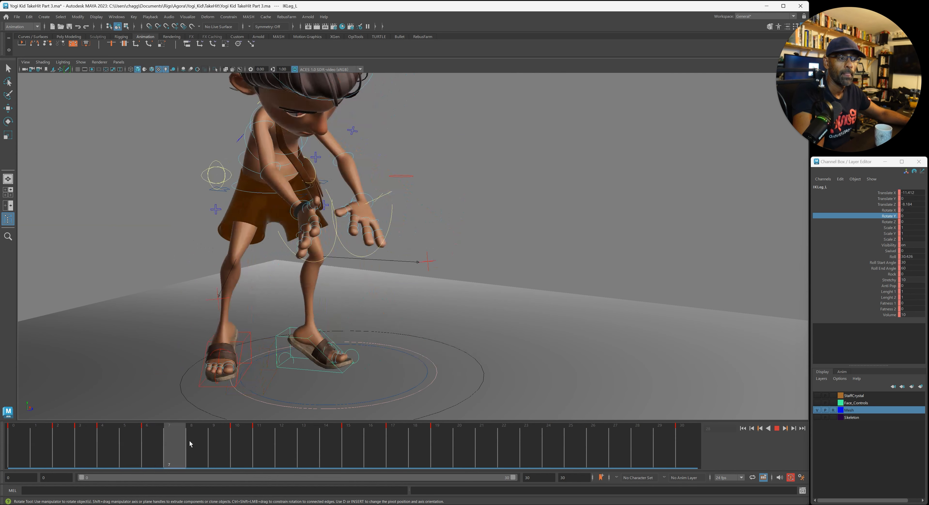
{"action": "key", "text": "alt+shift+v"}
{"action": "left_click_drag", "start_coordinate": [374, 294], "coordinate": [306, 280], "text": "alt"}
{"action": "right_click_drag", "start_coordinate": [307, 279], "coordinate": [209, 289], "text": "alt"}
{"action": "middle_click_drag", "start_coordinate": [248, 285], "coordinate": [255, 315], "text": "alt"}
{"action": "right_click_drag", "start_coordinate": [255, 315], "coordinate": [296, 313], "text": "alt"}
- Play back the take-hit and examine the body's motion from the front and side with the foot control deselected
{"action": "key", "text": "alt+v"}
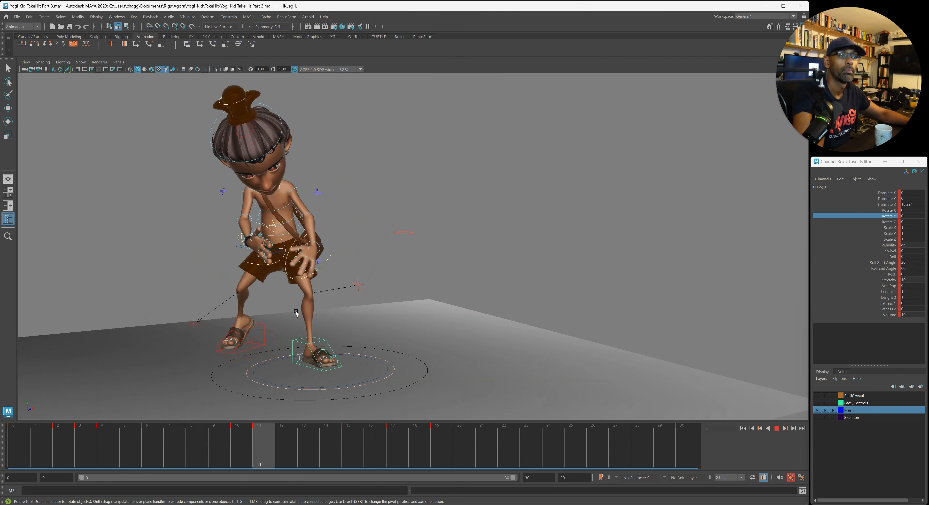
{"action": "left_click_drag", "start_coordinate": [337, 308], "coordinate": [391, 311], "text": "alt"}
{"action": "key", "text": "alt+v"}
{"action": "left_click", "coordinate": [448, 231]}
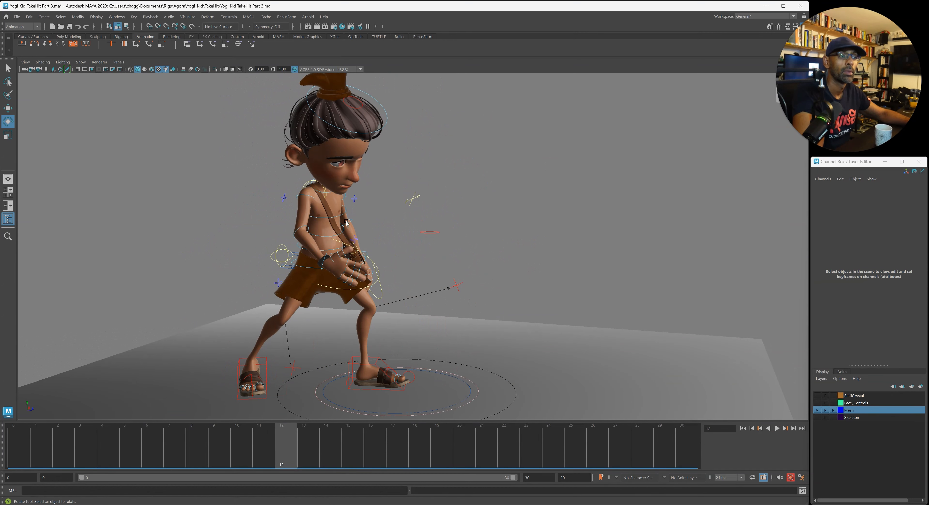
- Select the chest control, shift it slightly down and back on the early hit pose, and replay the animation
{"action": "left_click", "coordinate": [339, 216]}
{"action": "key", "text": "w"}
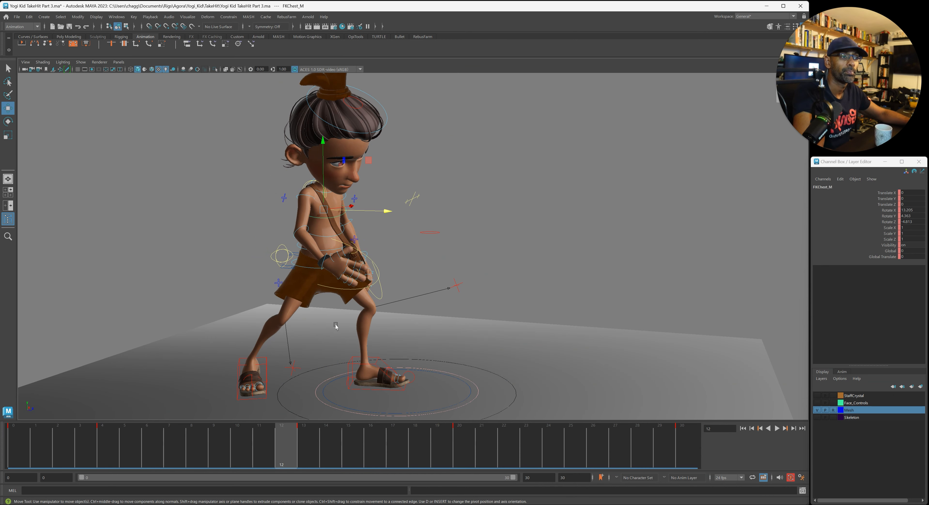
{"action": "key", "text": "alt+v"}
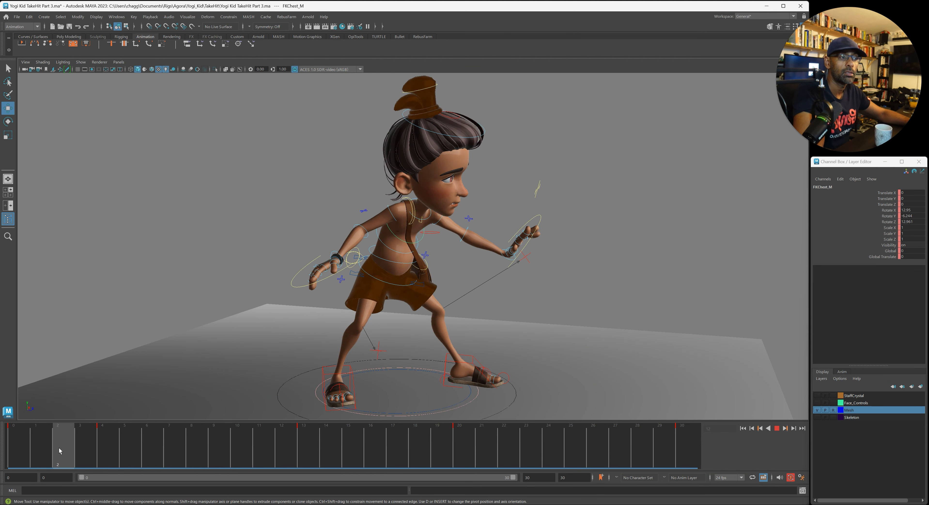
{"action": "key", "text": "alt+v"}
{"action": "left_click_drag", "start_coordinate": [388, 186], "coordinate": [388, 189]}
{"action": "left_click_drag", "start_coordinate": [428, 220], "coordinate": [423, 221]}
{"action": "key", "text": "alt+v"}
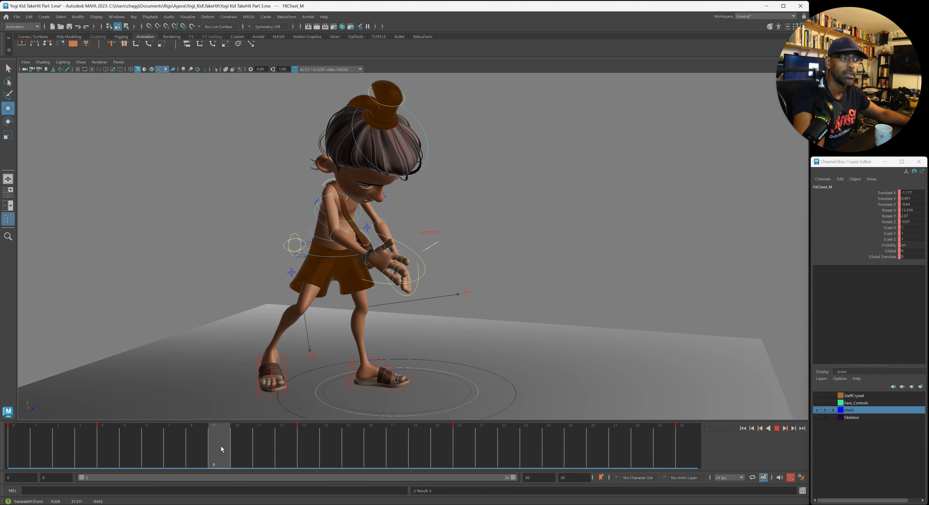
- Review the hit from the front, lower the chest control slightly at frame 20, and replay the animation
{"action": "mouse_move", "coordinate": [243, 445]}
{"action": "left_mouse_down"}
{"action": "mouse_move", "coordinate": [302, 444]}
{"action": "mouse_move", "coordinate": [132, 440]}
{"action": "left_mouse_up"}
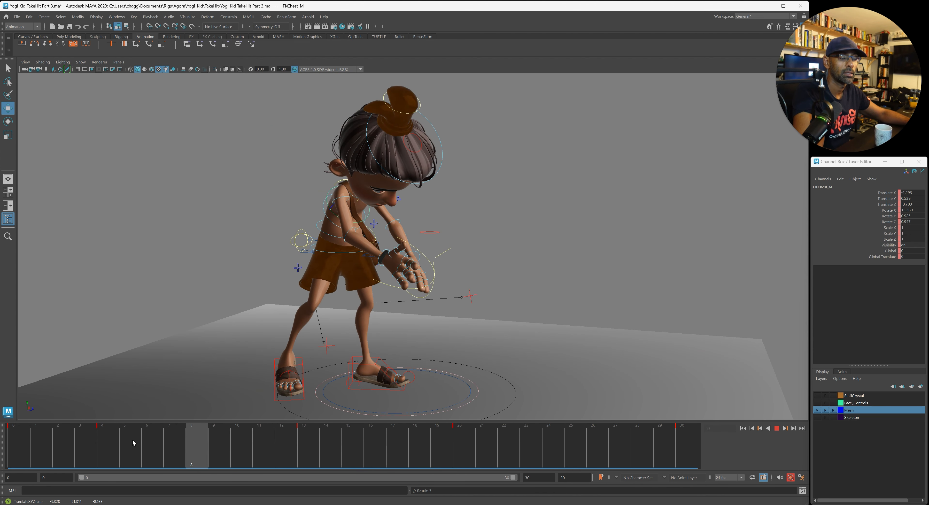
{"action": "left_click_drag", "start_coordinate": [354, 322], "coordinate": [307, 323], "text": "alt"}
{"action": "right_click_drag", "start_coordinate": [307, 323], "coordinate": [196, 325], "text": "alt"}
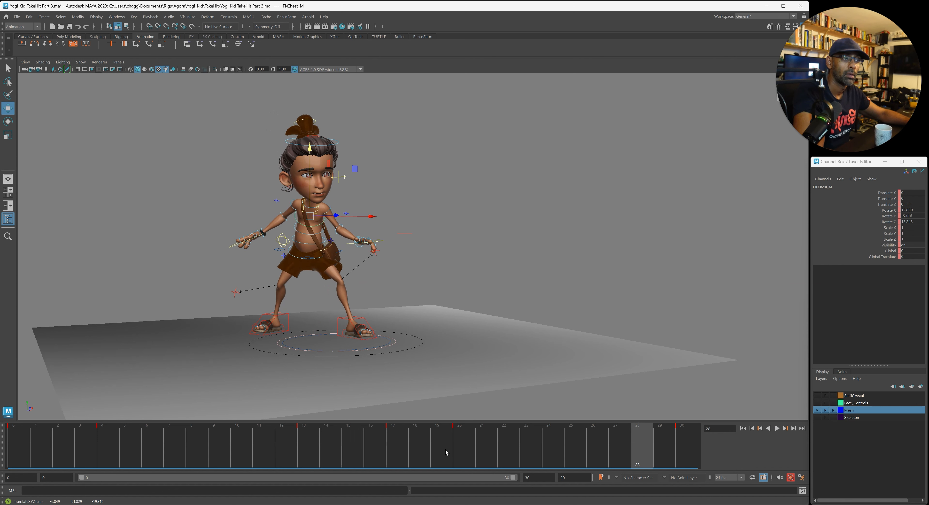
{"action": "left_click", "coordinate": [471, 449]}
{"action": "left_click_drag", "start_coordinate": [308, 195], "coordinate": [307, 197]}
{"action": "key", "text": "alt+v"}
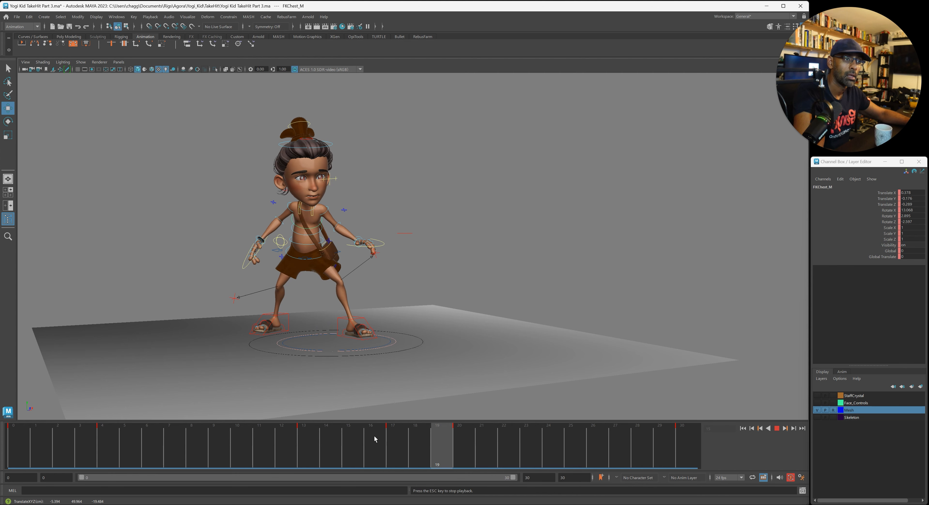
- Lower the chest control a little further at frame 20 and review the settle in playback
{"action": "left_click_drag", "start_coordinate": [426, 369], "coordinate": [312, 362], "text": "alt"}
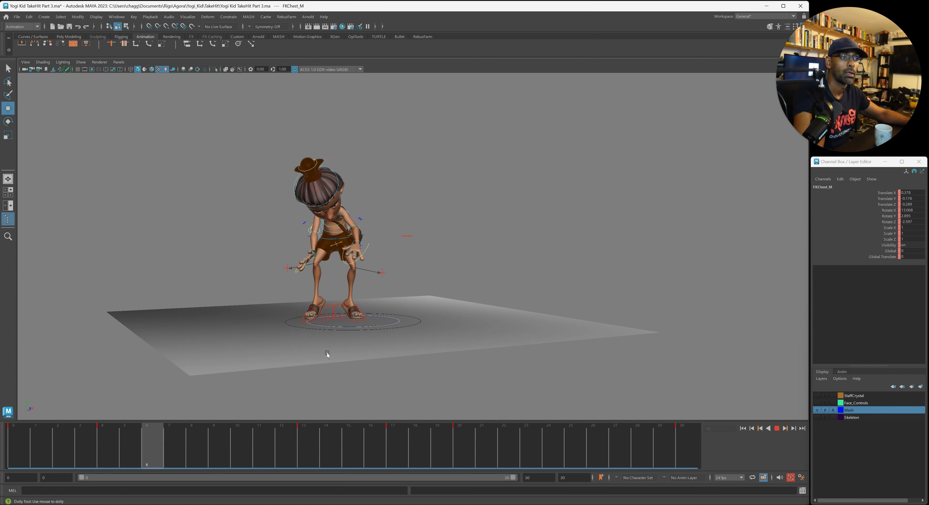
{"action": "right_click_drag", "start_coordinate": [326, 354], "coordinate": [356, 352], "text": "alt"}
{"action": "left_click", "coordinate": [459, 447]}
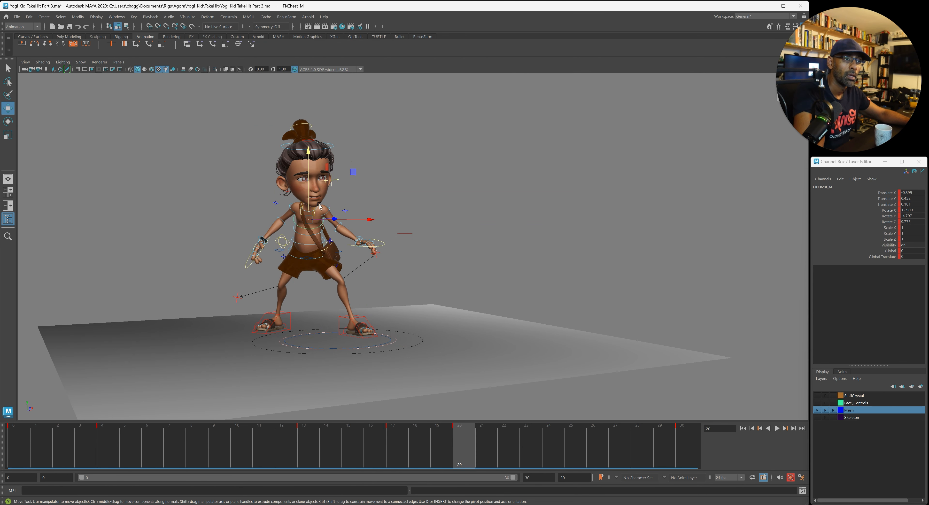
{"action": "middle_click_drag", "start_coordinate": [319, 206], "coordinate": [319, 208]}
{"action": "key", "text": "alt+v"}
{"action": "left_click_drag", "start_coordinate": [317, 324], "coordinate": [287, 326], "text": "alt"}
{"action": "right_click_drag", "start_coordinate": [286, 326], "coordinate": [373, 322], "text": "alt"}
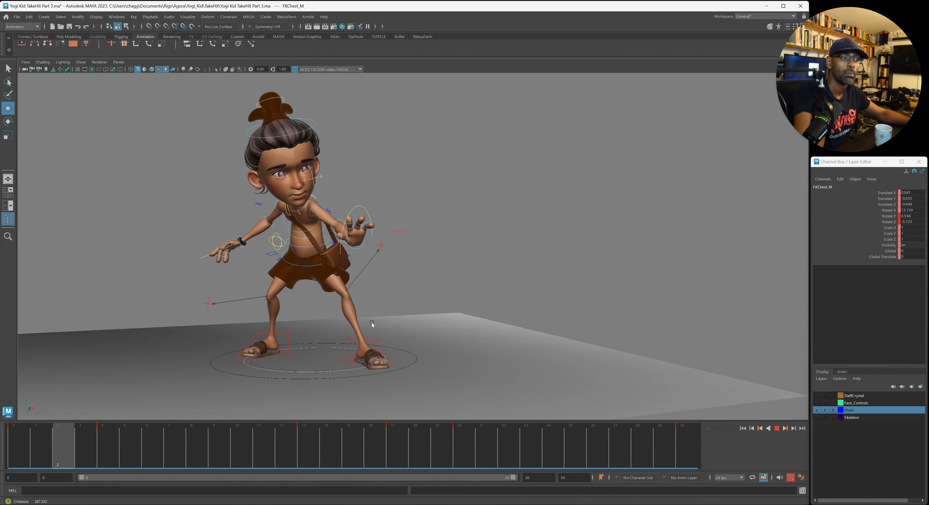
- Move the chest control's frame 20 key to frame 21 and review the new timing in playback
{"action": "left_click", "coordinate": [459, 433]}
{"action": "left_click", "coordinate": [459, 438], "text": "shift"}
{"action": "left_click_drag", "start_coordinate": [464, 438], "coordinate": [487, 438]}
{"action": "left_click", "coordinate": [287, 436]}
{"action": "key", "text": "alt+v"}
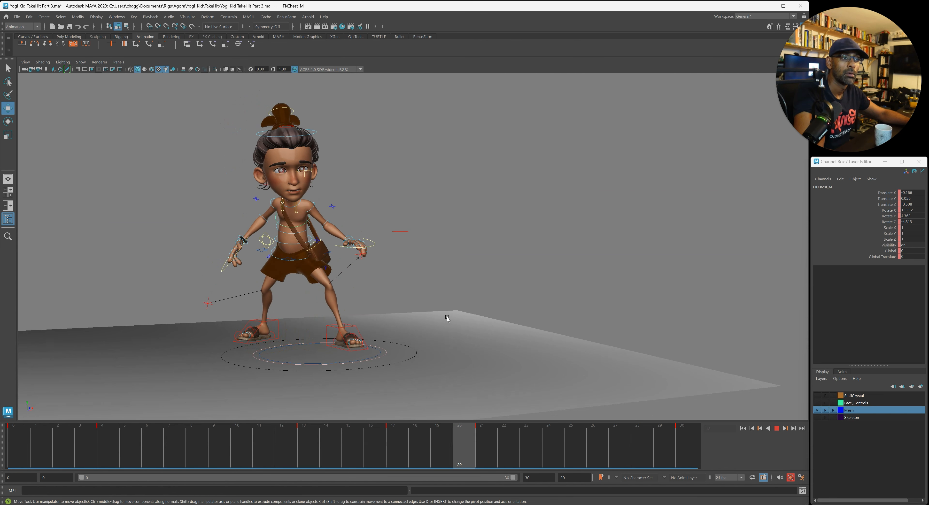
{"action": "left_click_drag", "start_coordinate": [446, 318], "coordinate": [381, 343], "text": "alt"}
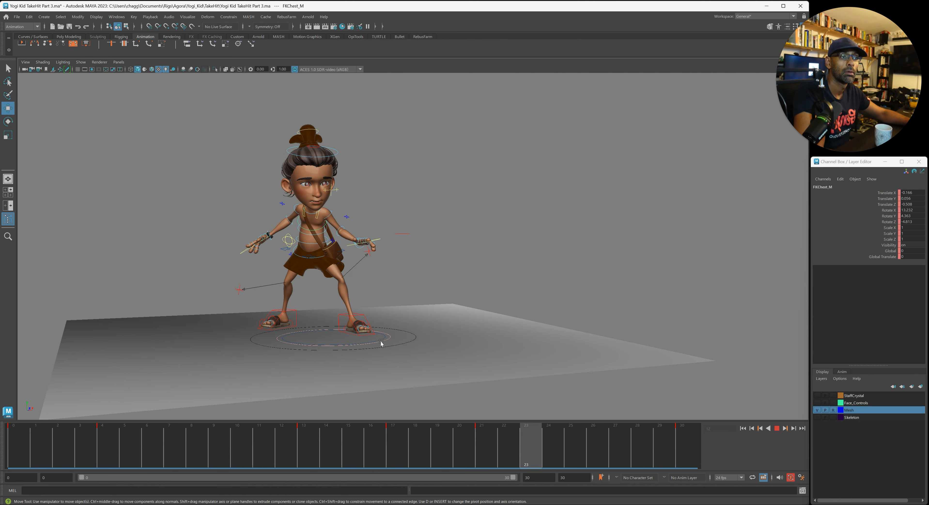